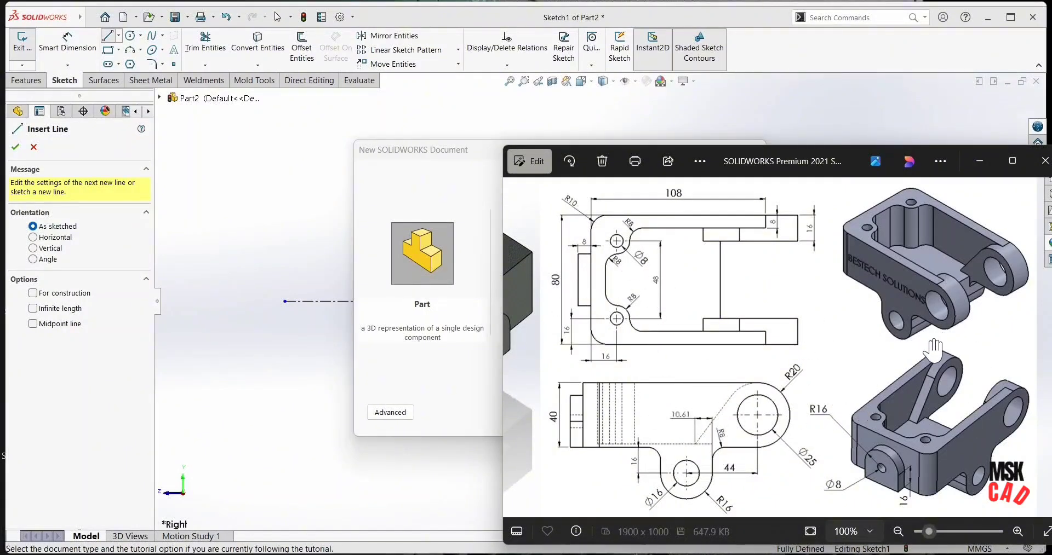
# Create a new part document and start a sketch on the Right Plane.
pyautogui.click(979, 161)
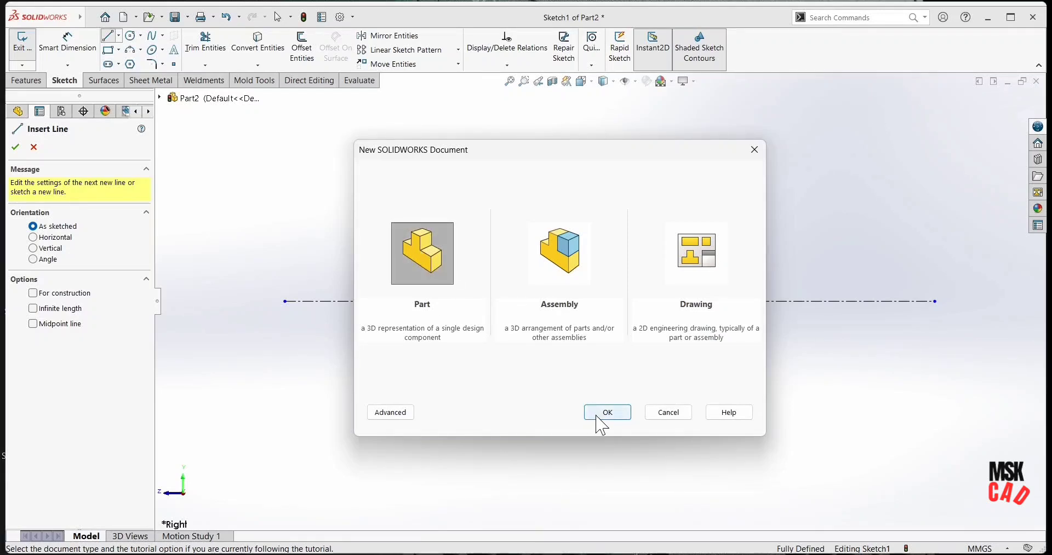
pyautogui.click(605, 412)
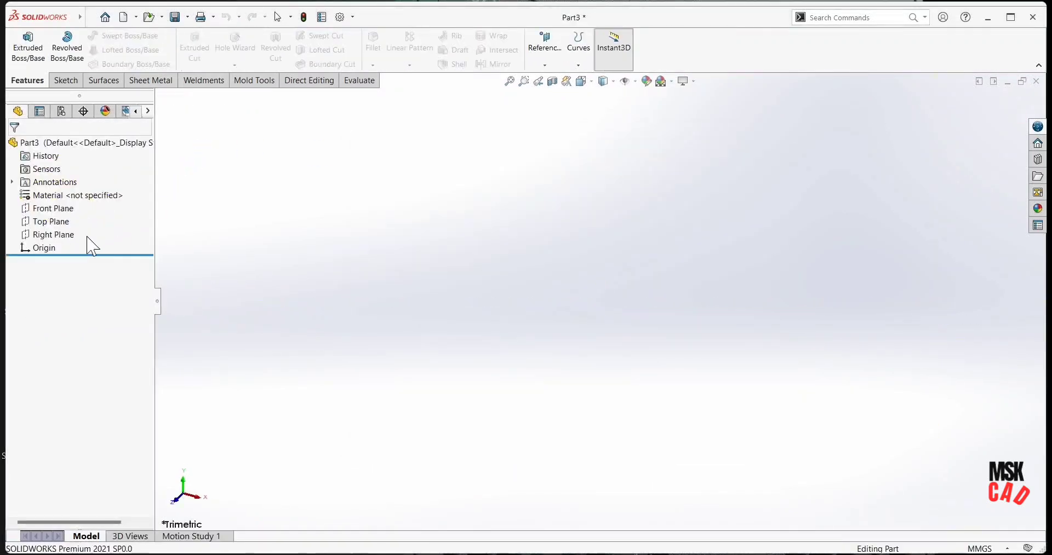
pyautogui.click(49, 235)
pyautogui.click(65, 217)
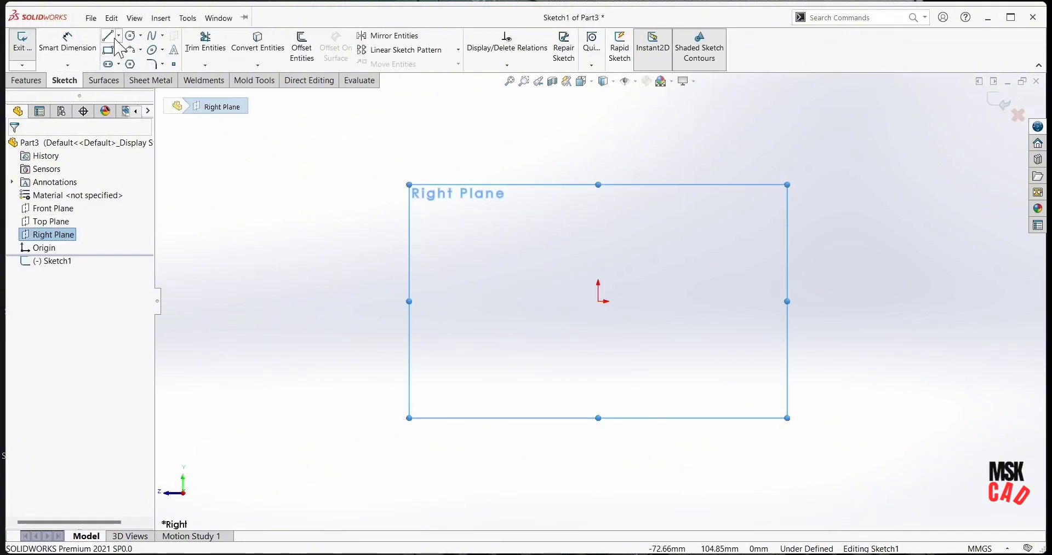
# Sketch a horizontal centerline about 326 mm long passing through the origin.
pyautogui.click(118, 35)
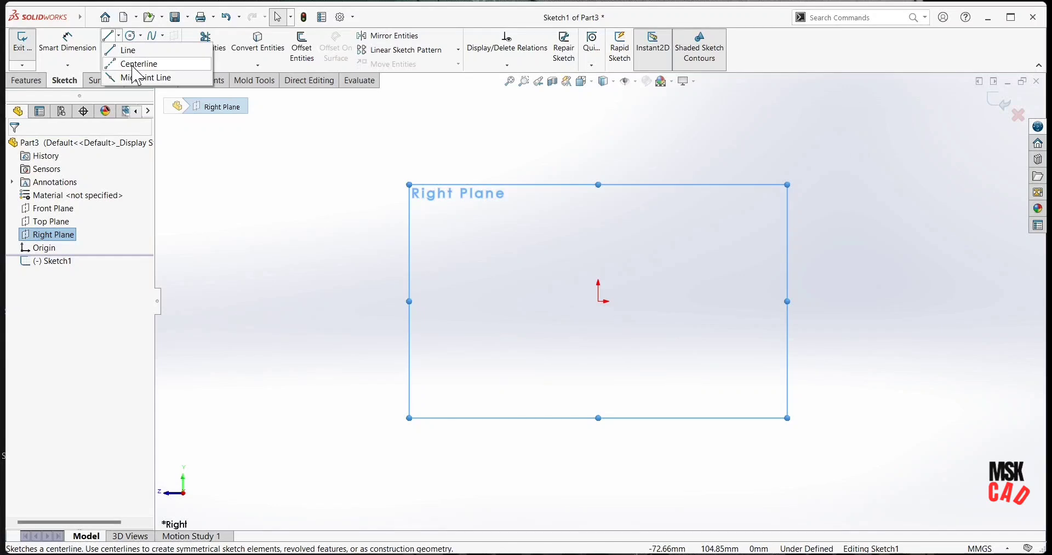
pyautogui.click(137, 61)
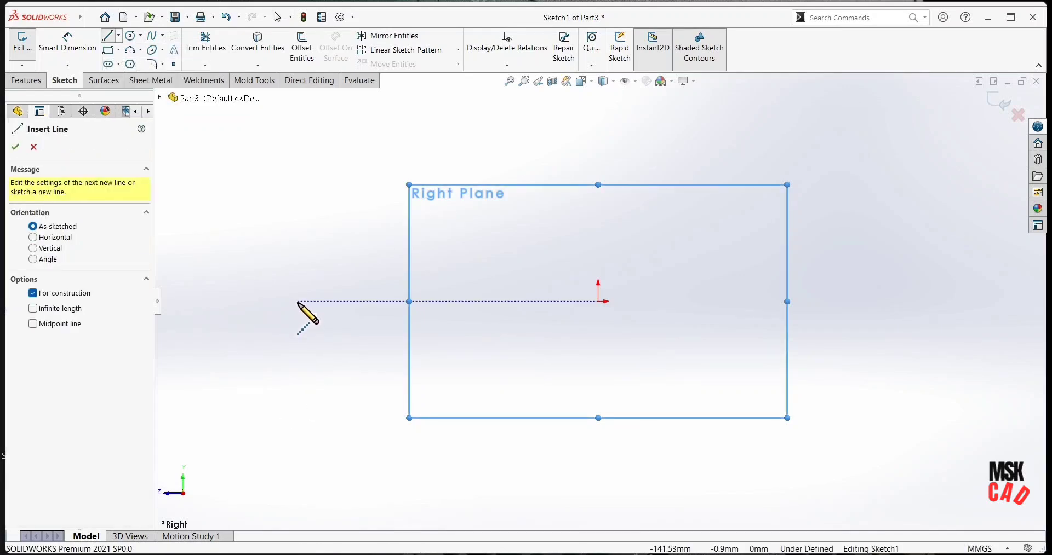
pyautogui.click(297, 301)
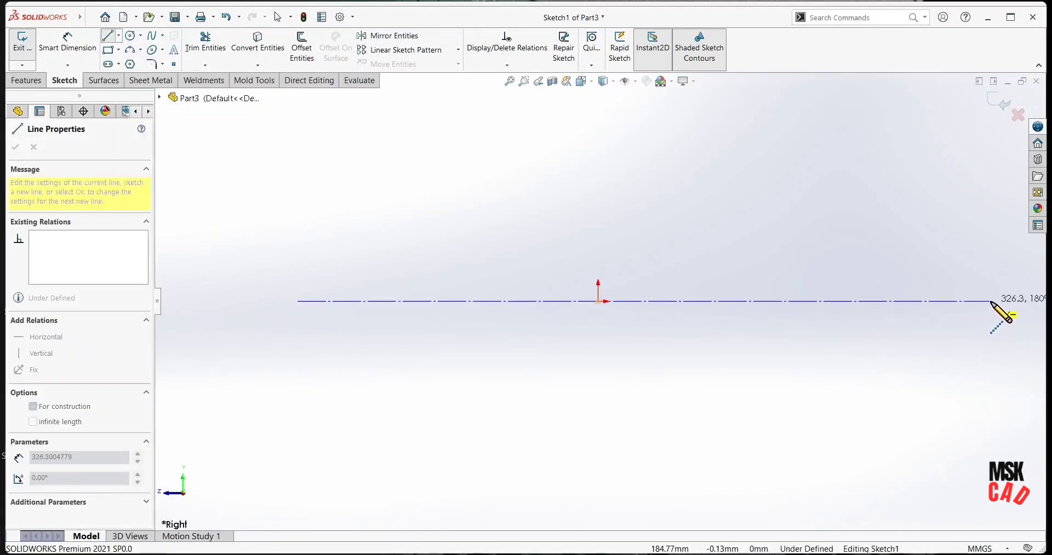
pyautogui.click(990, 301)
pyautogui.rightClick(926, 345)
pyautogui.click(947, 351)
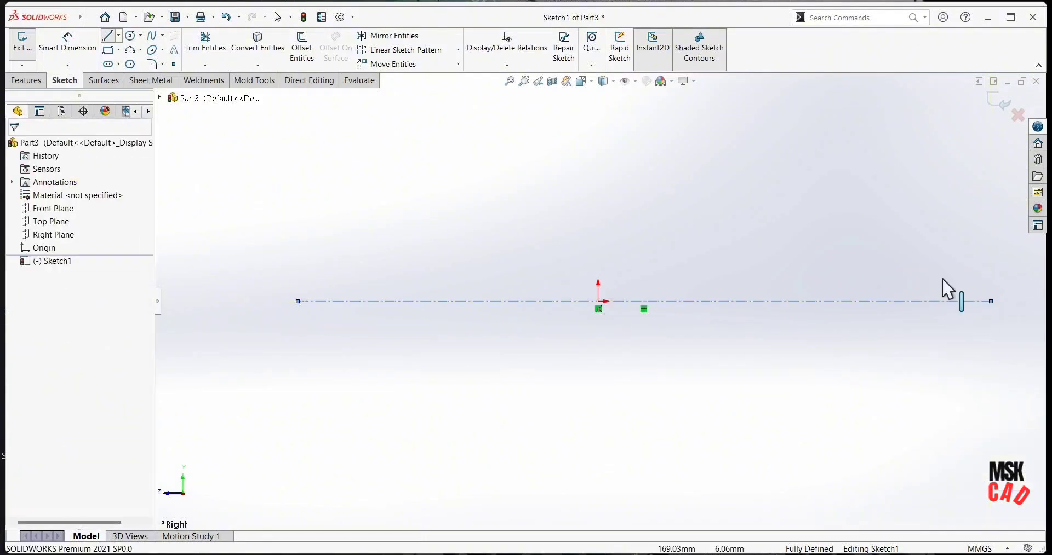
# Sketch a horizontal line about 264 mm long above the centerline, with a tangent half-circle arc curving down from its right end.
pyautogui.click(108, 37)
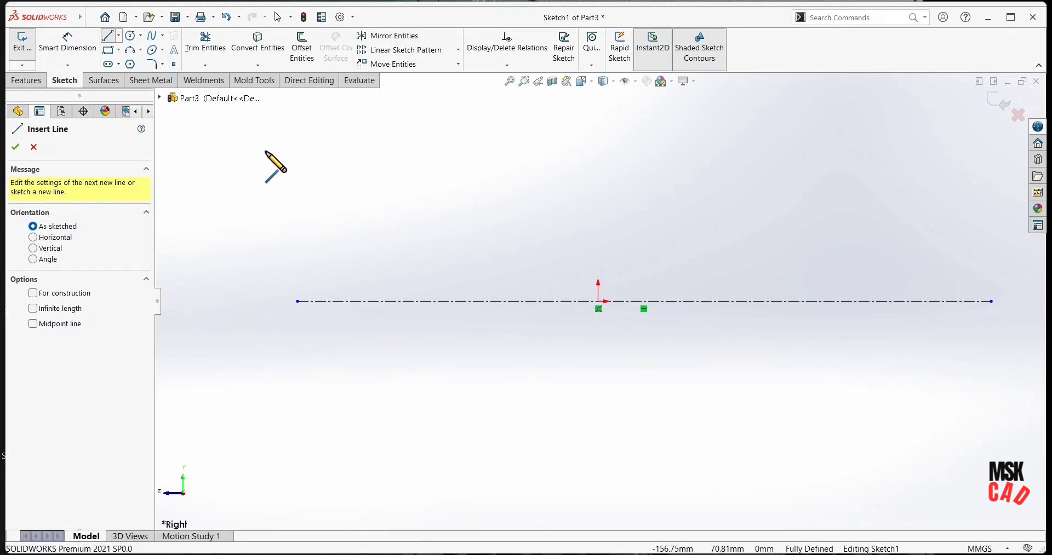
pyautogui.click(283, 148)
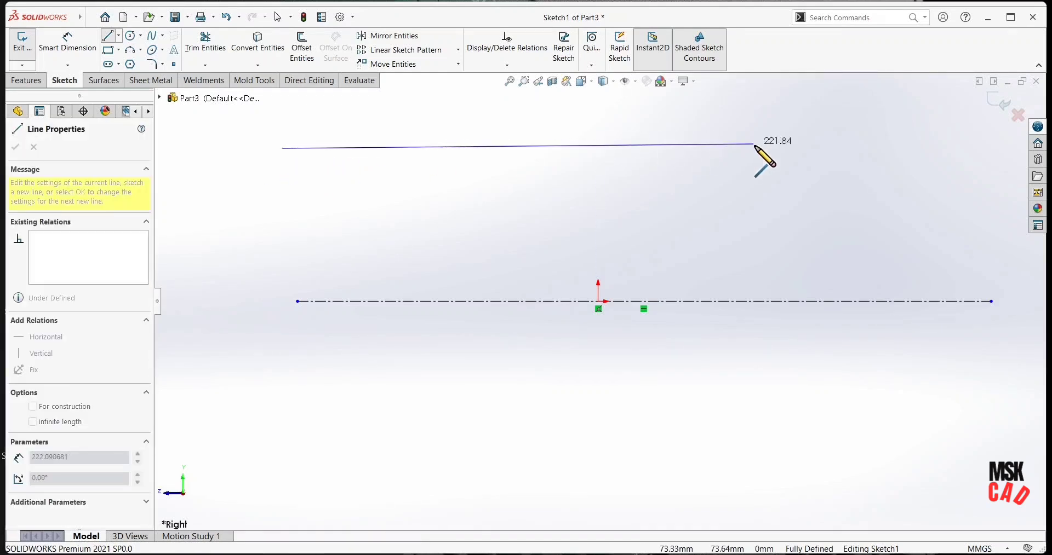
pyautogui.click(843, 147)
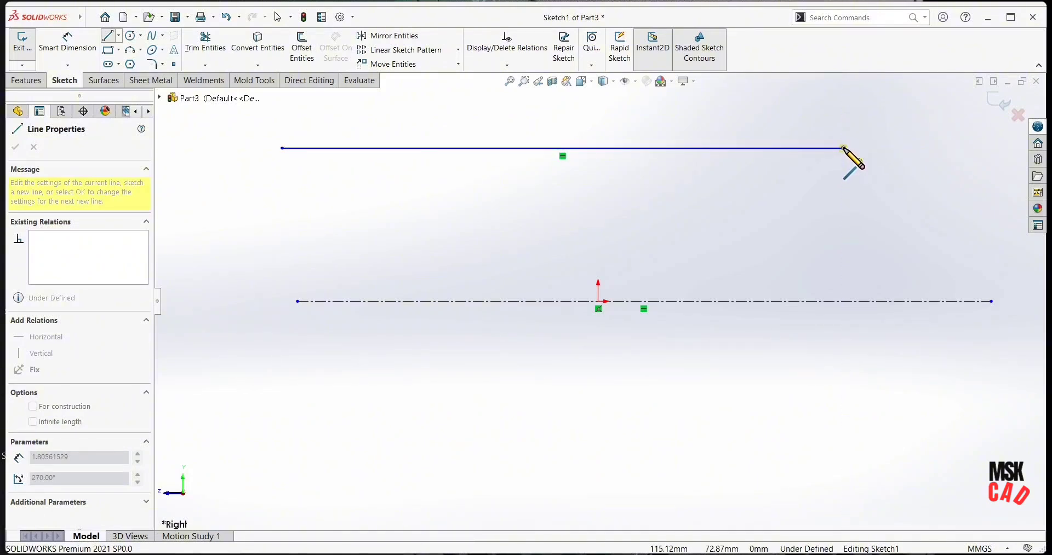
pyautogui.press('a')
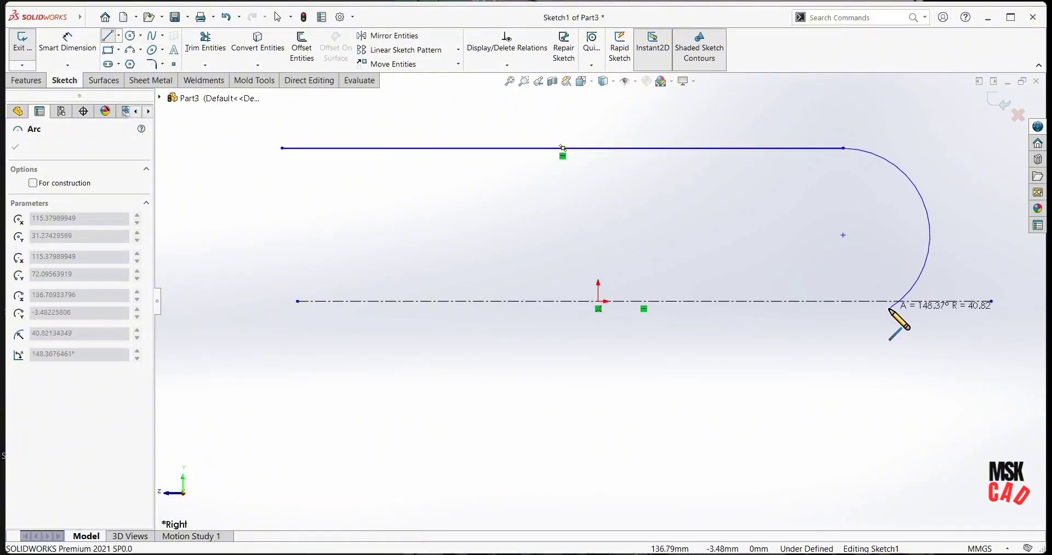
pyautogui.click(843, 248)
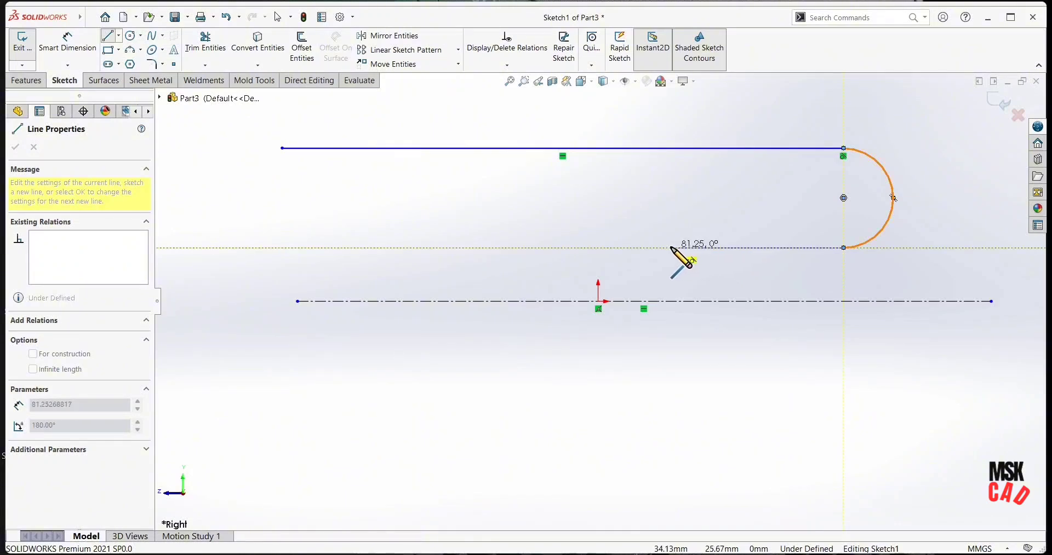
# Continue the profile with a horizontal line about 81 mm long, a vertical line down across the centerline and a tangent half-circle arc.
pyautogui.click(671, 248)
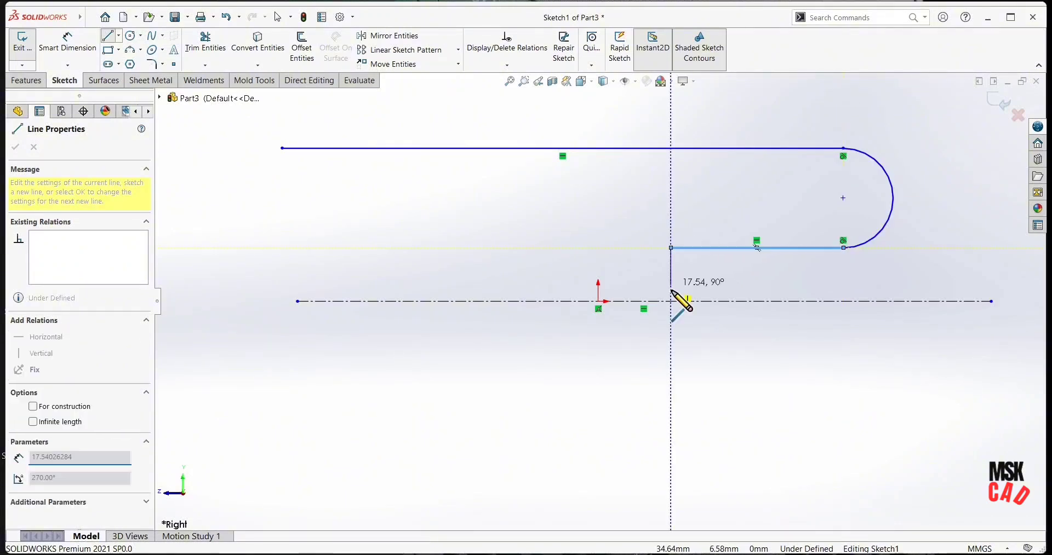
pyautogui.click(671, 359)
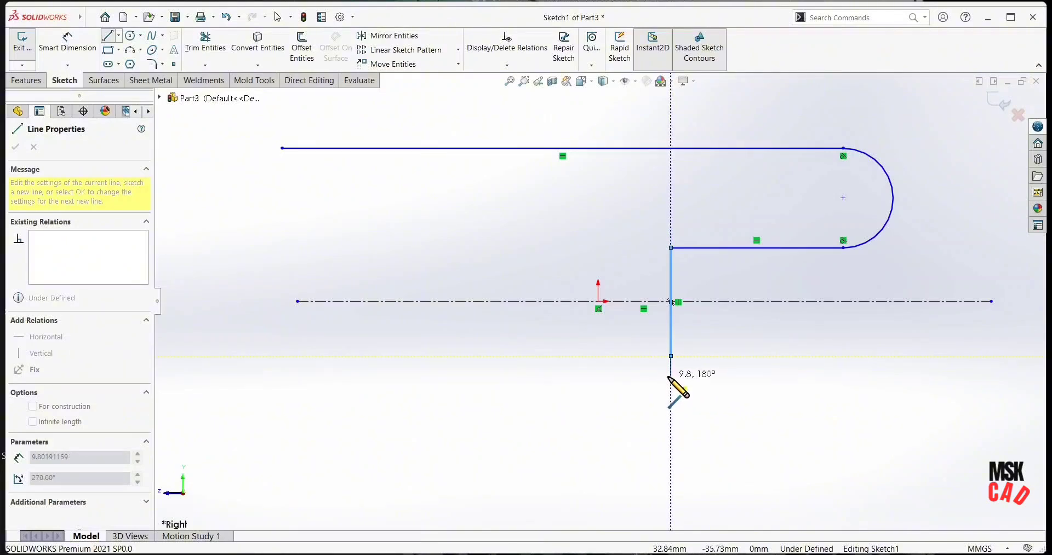
pyautogui.click(670, 356)
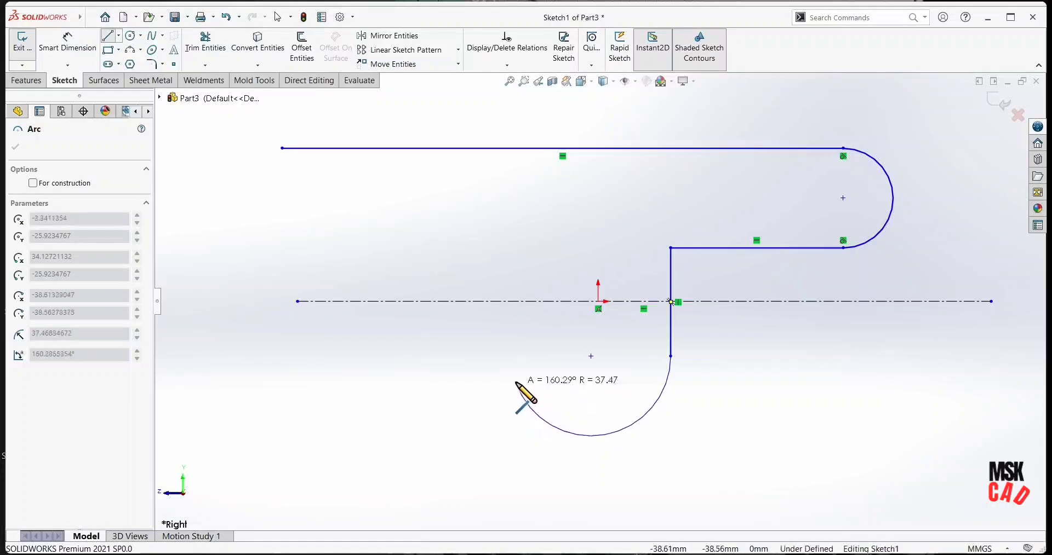
pyautogui.click(506, 356)
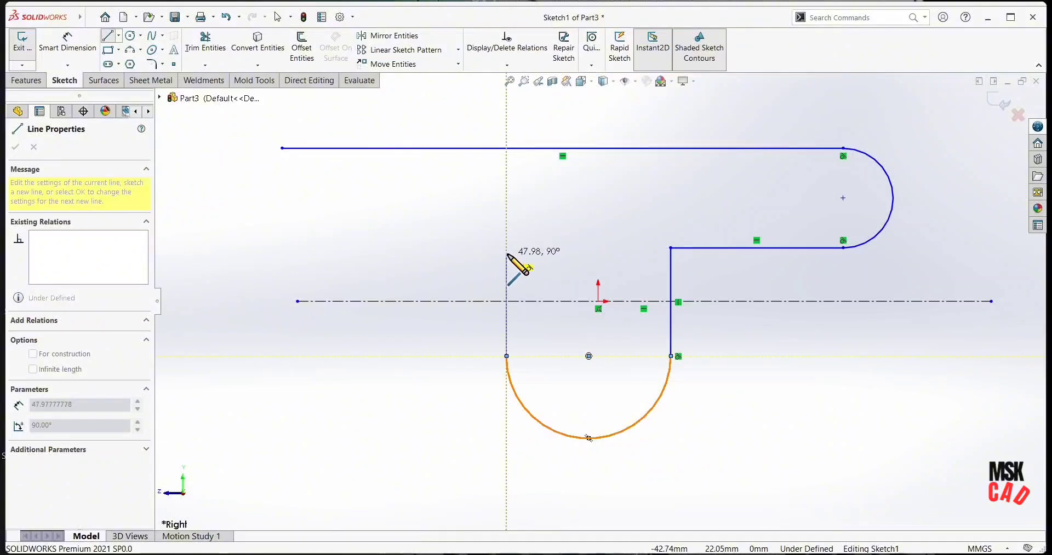
# Close the profile with a vertical line up from the lower arc, a horizontal line about 105 mm long and a vertical left edge.
pyautogui.click(506, 248)
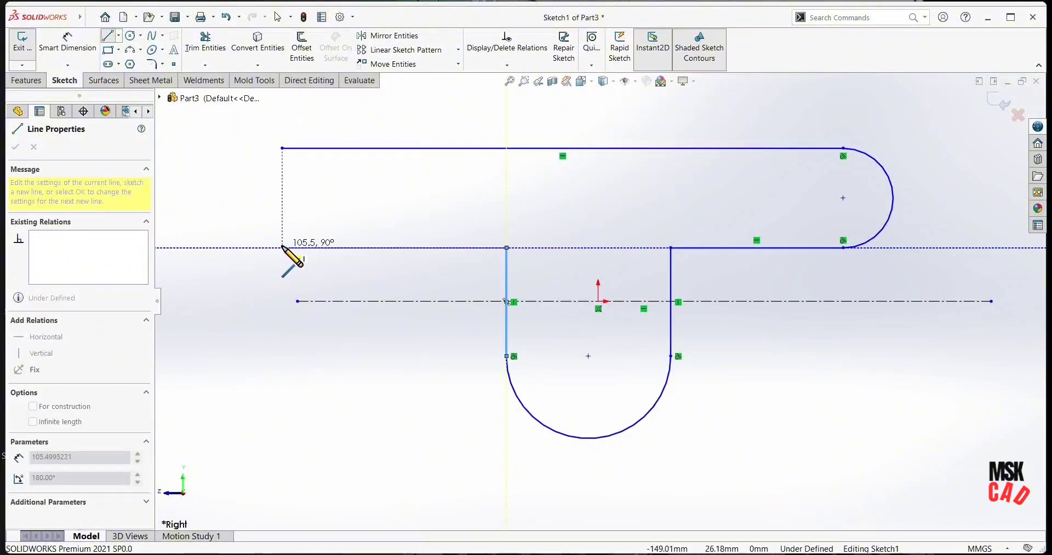
pyautogui.click(282, 248)
pyautogui.click(282, 148)
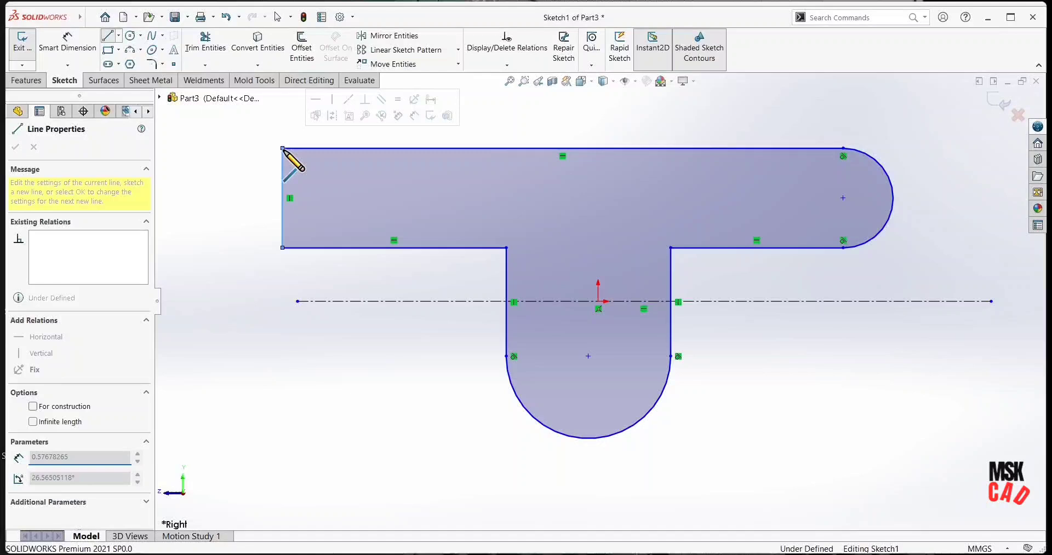
pyautogui.rightClick(365, 338)
pyautogui.click(394, 344)
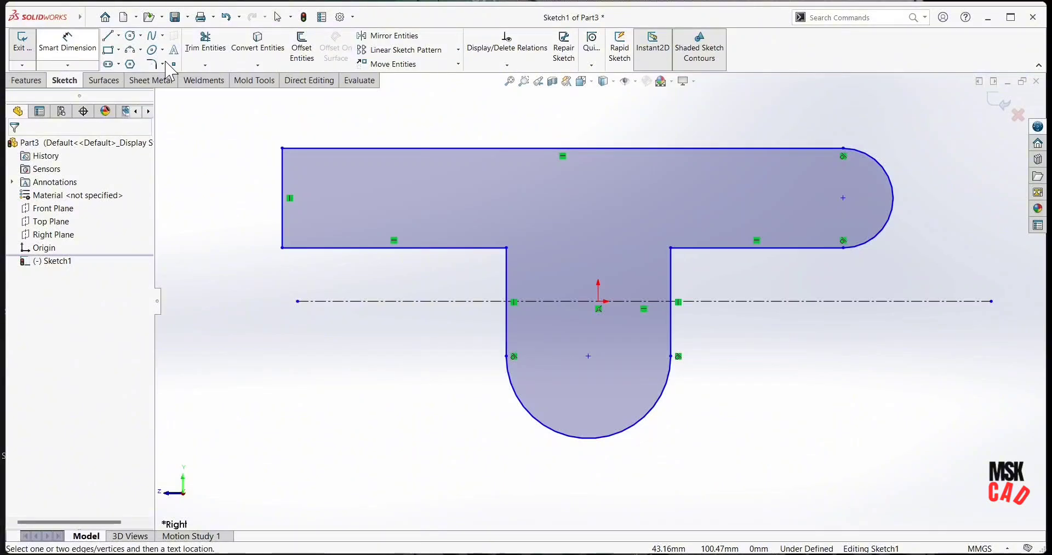
# Dimension the profile's upper horizontal line at 108 mm.
pyautogui.click(67, 43)
pyautogui.click(590, 118)
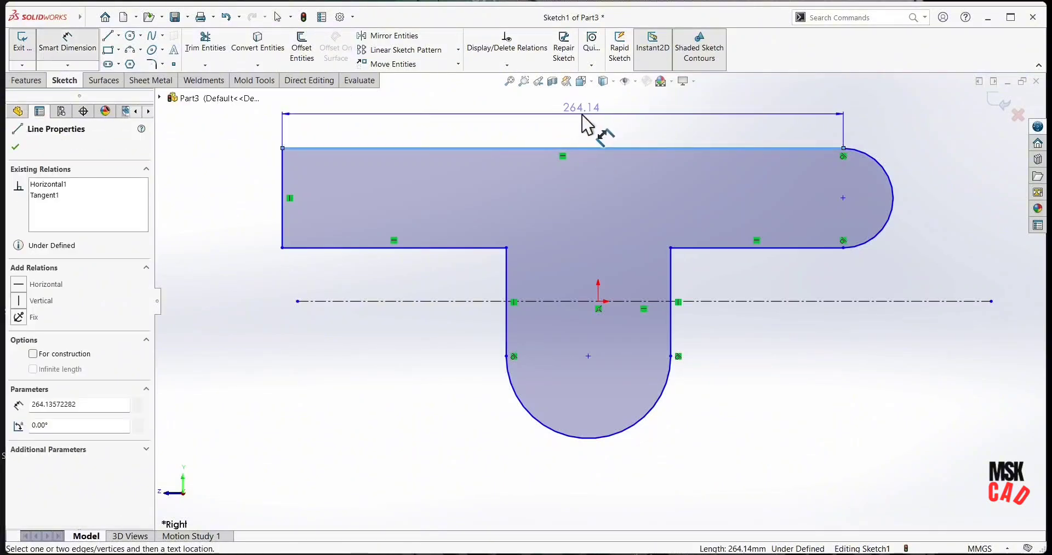
pyautogui.click(583, 116)
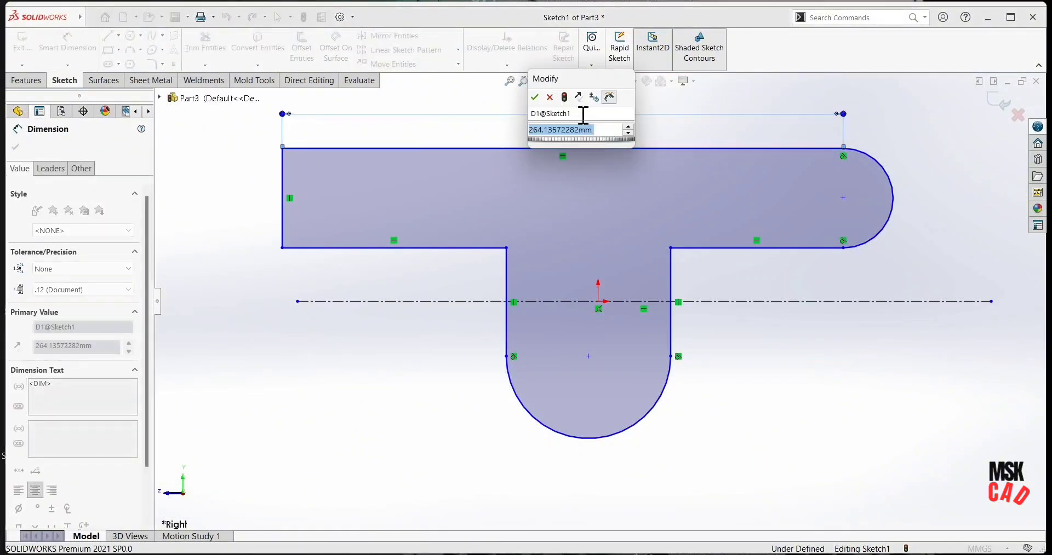
pyautogui.write('108')
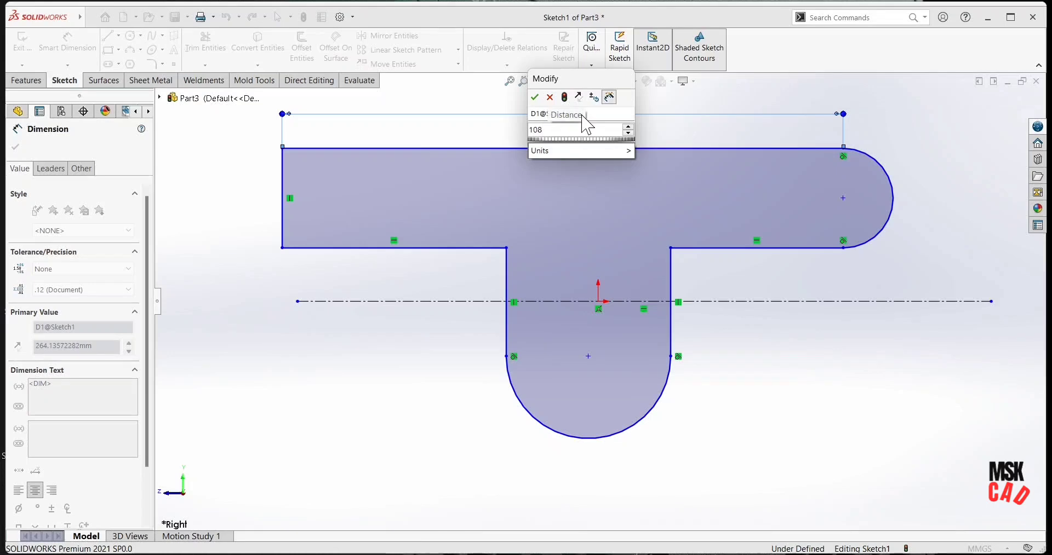
pyautogui.press('Return')
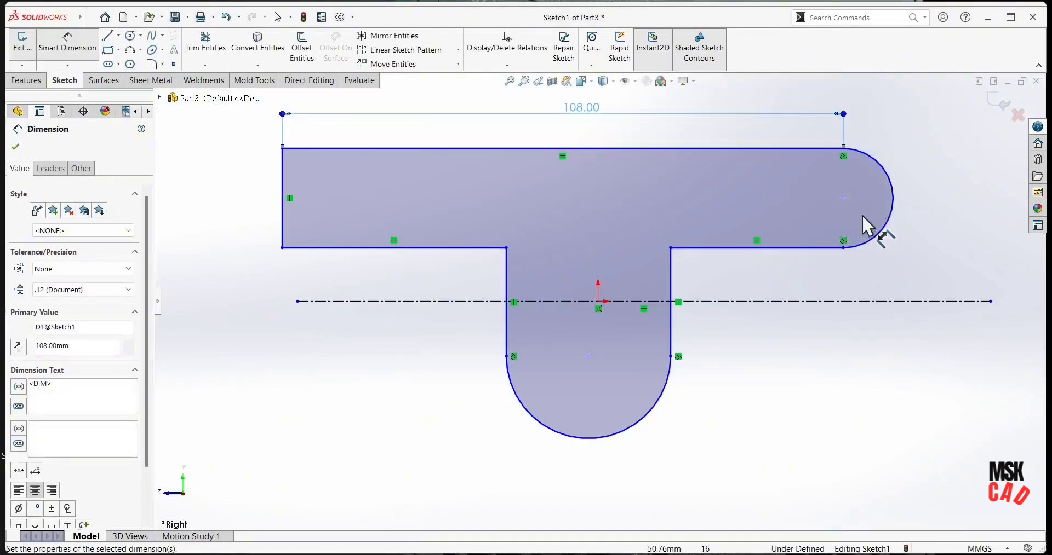
# Dimension the radius of the profile's right end arc at 20 mm.
pyautogui.click(881, 167)
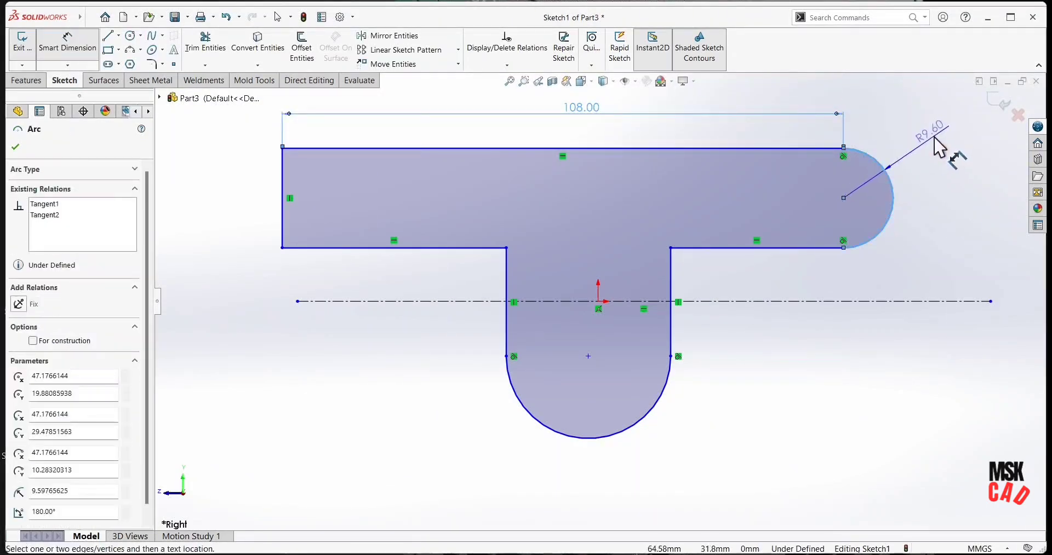
pyautogui.click(934, 145)
pyautogui.write('20')
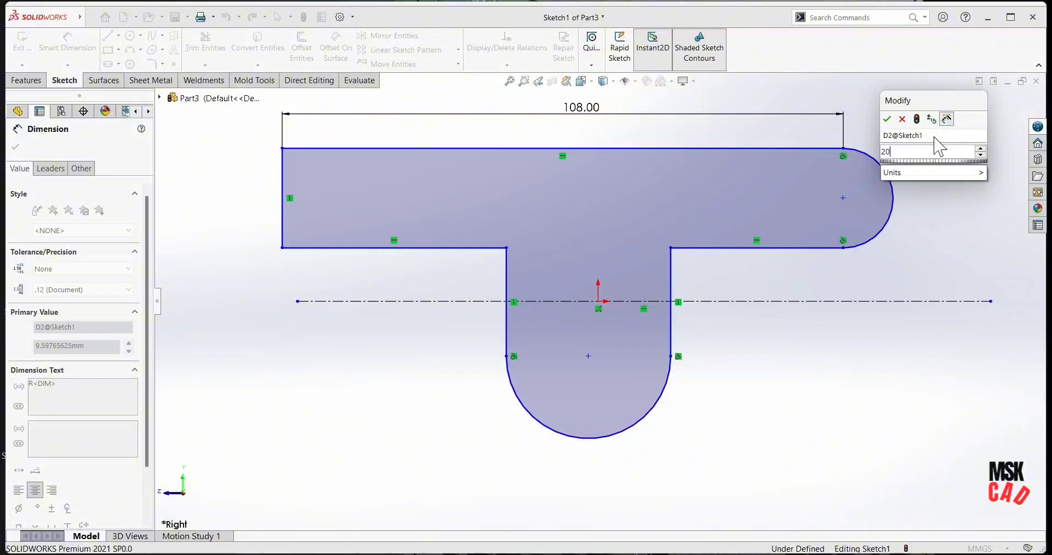
pyautogui.press('Return')
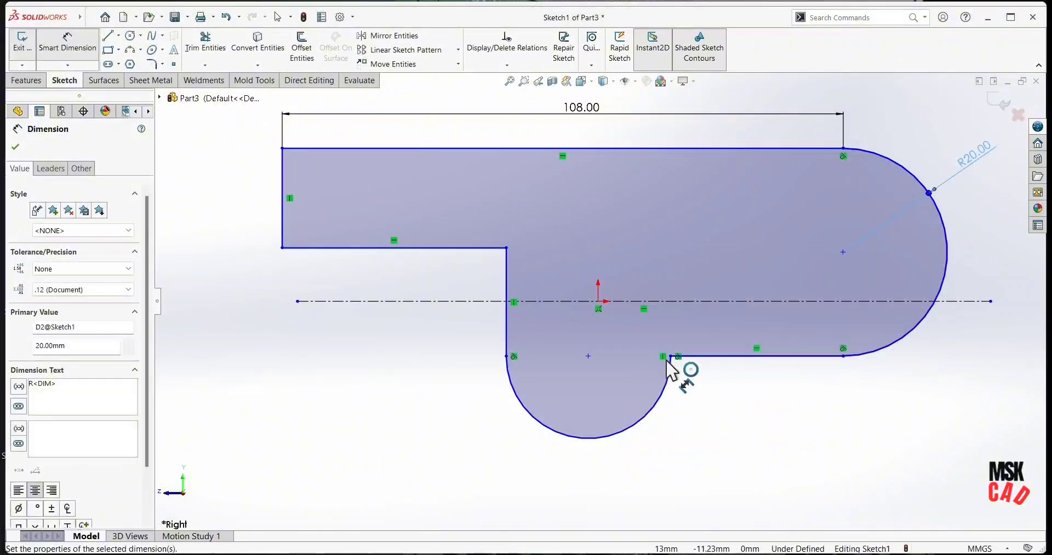
pyautogui.click(15, 147)
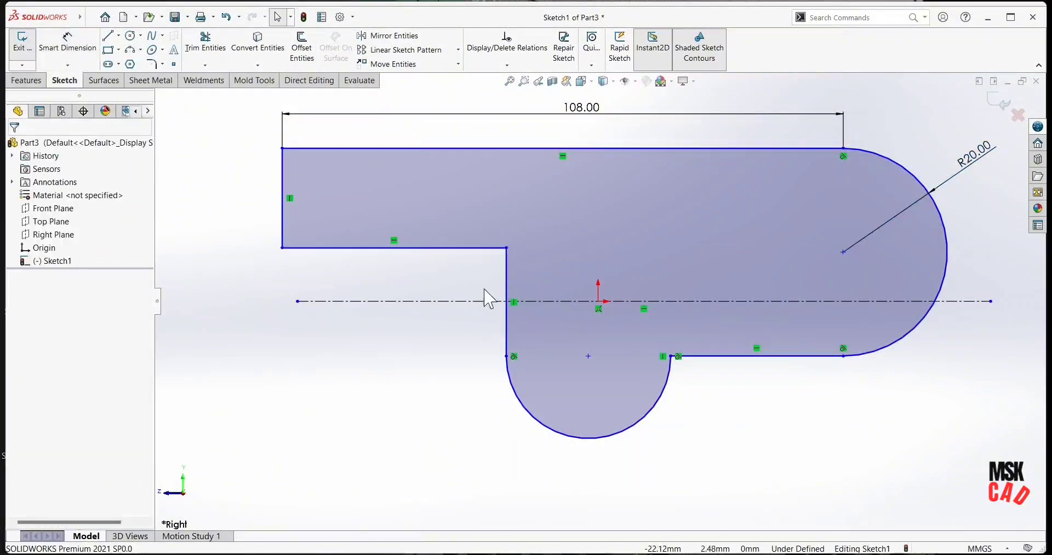
# Reshape the profile by extending the lower tab downward and lowering the left bottom edge in line with the right bottom edge.
pyautogui.moveTo(507, 248)
pyautogui.mouseDown()
pyautogui.moveTo(527, 288)
pyautogui.moveTo(502, 217)
pyautogui.moveTo(508, 235)
pyautogui.mouseUp()
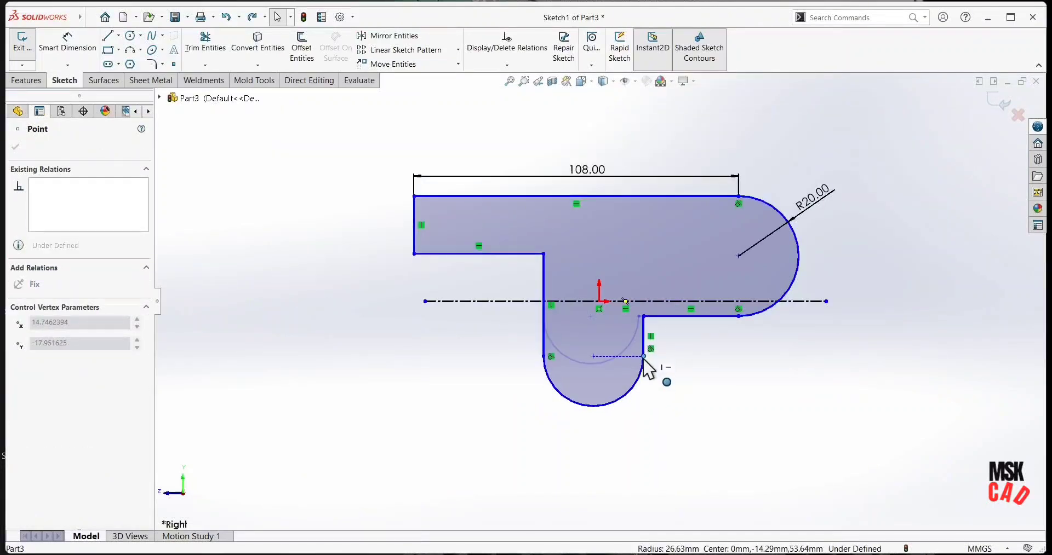
pyautogui.moveTo(644, 359); pyautogui.dragTo(637, 406)
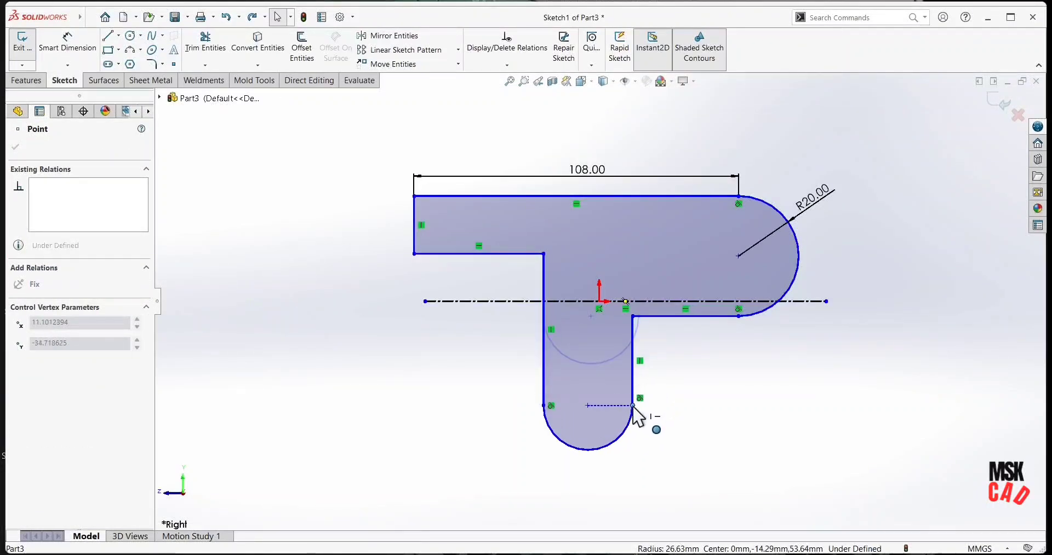
pyautogui.moveTo(543, 253); pyautogui.dragTo(549, 317)
pyautogui.click(701, 381)
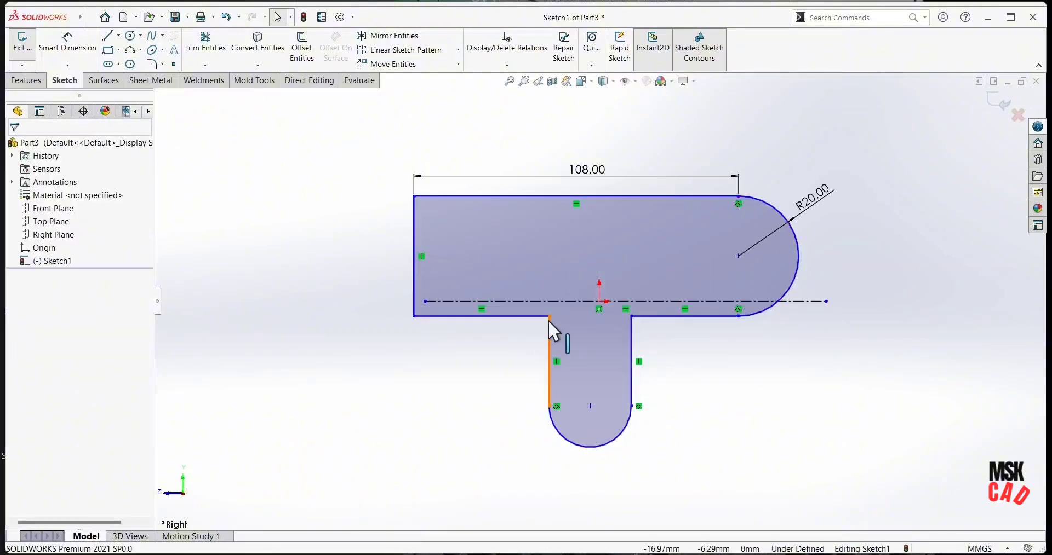
# Add a horizontal relation between the two corners where the lower tab meets the main body.
pyautogui.click(550, 316)
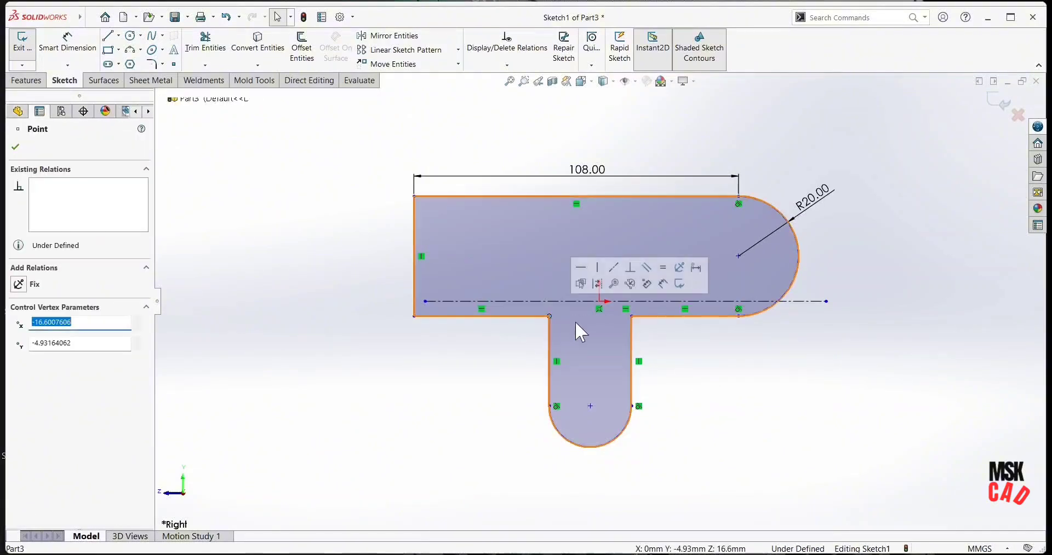
pyautogui.click(632, 316)
pyautogui.click(665, 271)
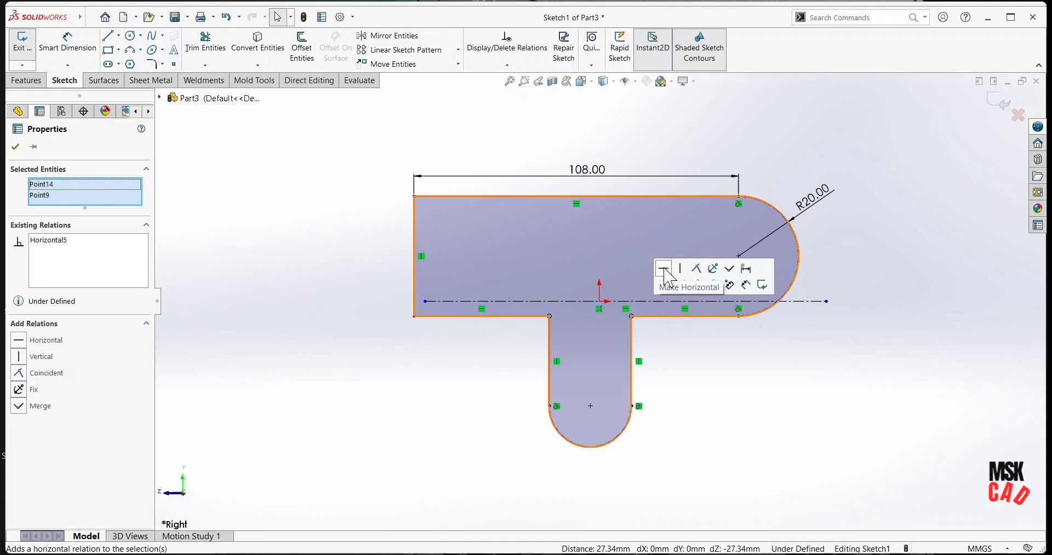
pyautogui.click(699, 377)
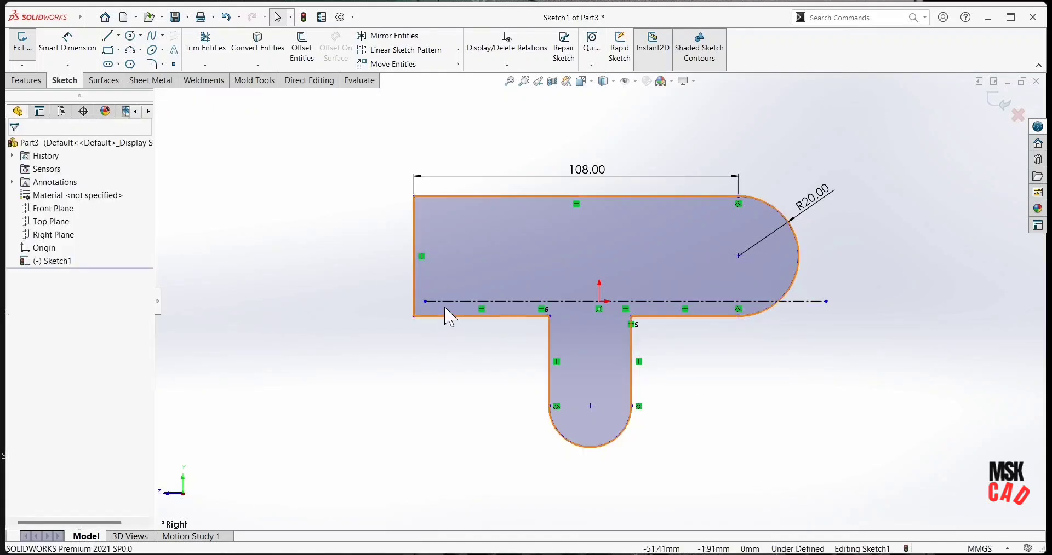
# Dimension the radius of the lower tab's rounded end at 16 mm.
pyautogui.click(62, 55)
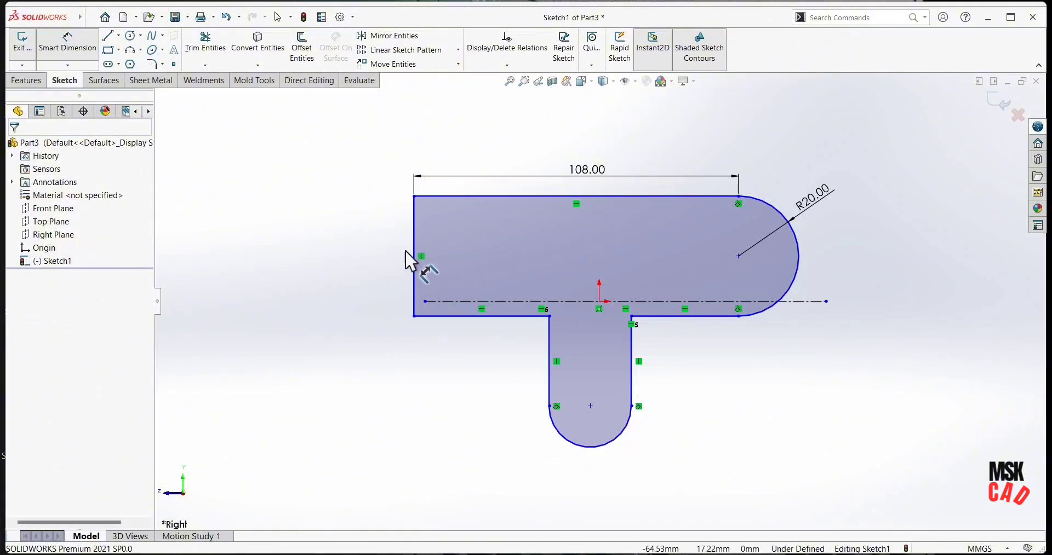
pyautogui.click(609, 442)
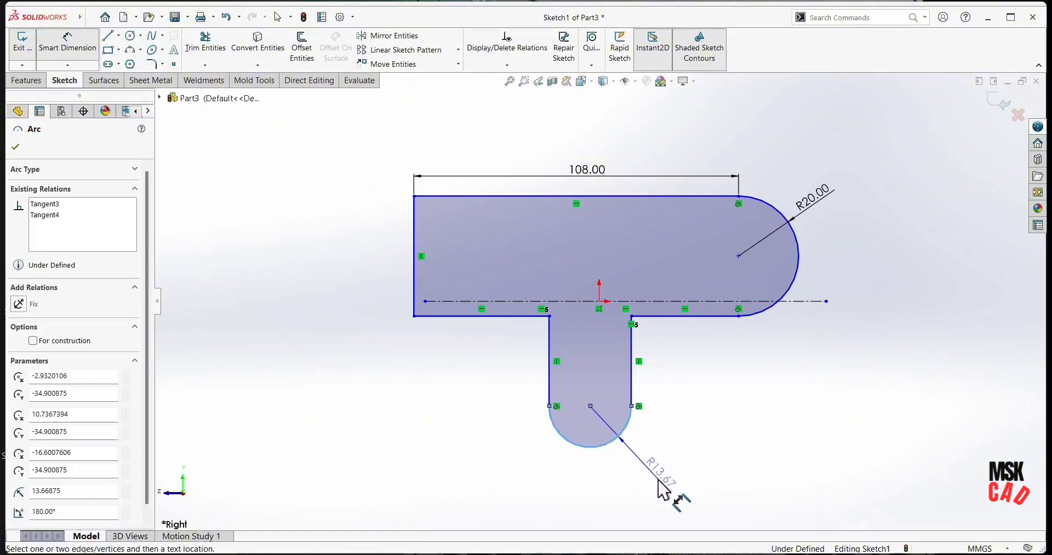
pyautogui.click(661, 490)
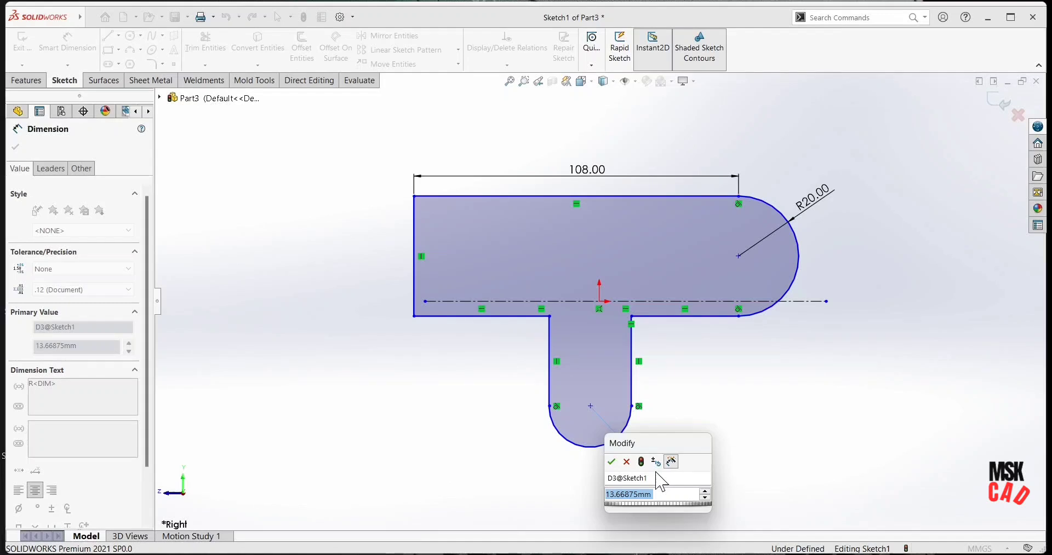
pyautogui.write('16')
pyautogui.press('Return')
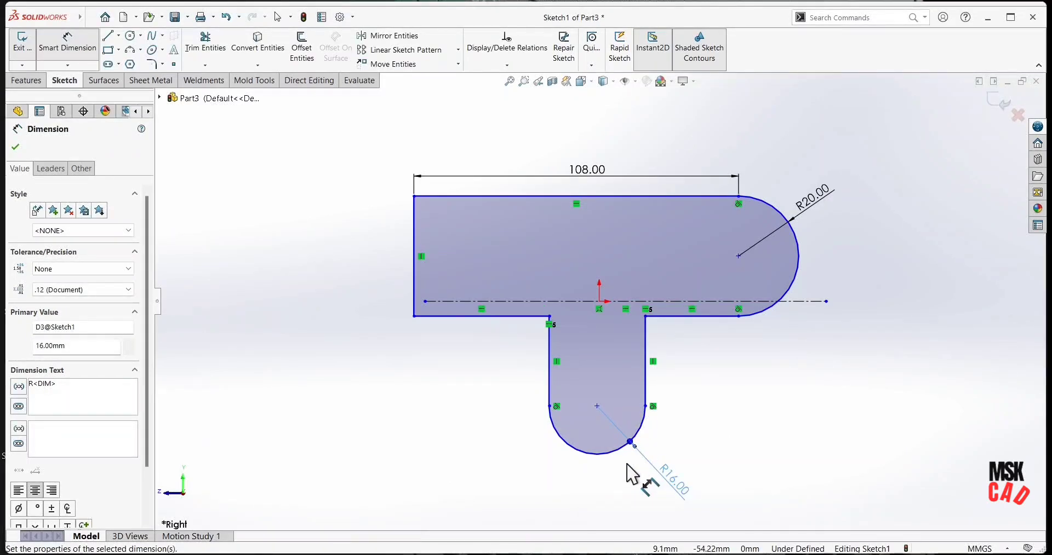
# Sketch two circles, about 15 mm in diameter on the tab arc's centre and about 19 mm on the right end arc's centre.
pyautogui.click(130, 36)
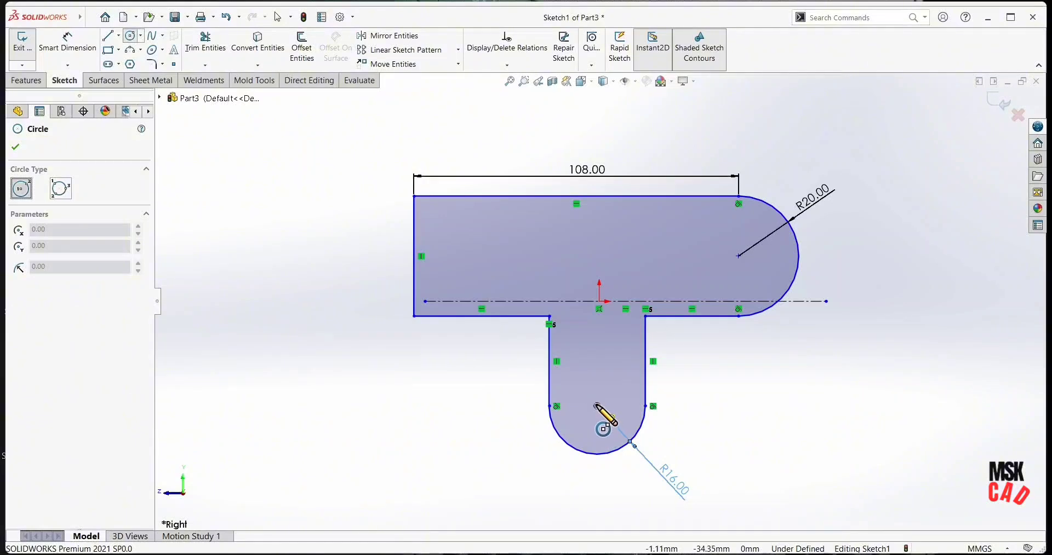
pyautogui.moveTo(598, 406); pyautogui.dragTo(613, 422)
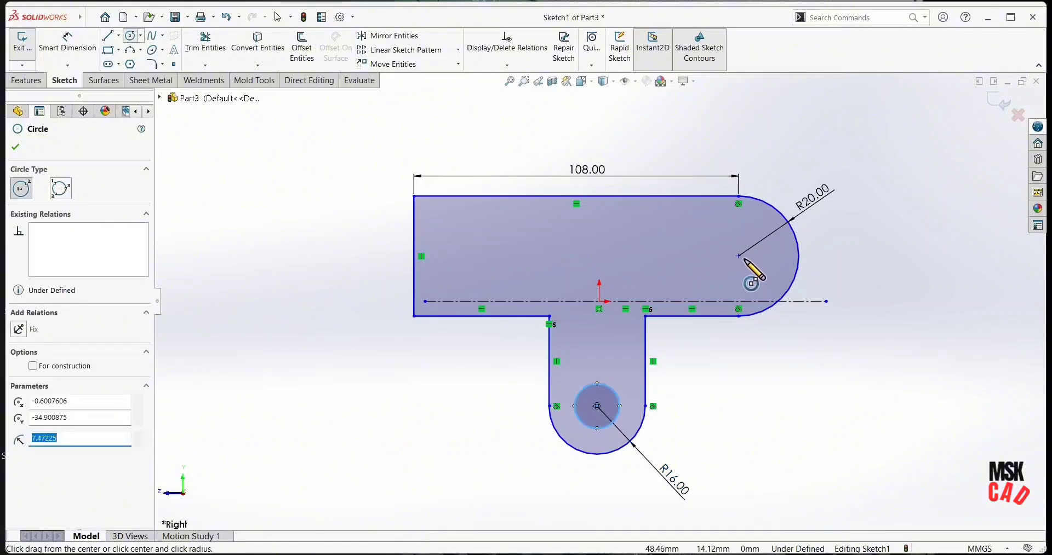
pyautogui.moveTo(738, 256); pyautogui.dragTo(759, 276)
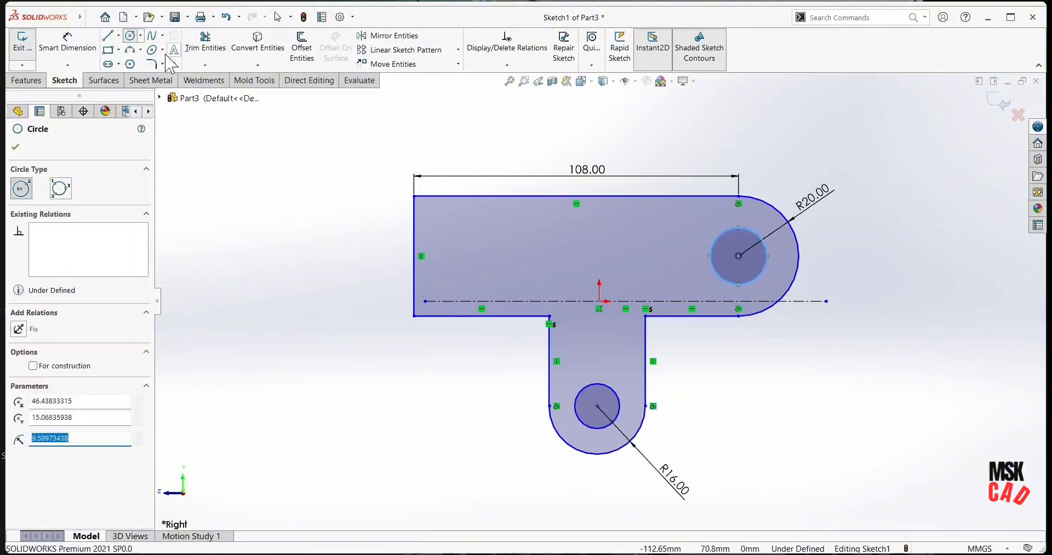
# Dimension the diameter of the circle in the main body's rounded end at 25 mm.
pyautogui.click(67, 41)
pyautogui.click(737, 226)
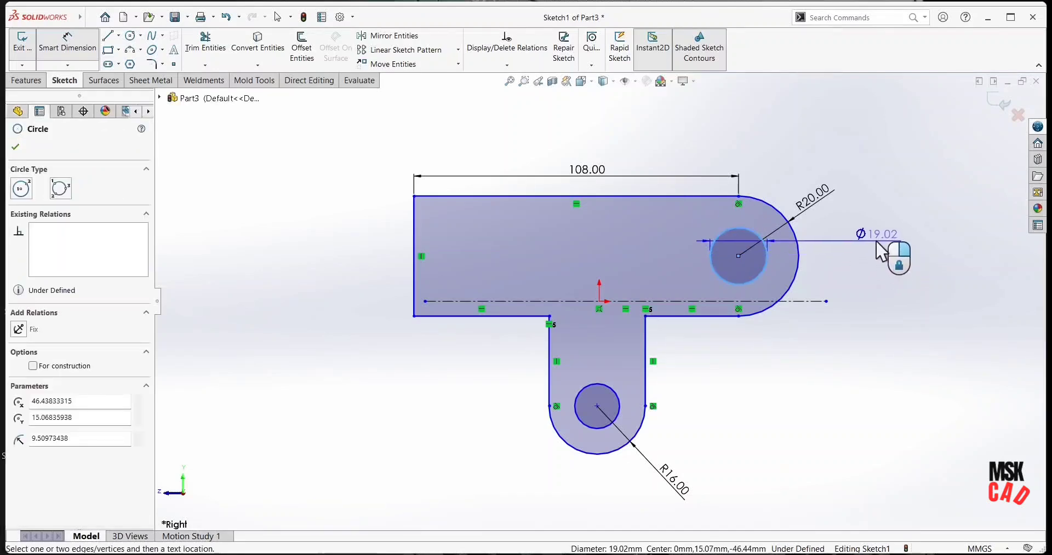
pyautogui.click(878, 247)
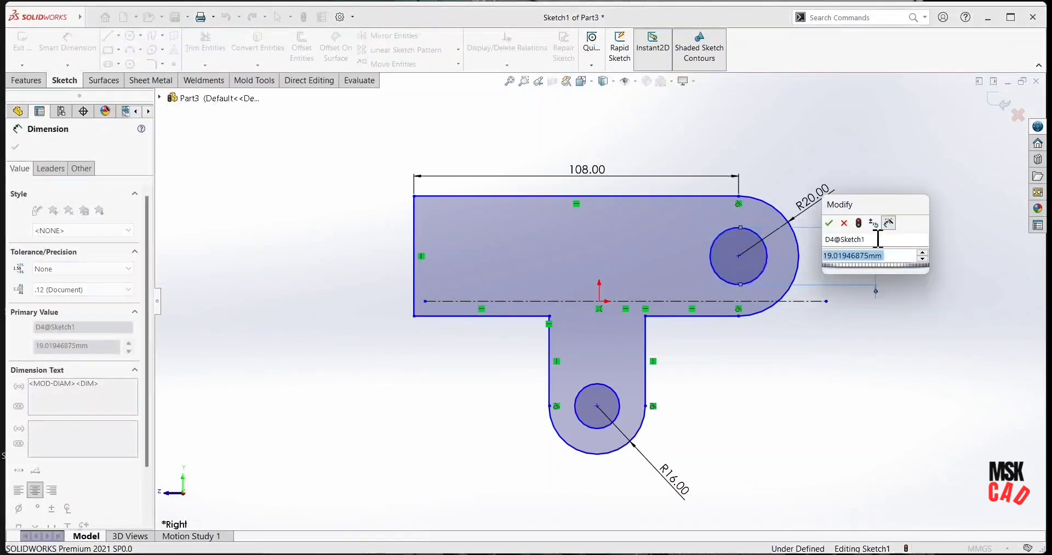
pyautogui.write('25')
pyautogui.press('Return')
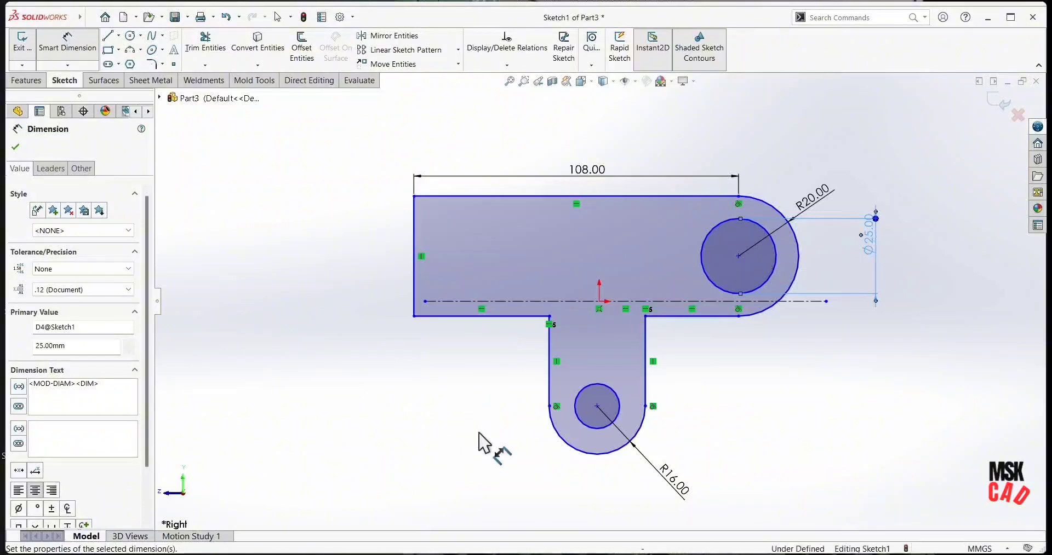
# Dimension the diameter of the circle in the lower tab at 16 mm and finish dimensioning.
pyautogui.click(616, 395)
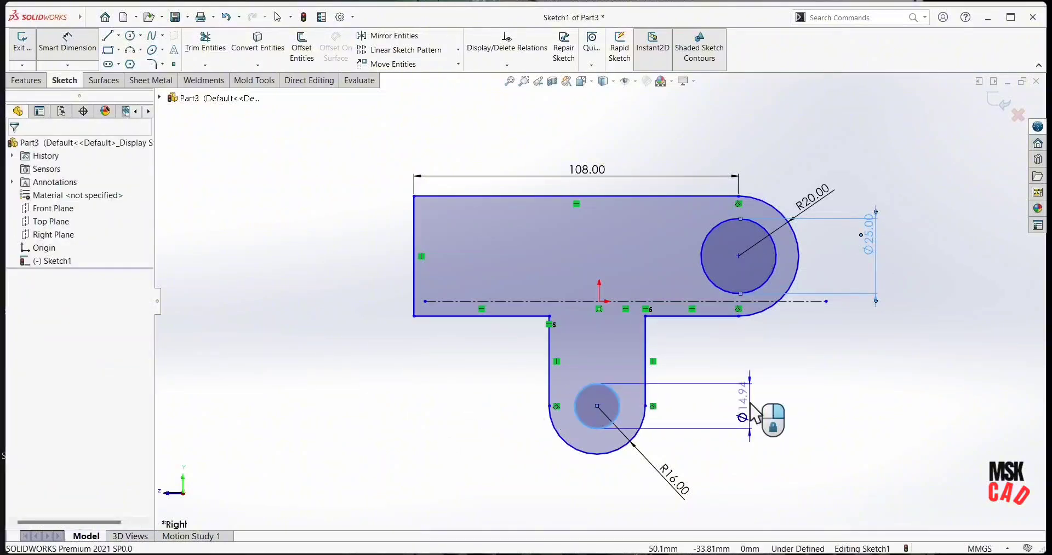
pyautogui.click(752, 415)
pyautogui.write('16')
pyautogui.press('Return')
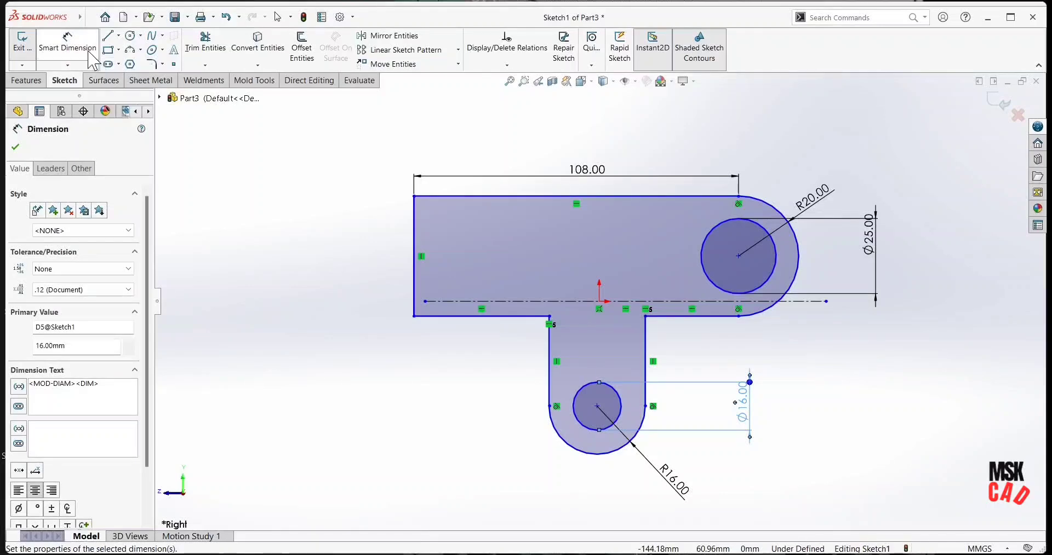
pyautogui.press('Escape')
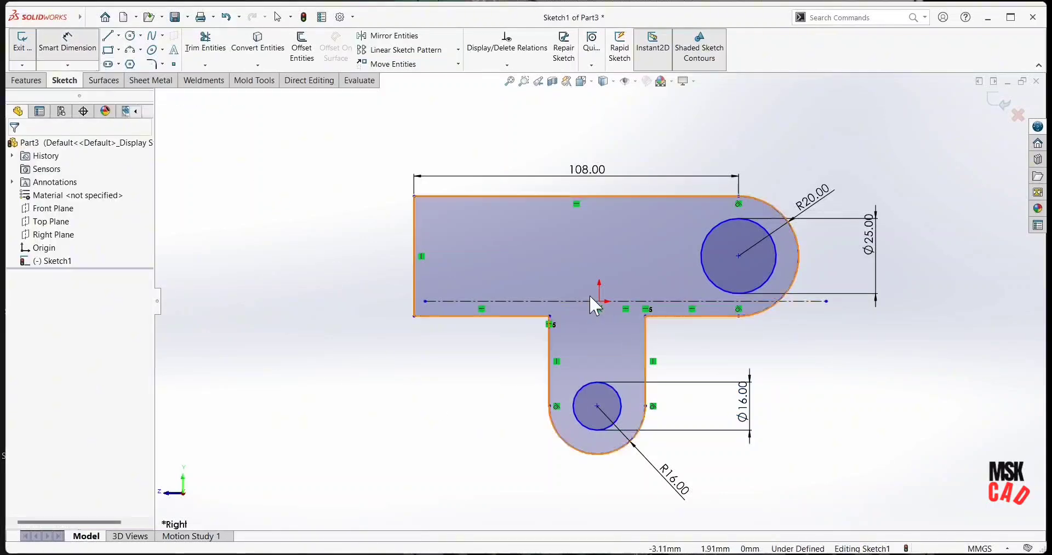
# Make the centre of the lower tab's circle coincident with the sketch origin.
pyautogui.click(597, 406)
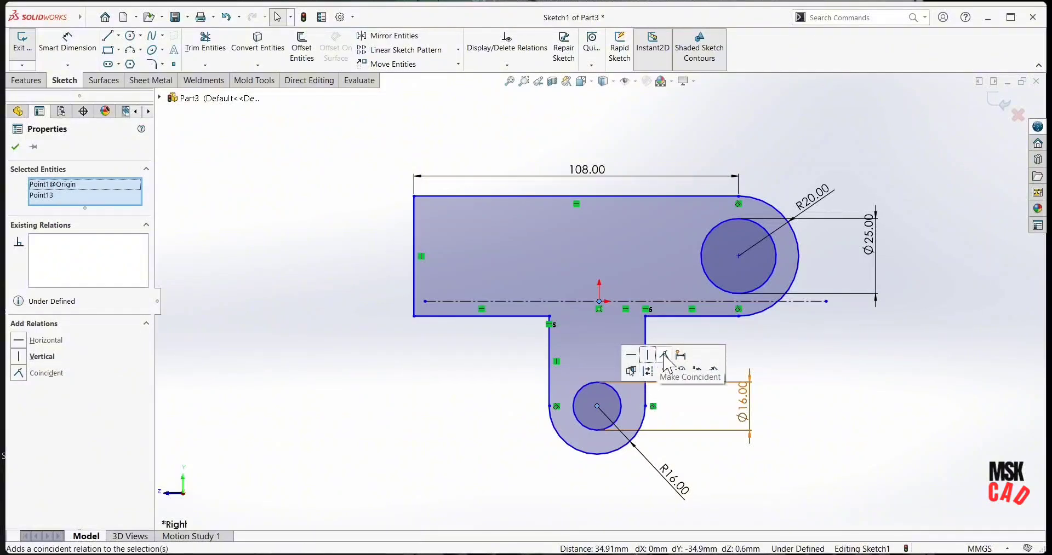
pyautogui.click(664, 357)
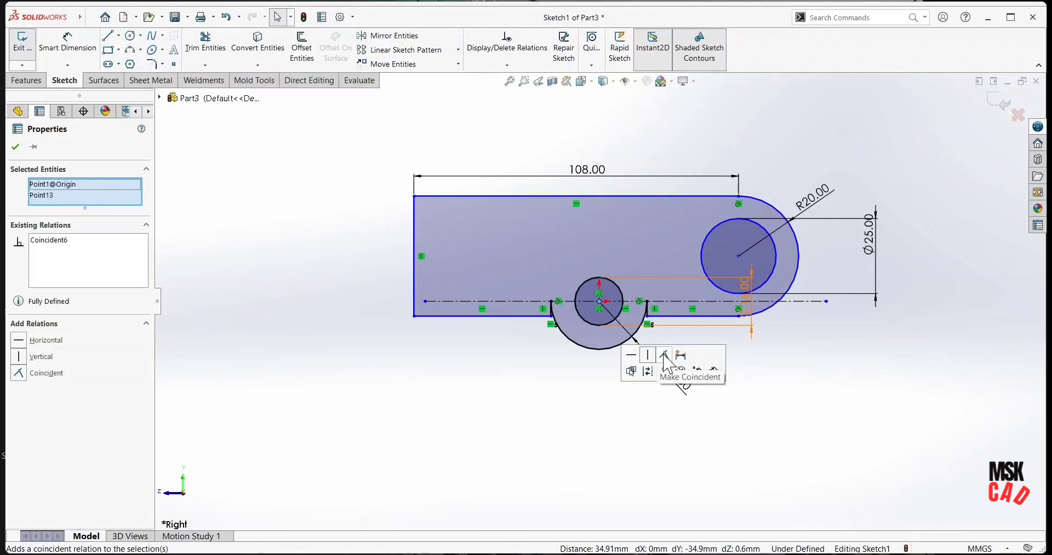
pyautogui.click(16, 147)
# Move the tab's upper left corner up so the main body's lower edge sits about 21 mm above the origin.
pyautogui.moveTo(551, 316); pyautogui.dragTo(551, 238)
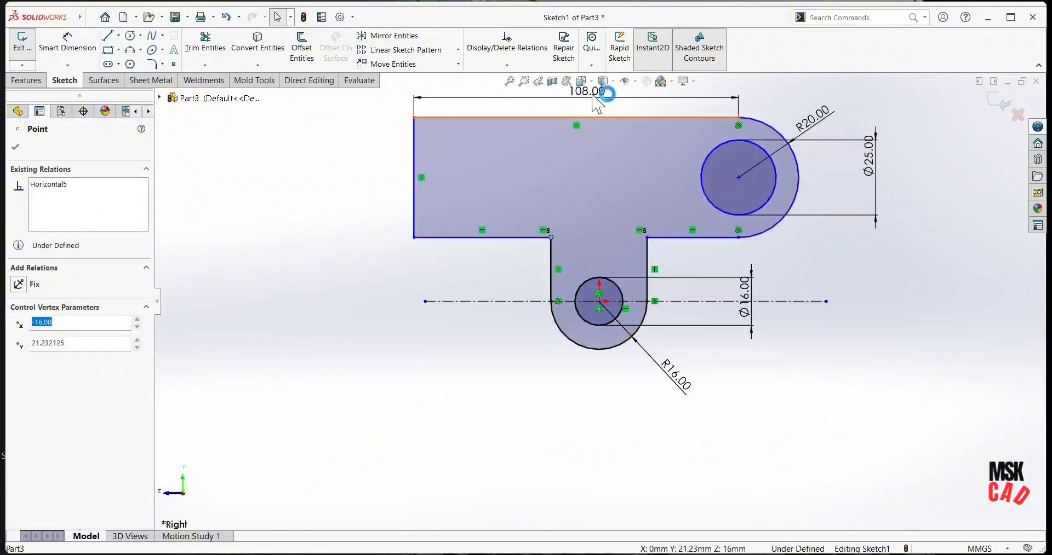
pyautogui.scroll(2, 612, 114)
pyautogui.scroll(-2, 606, 137)
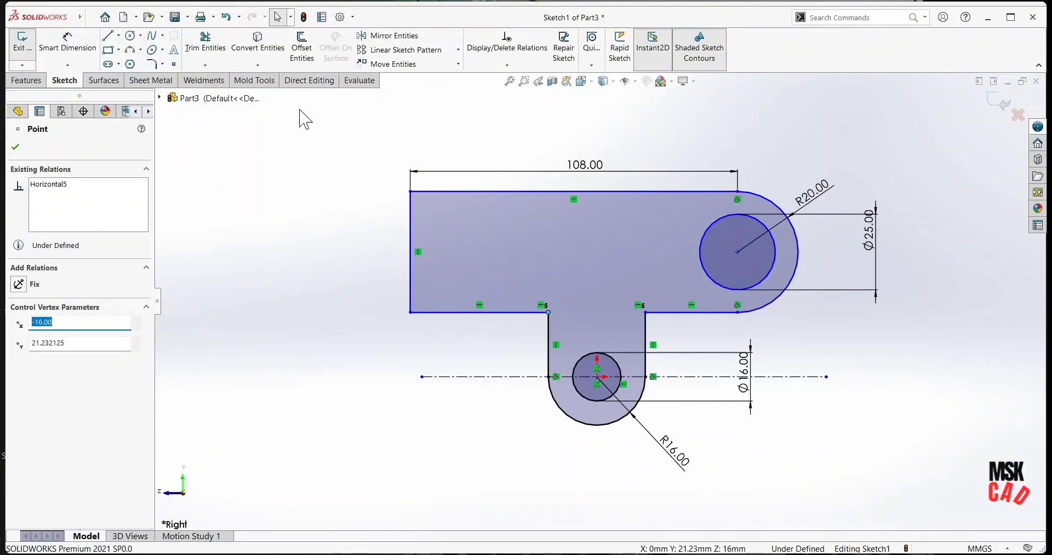
# Add a length dimension to the main body's lower edge left of the tab, keeping its value as drawn.
pyautogui.click(58, 42)
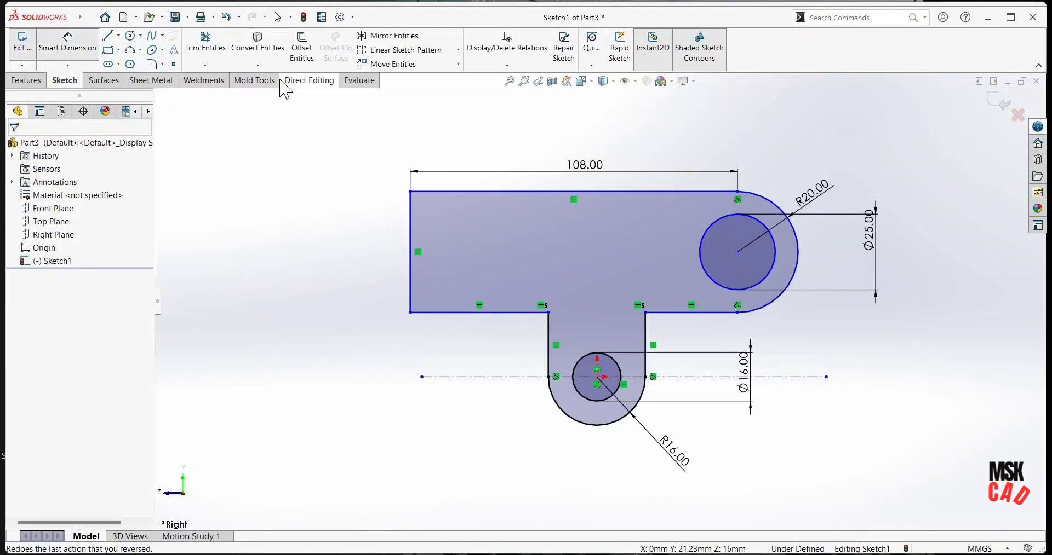
pyautogui.click(512, 314)
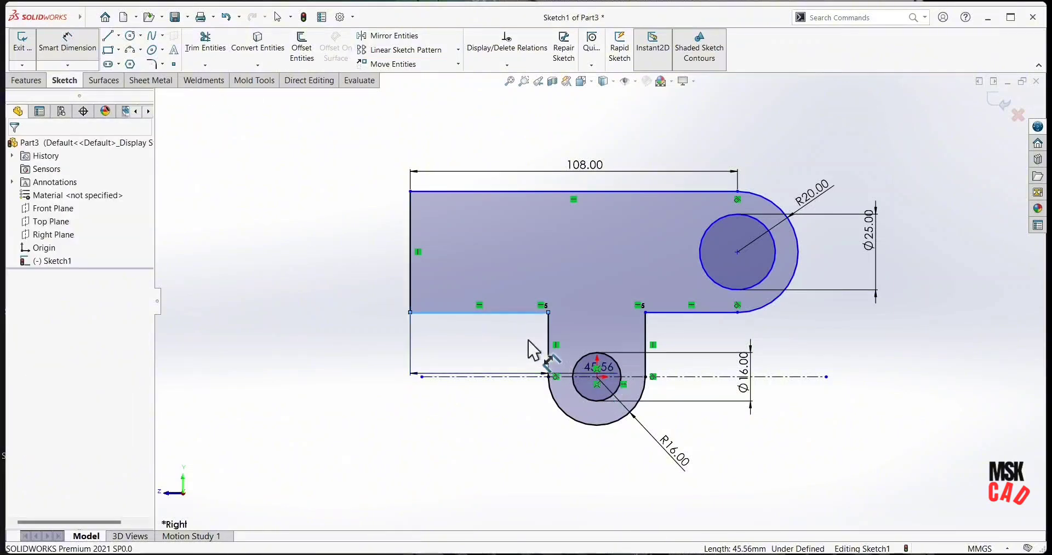
pyautogui.click(528, 362)
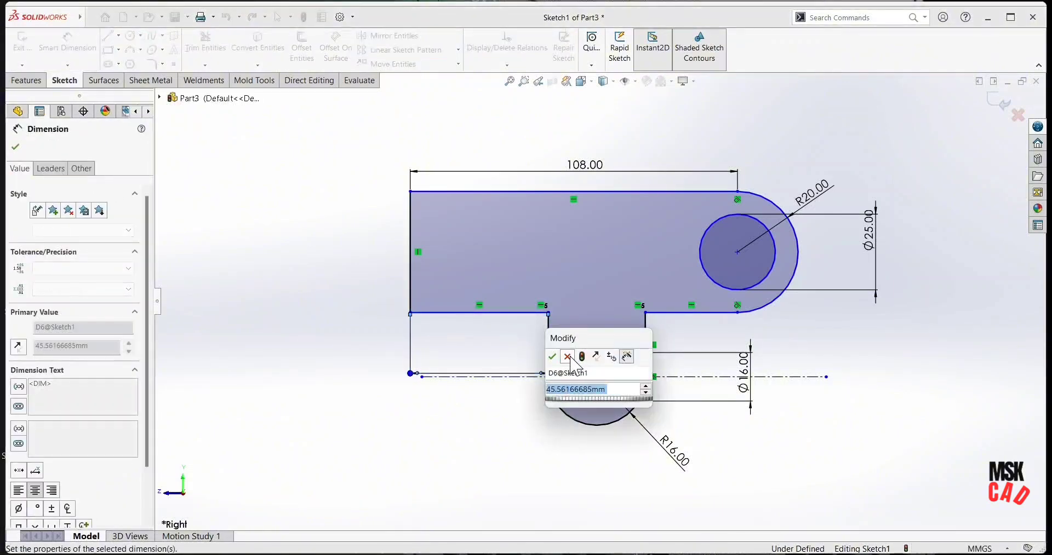
pyautogui.click(567, 357)
pyautogui.press('Escape')
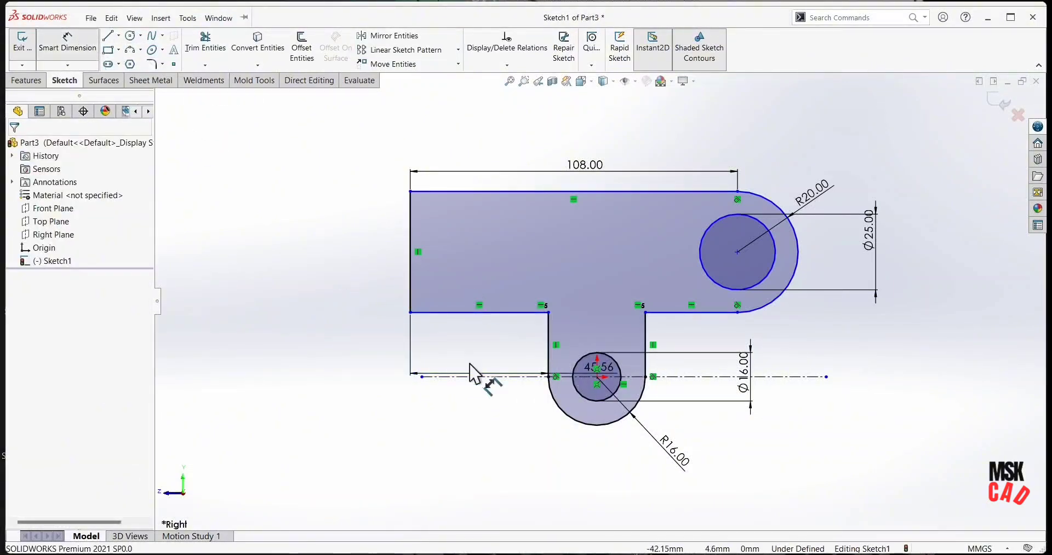
# Dimension the vertical distance between the main body's lower left edge and the tab hole's centre at 16 mm.
pyautogui.click(534, 313)
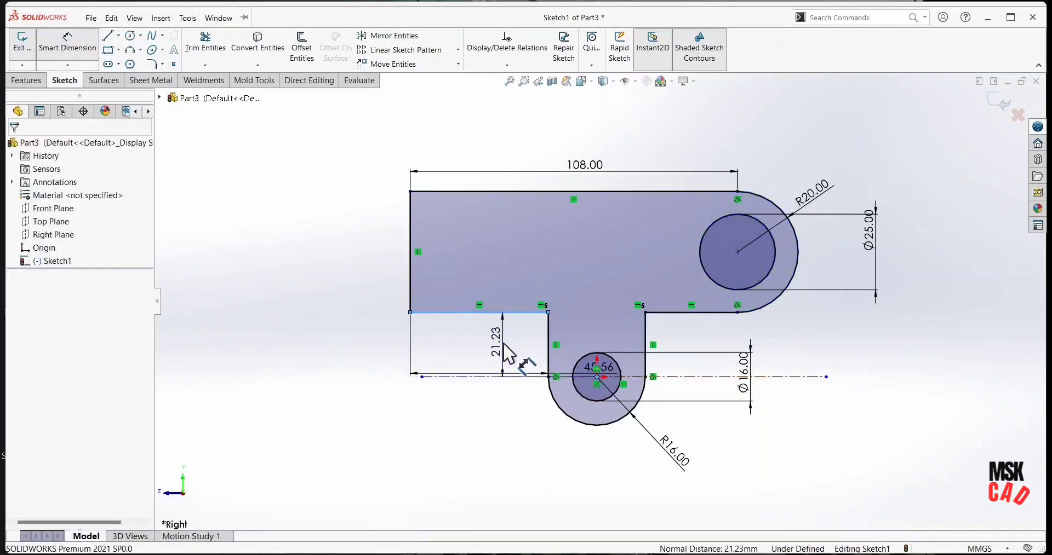
pyautogui.click(505, 345)
pyautogui.write('16')
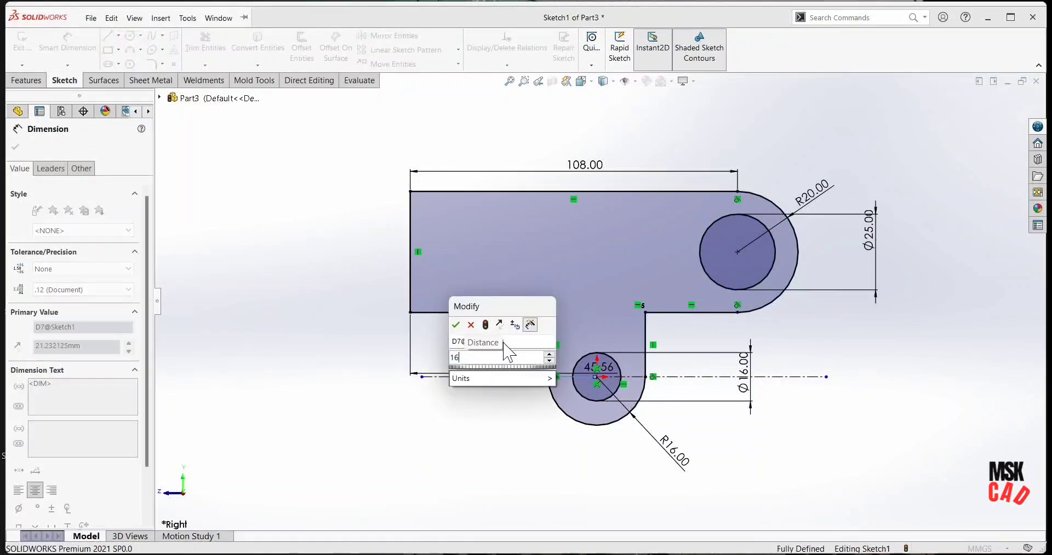
pyautogui.press('Return')
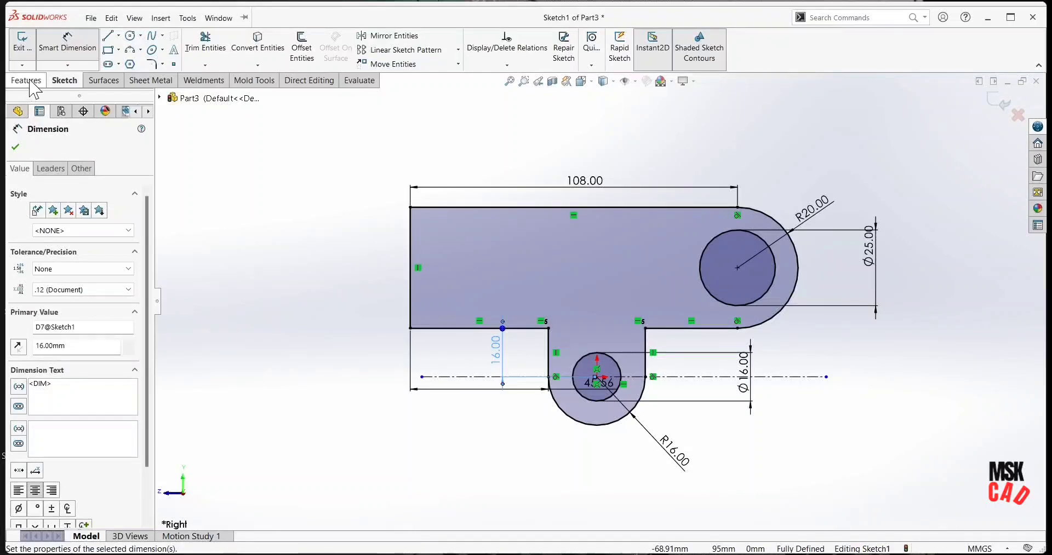
# Extrude the profile as a boss with the Mid Plane end condition and a depth of 80 mm.
pyautogui.click(26, 81)
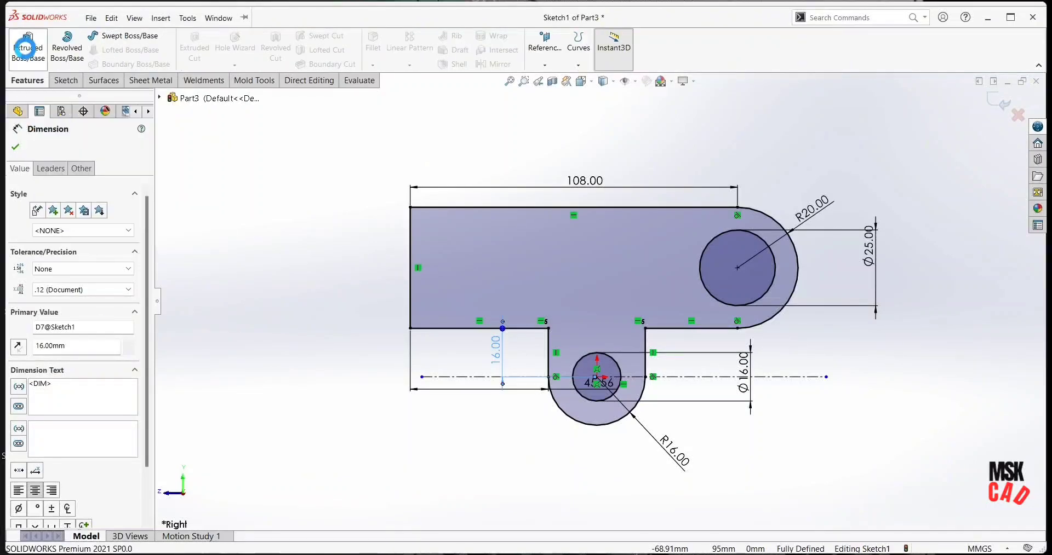
pyautogui.click(28, 50)
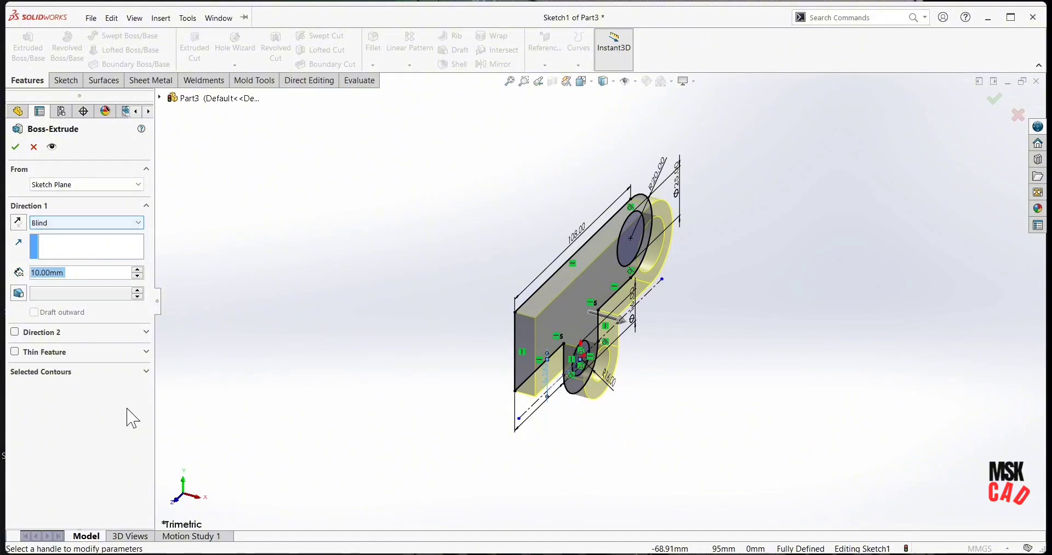
pyautogui.click(73, 223)
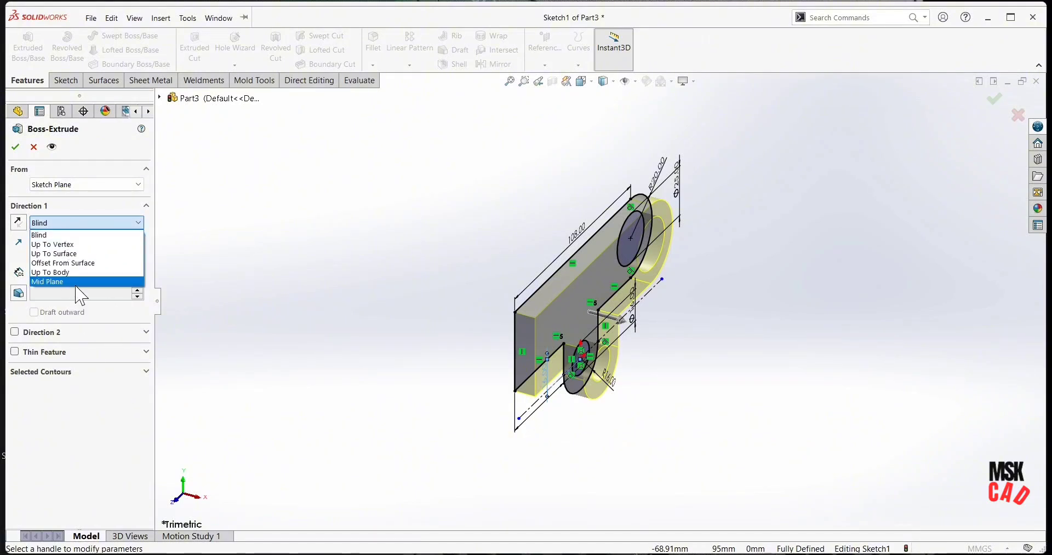
pyautogui.click(76, 282)
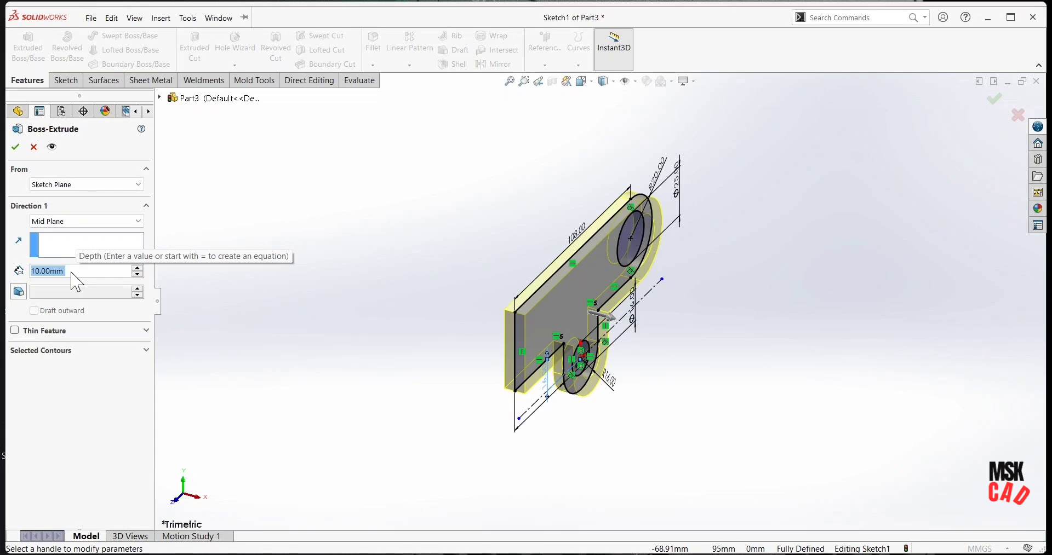
pyautogui.write('80')
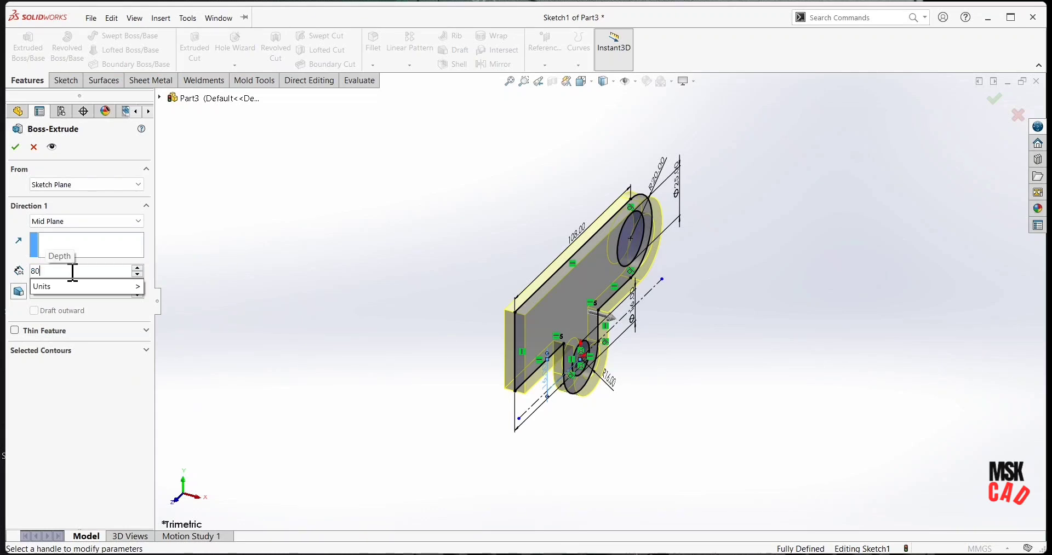
pyautogui.press('Return')
pyautogui.press('Return')
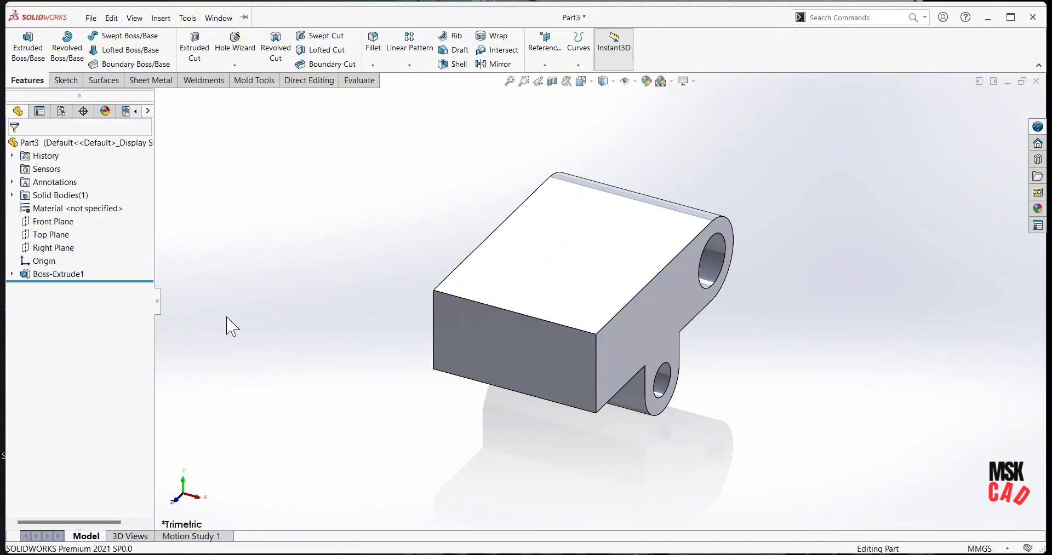
# Start a new sketch on the large flat top face of the extruded body.
pyautogui.moveTo(228, 324); pyautogui.dragTo(593, 309, button='middle')
pyautogui.click(577, 305)
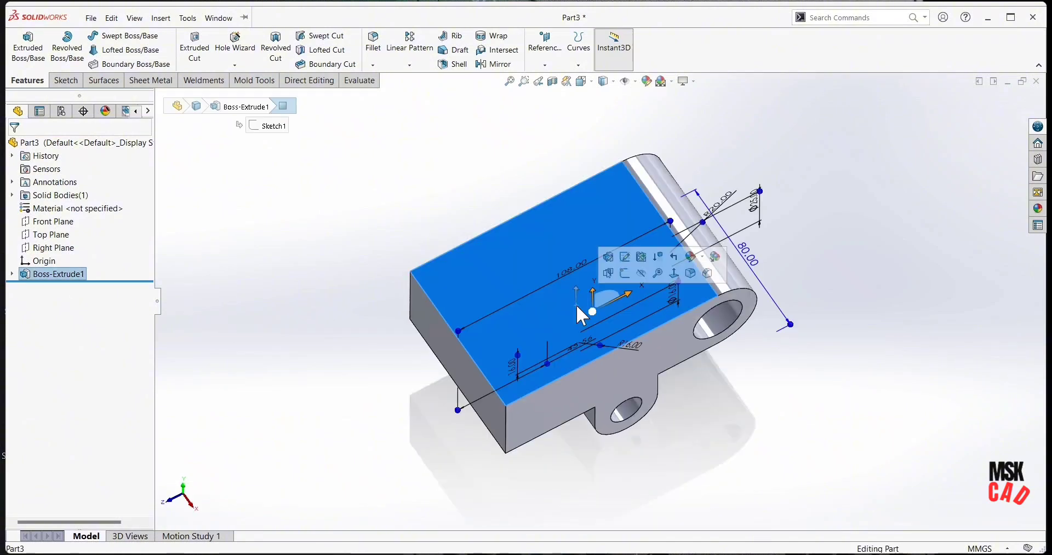
pyautogui.click(625, 274)
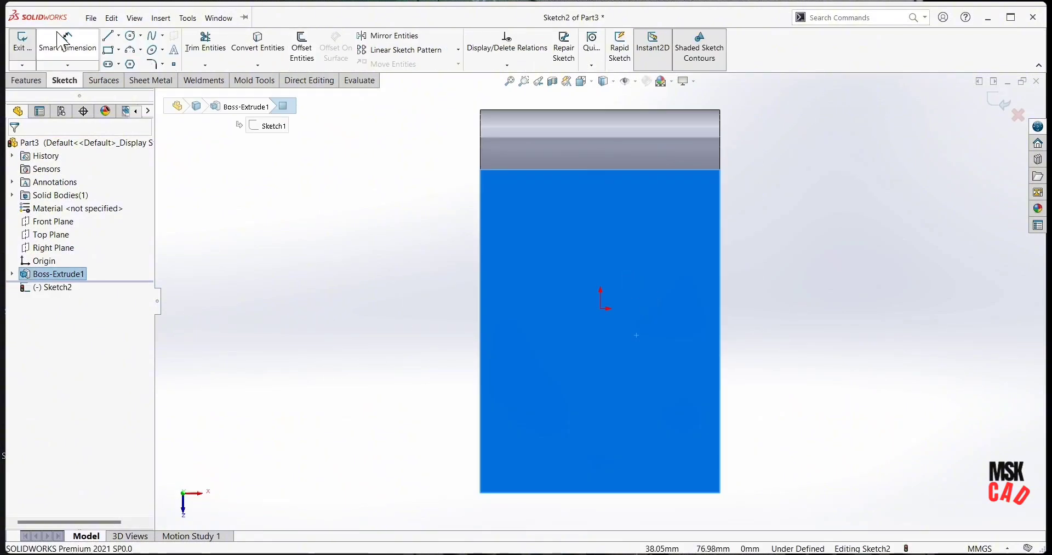
# Sketch the left half of the slot: a vertical line about 82 mm down from the upper edge, three tangent arcs and a horizontal line about 10 mm long.
pyautogui.click(108, 36)
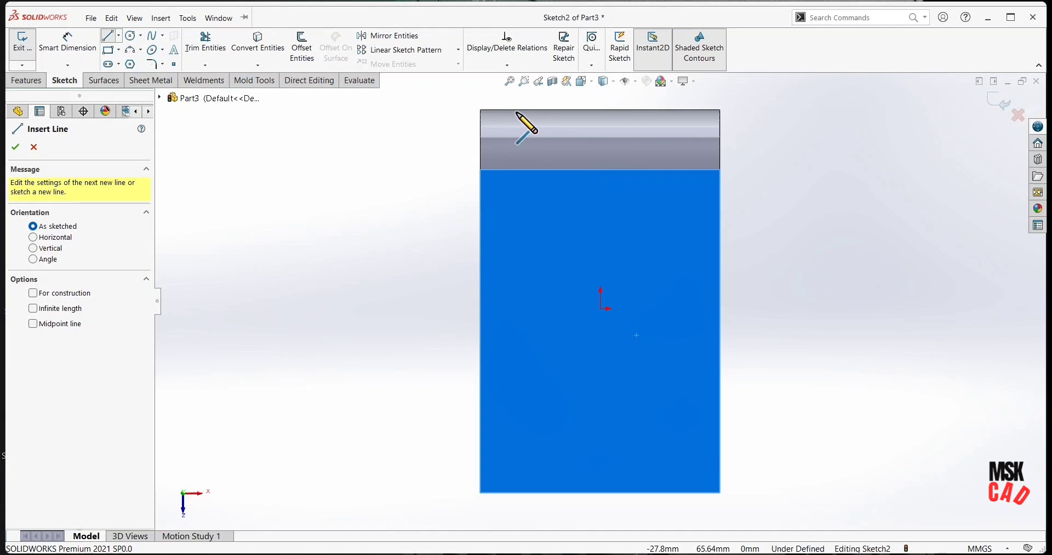
pyautogui.click(509, 111)
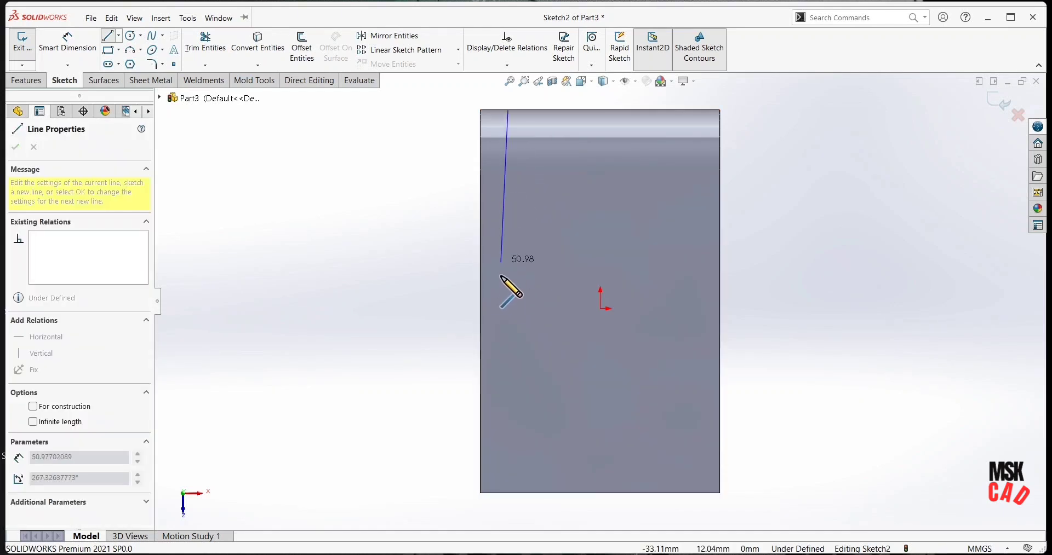
pyautogui.click(508, 356)
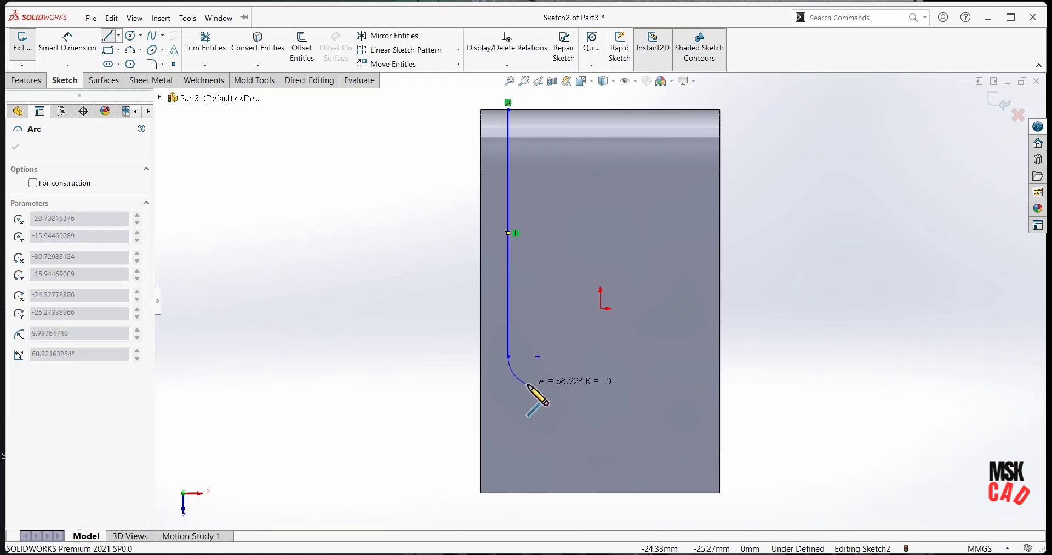
pyautogui.click(527, 384)
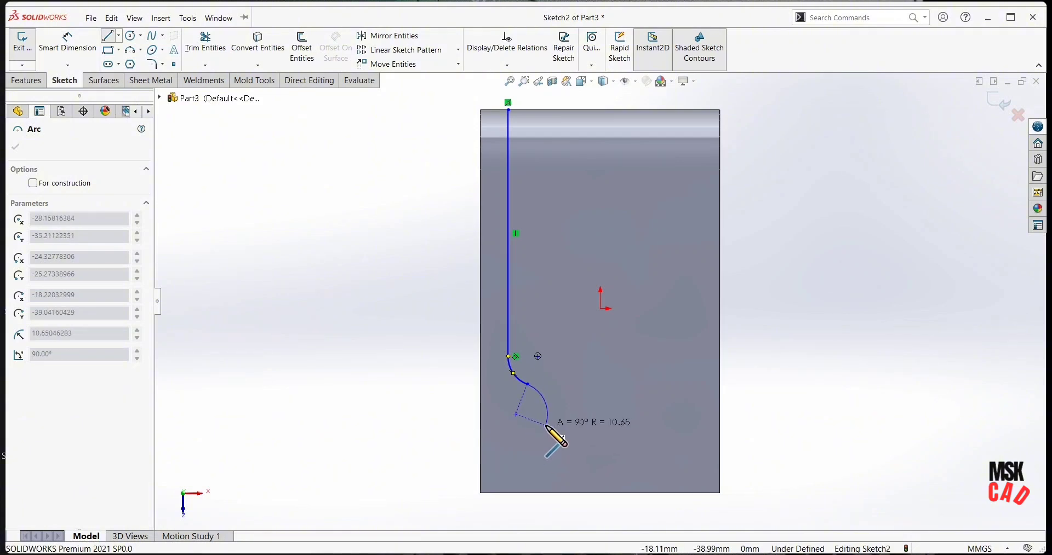
pyautogui.click(546, 425)
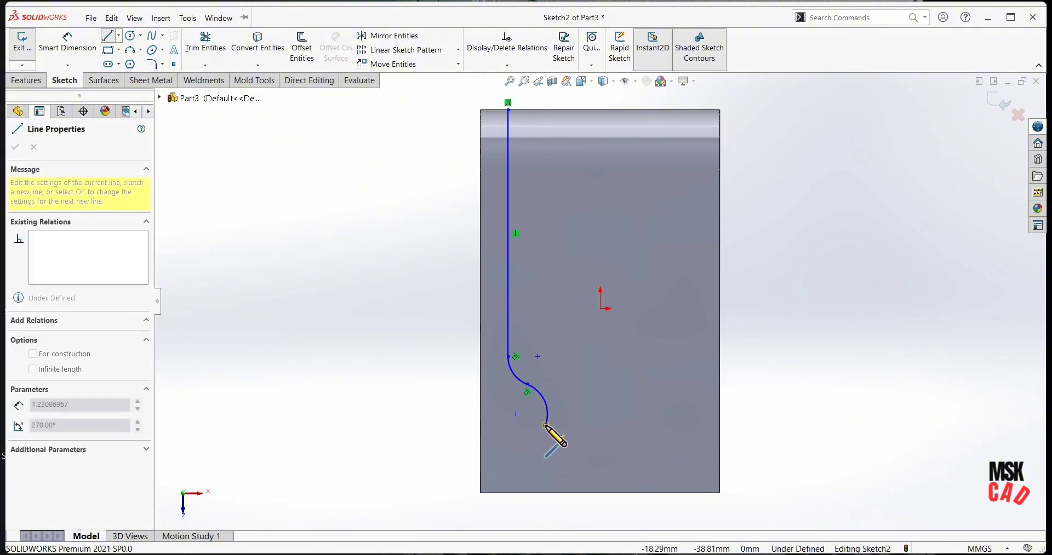
pyautogui.click(571, 462)
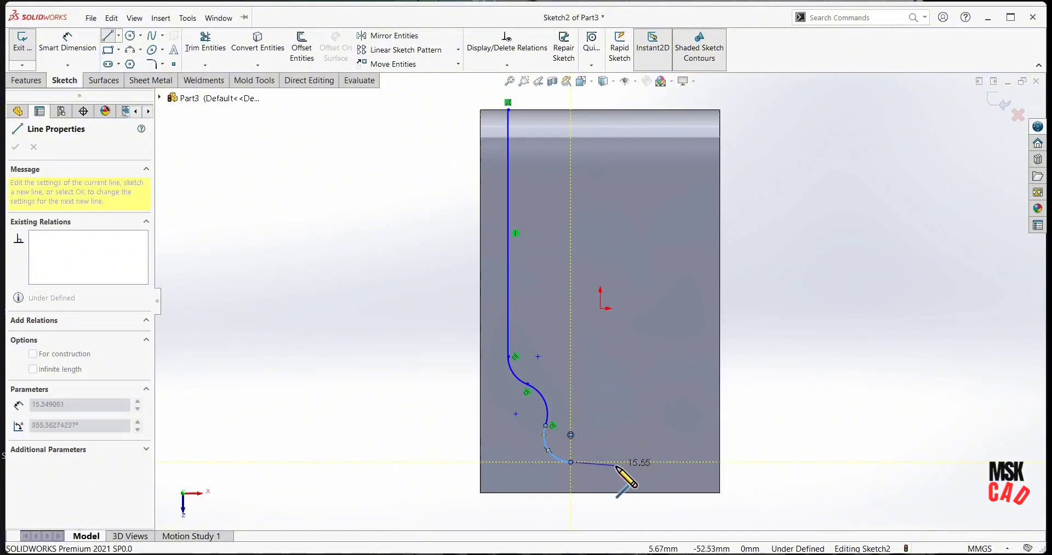
pyautogui.click(601, 463)
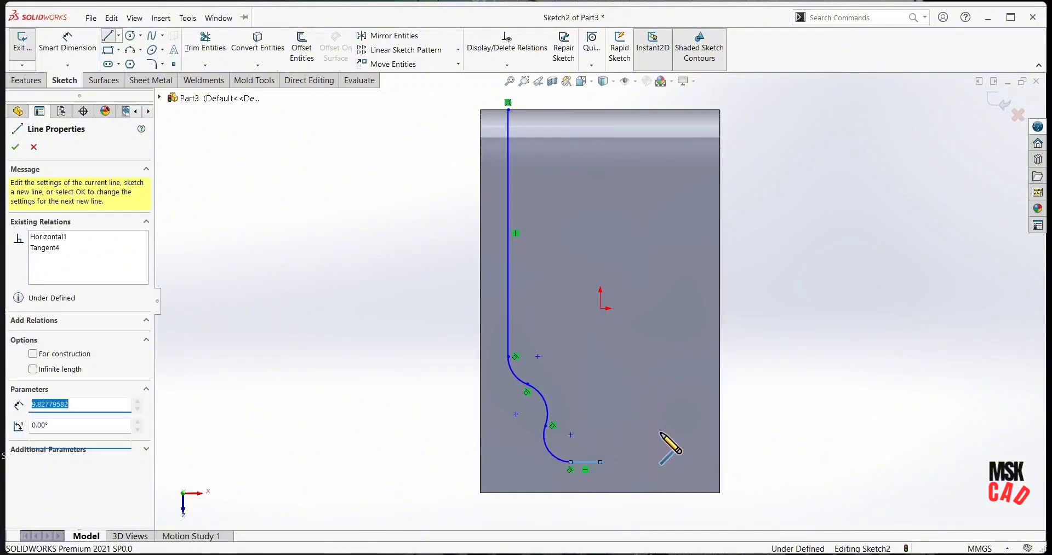
pyautogui.rightClick(662, 352)
pyautogui.click(693, 359)
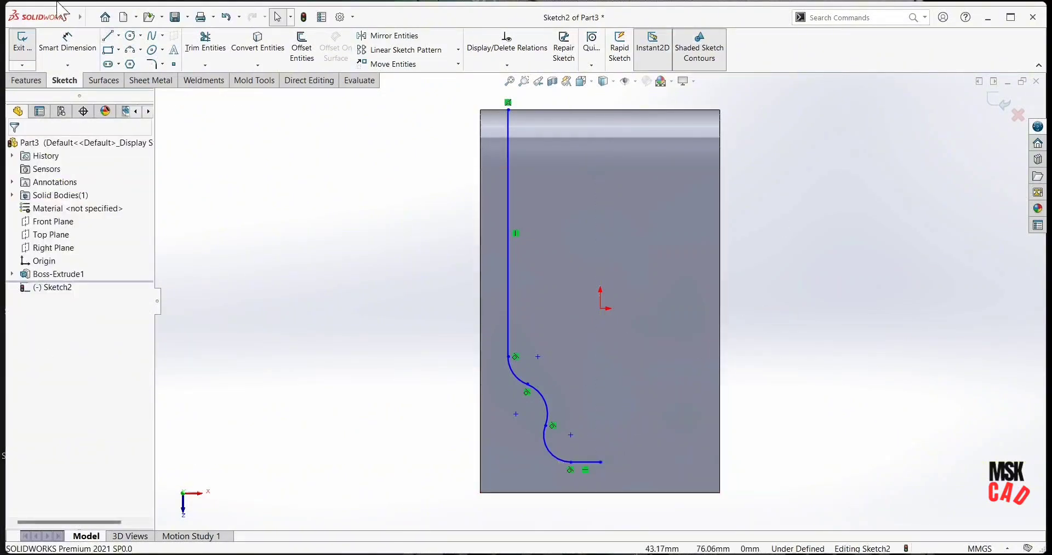
# Draw a vertical centerline about 142 mm long through the origin, extending past the body's upper and lower edges.
pyautogui.click(118, 36)
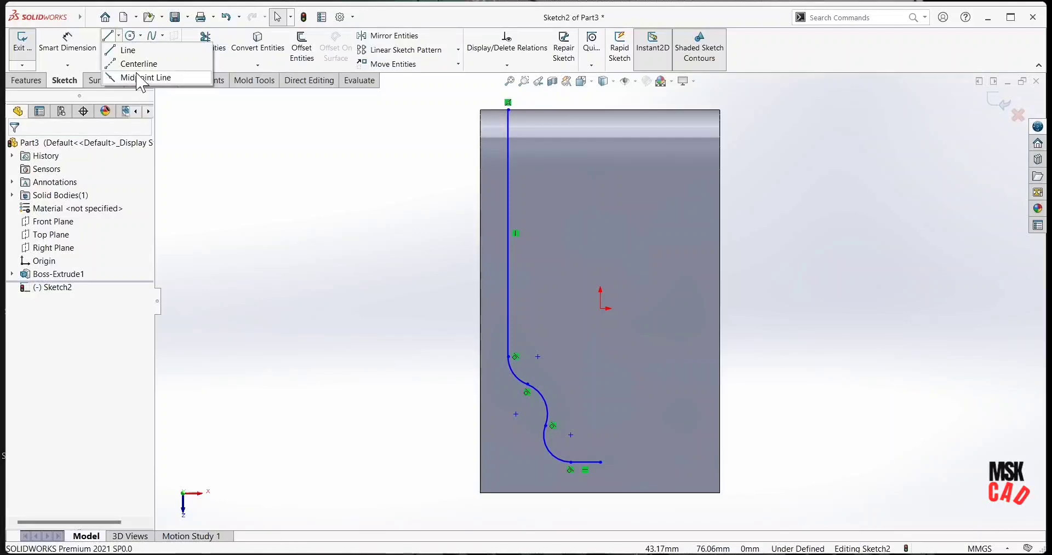
pyautogui.click(138, 65)
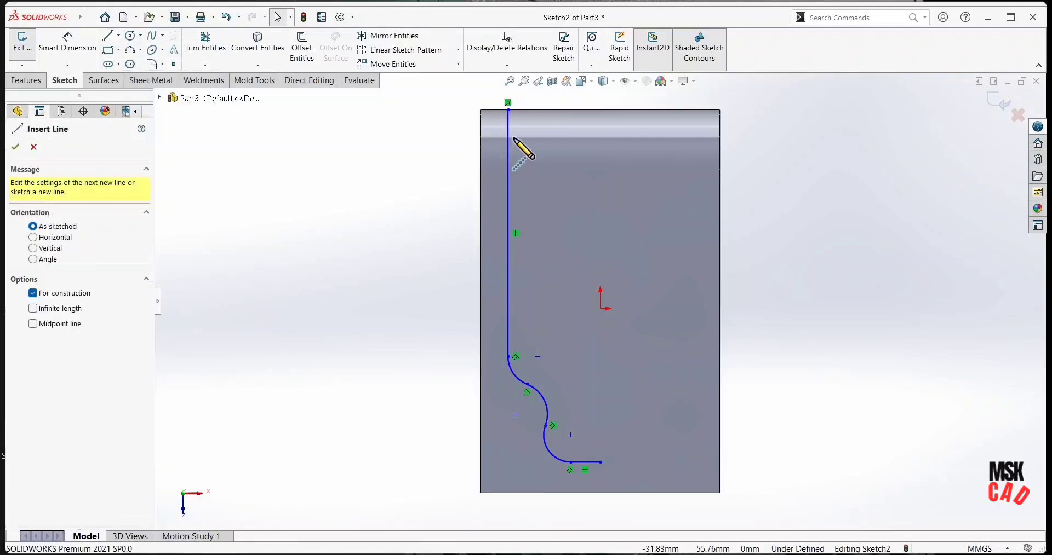
pyautogui.click(601, 97)
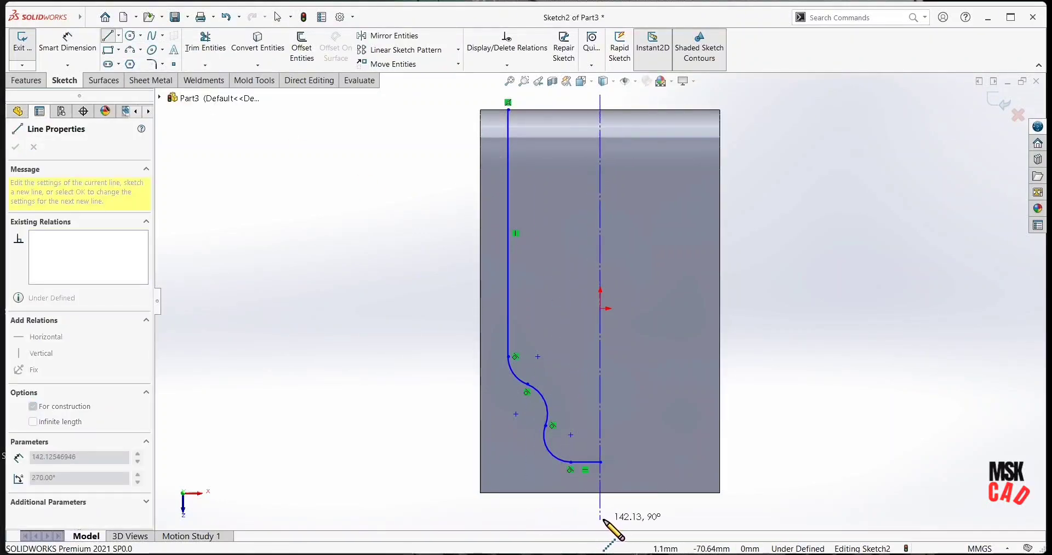
pyautogui.click(600, 519)
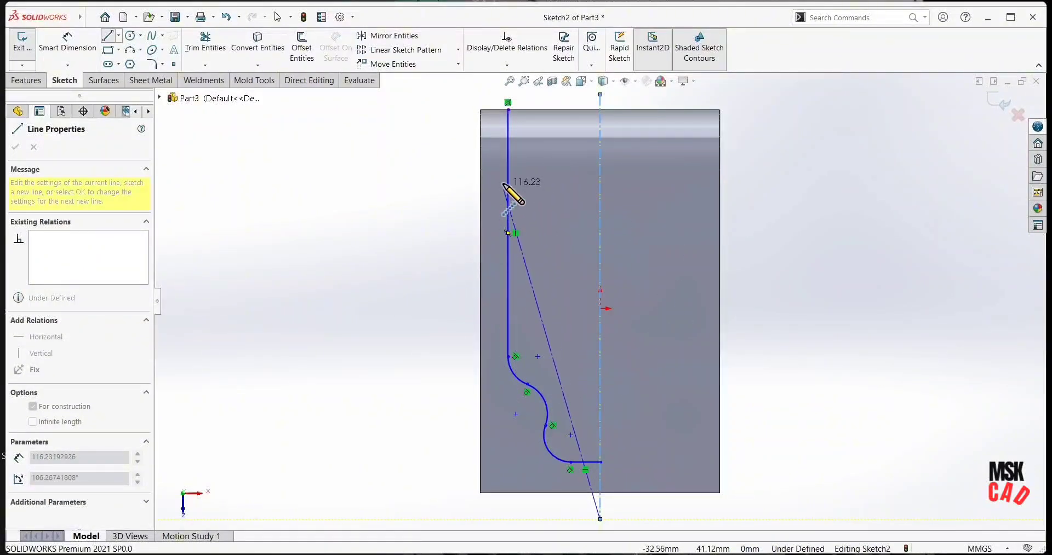
pyautogui.rightClick(233, 250)
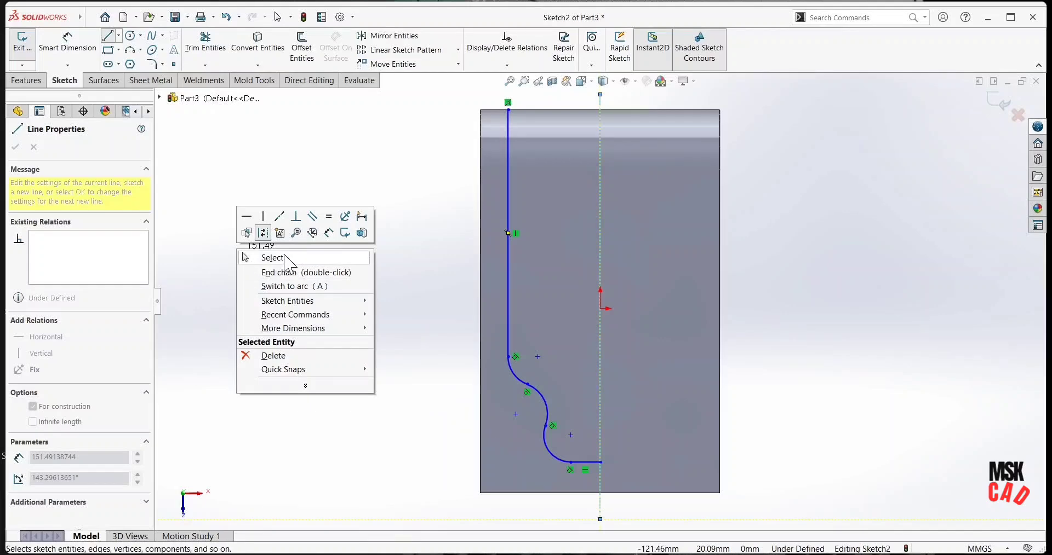
pyautogui.click(256, 262)
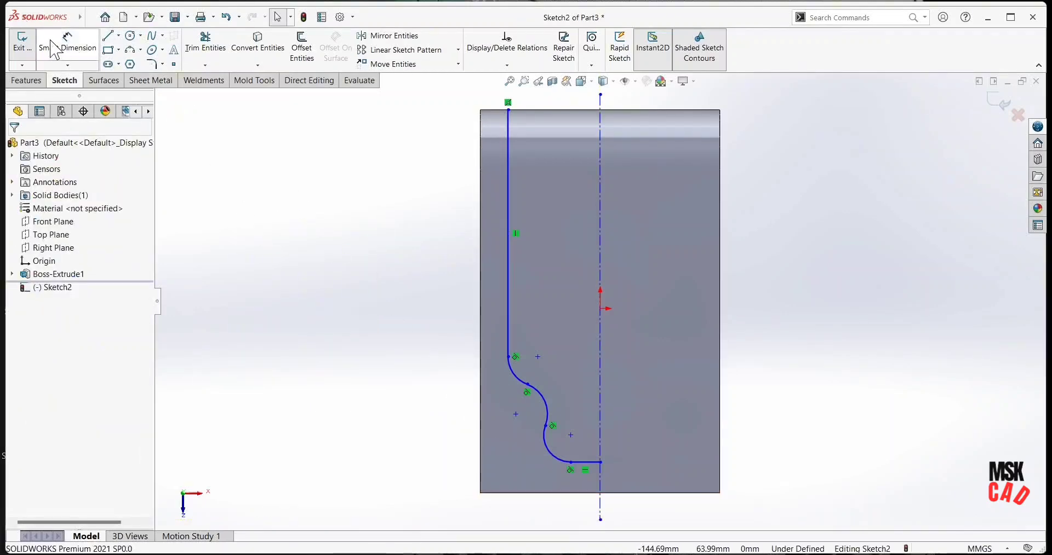
# Dimension the long vertical slot line at 8 mm from the body's left edge.
pyautogui.click(67, 42)
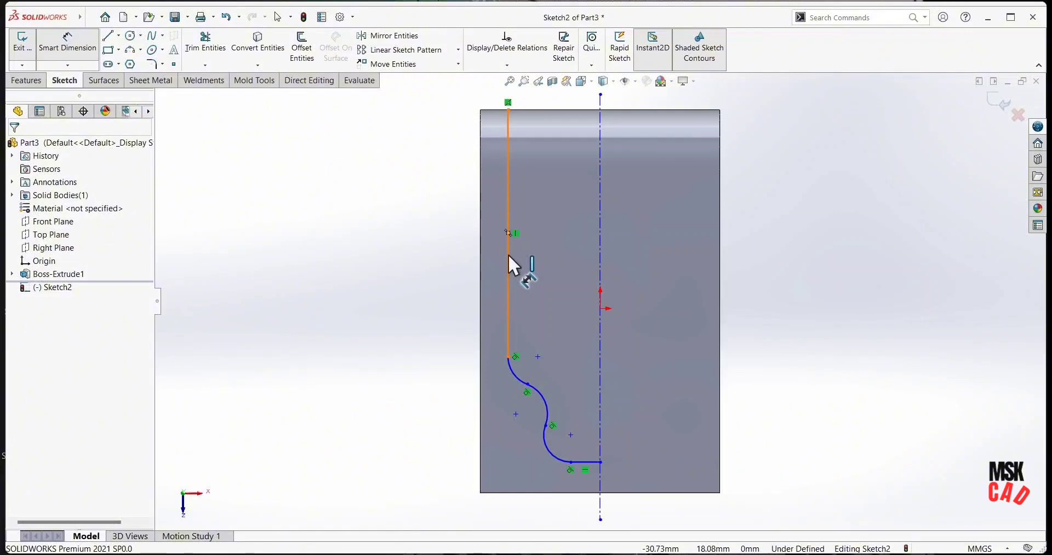
pyautogui.click(508, 254)
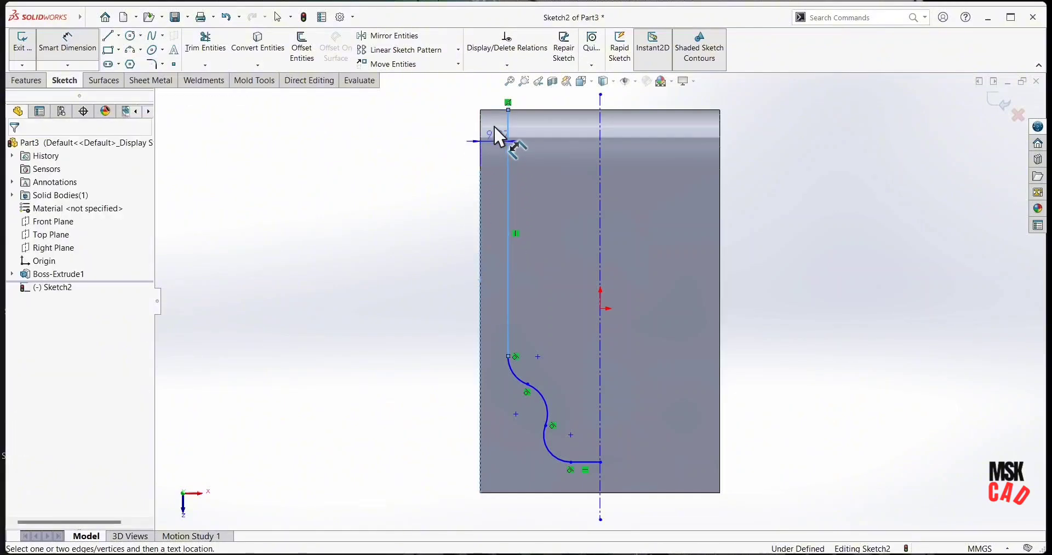
pyautogui.click(494, 93)
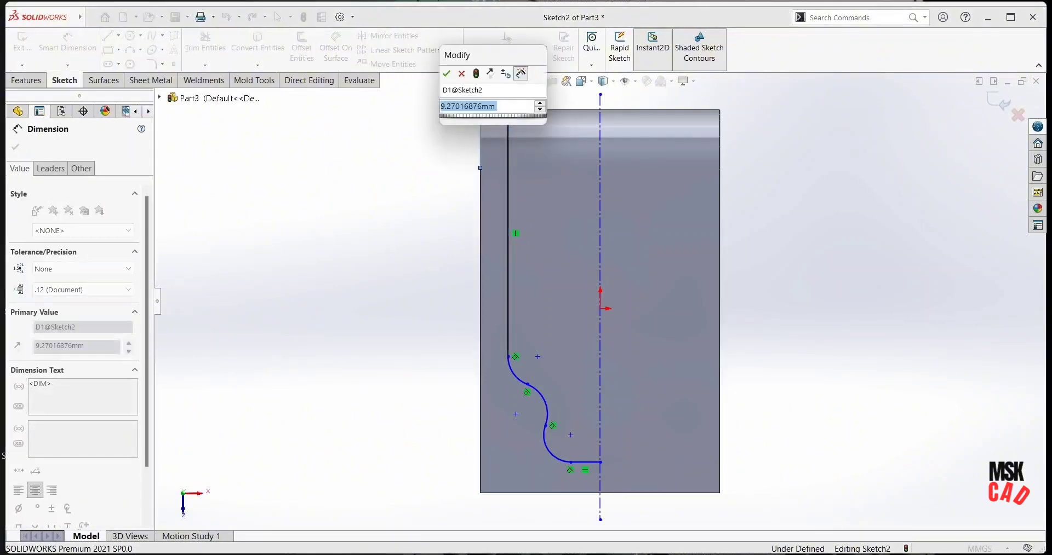
pyautogui.write('8')
pyautogui.press('Return')
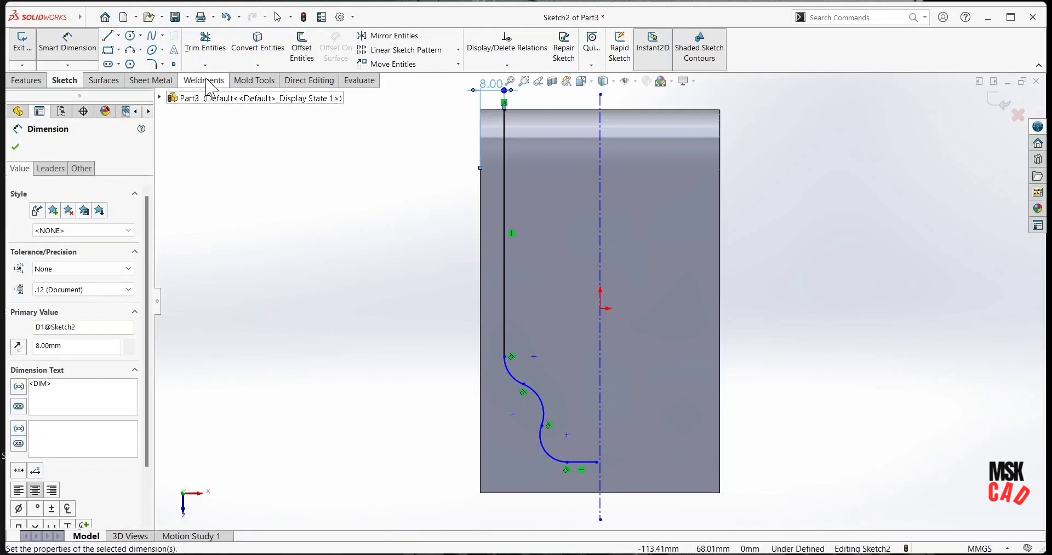
# Draw a 32 mm horizontal line along the upper edge from the vertical slot line's upper end to the centerline.
pyautogui.press('l')
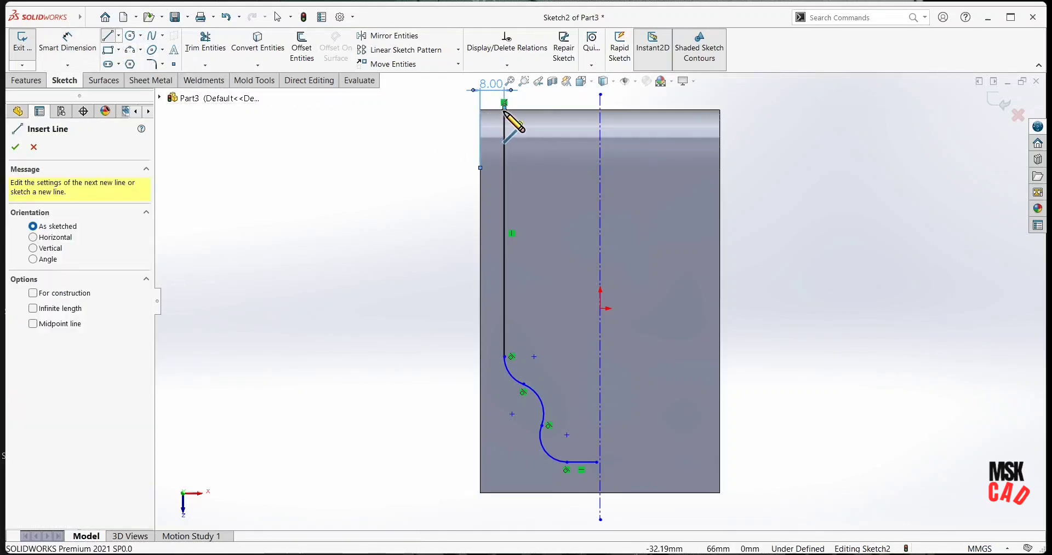
pyautogui.click(504, 110)
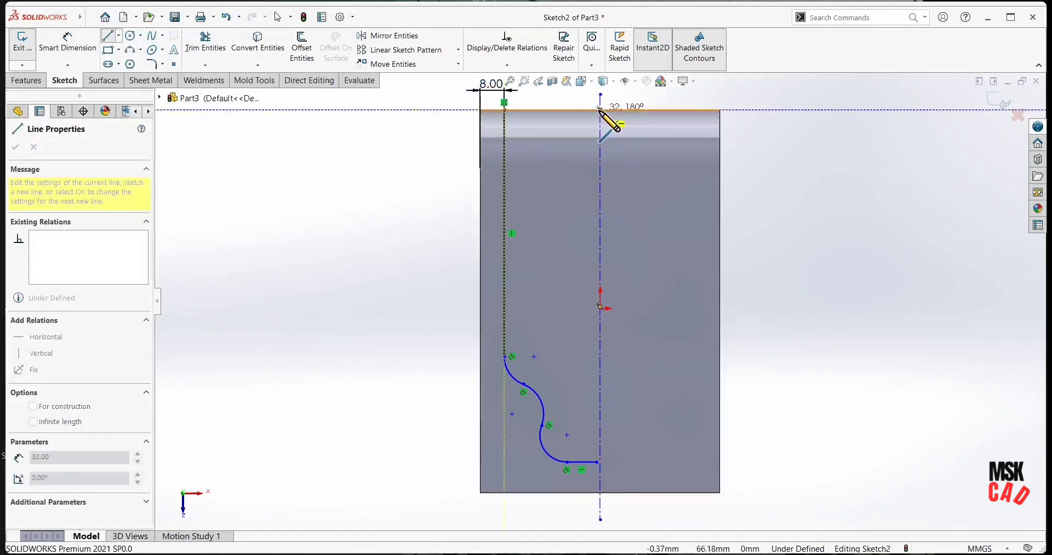
pyautogui.click(600, 109)
pyautogui.rightClick(850, 235)
pyautogui.click(863, 242)
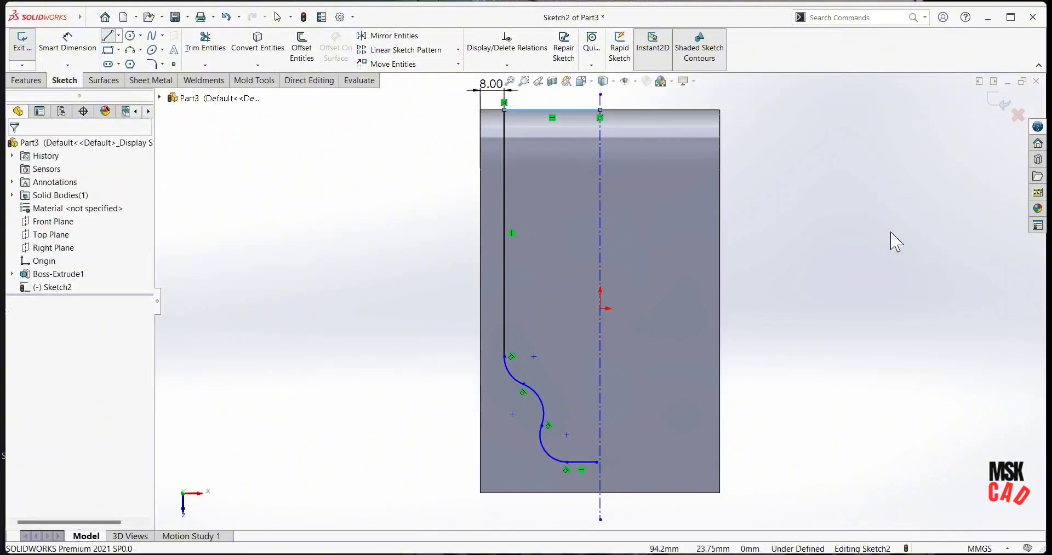
# Dimension the slot's short horizontal bottom line at 8 mm from the body's lower edge.
pyautogui.click(67, 44)
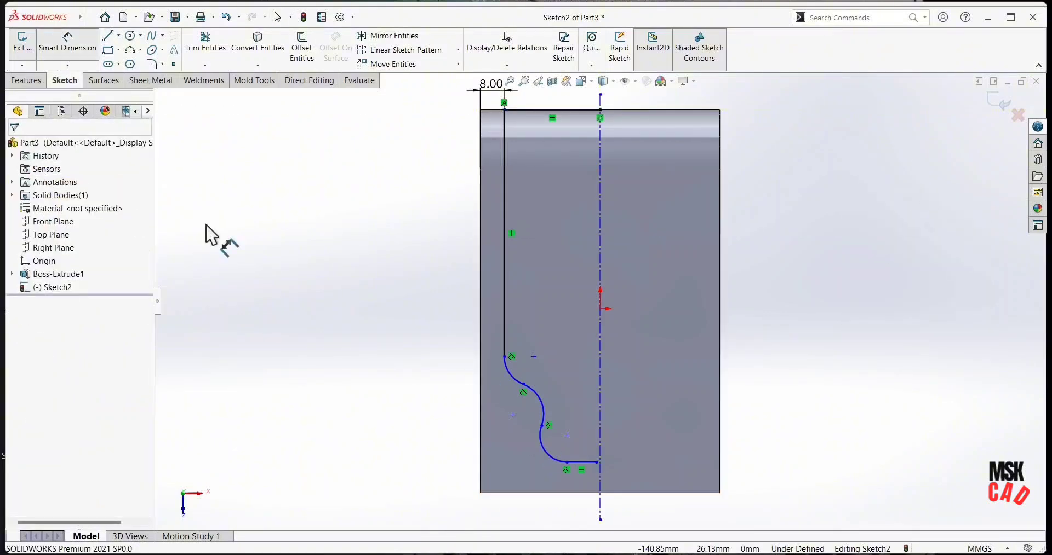
pyautogui.click(580, 463)
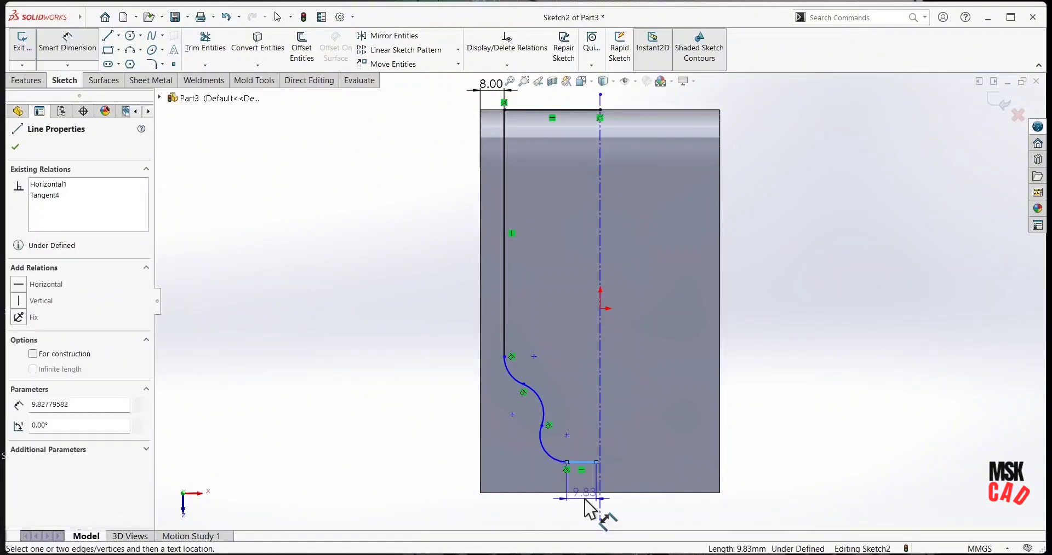
pyautogui.click(585, 493)
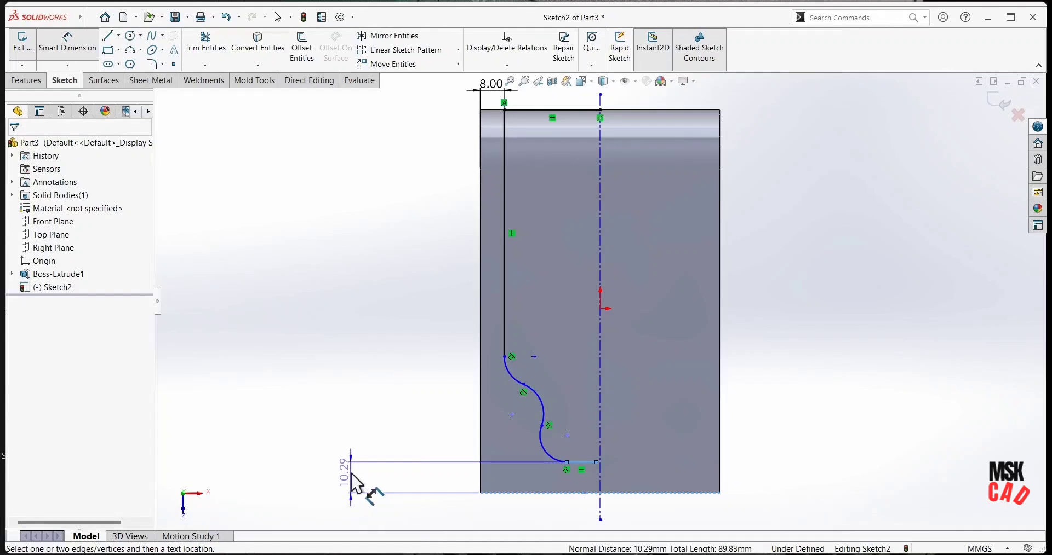
pyautogui.click(352, 482)
pyautogui.write('8')
pyautogui.press('Return')
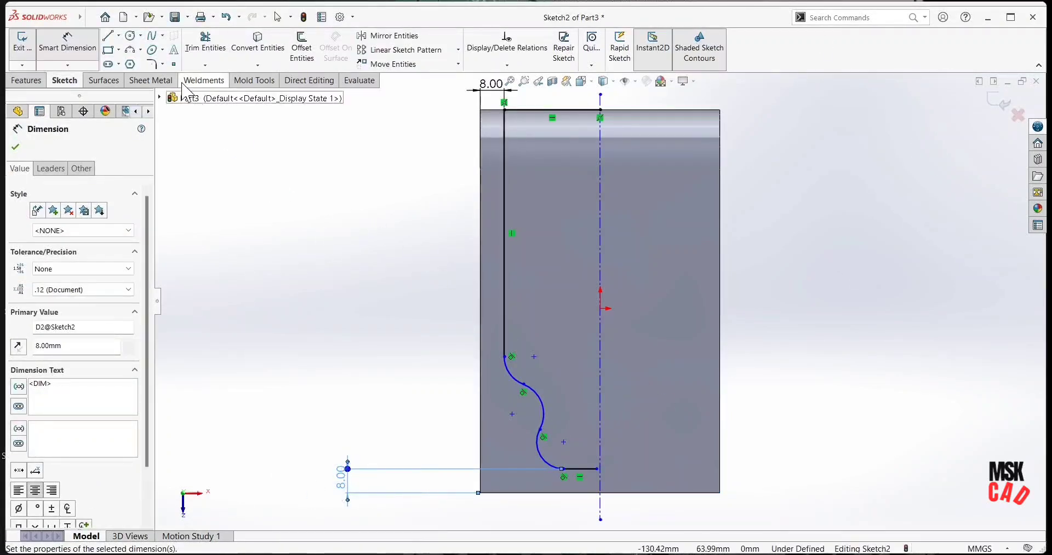
# Sketch a circle centred on the middle arc's centre point and set its diameter to 8 mm.
pyautogui.click(130, 35)
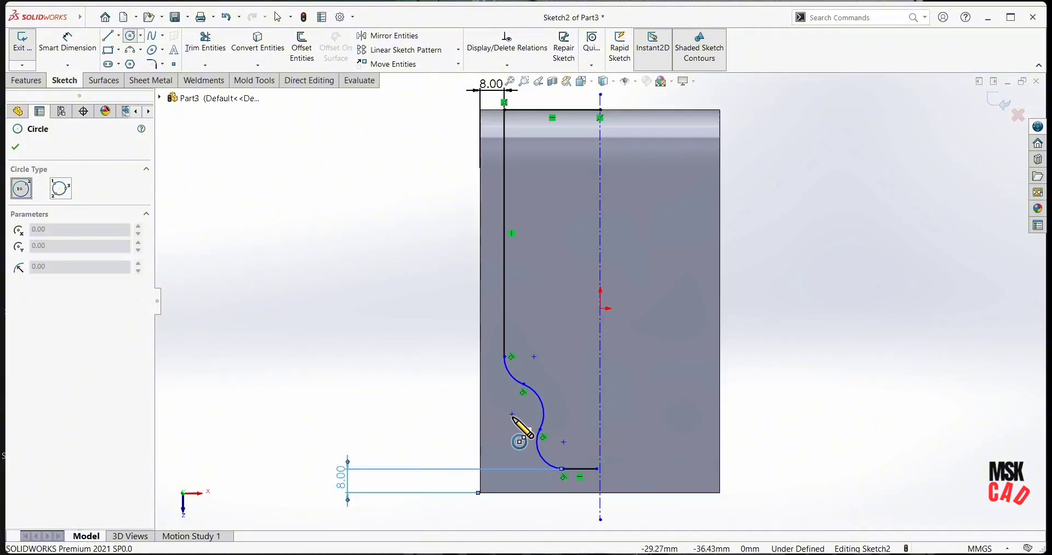
pyautogui.click(512, 415)
pyautogui.click(524, 425)
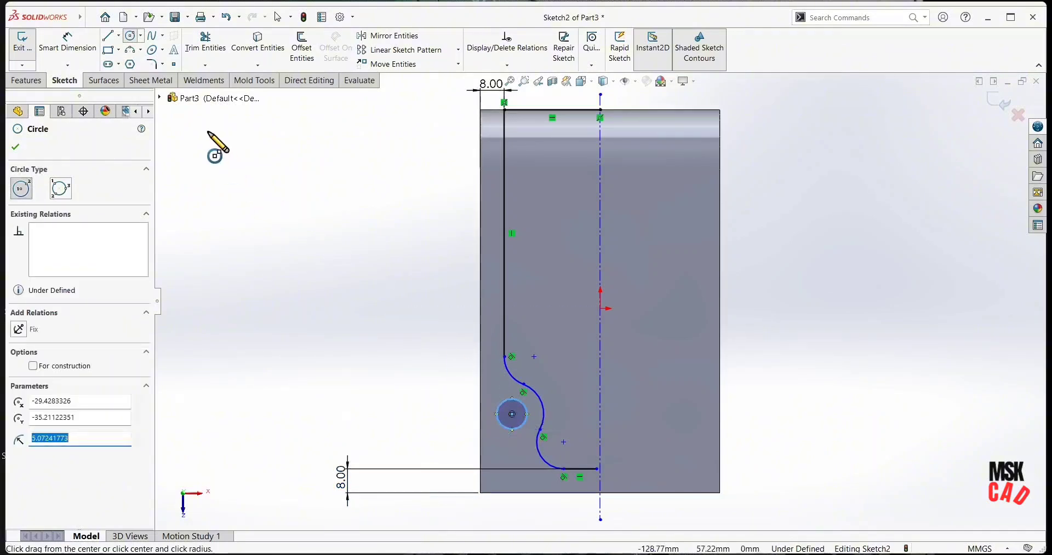
pyautogui.click(76, 51)
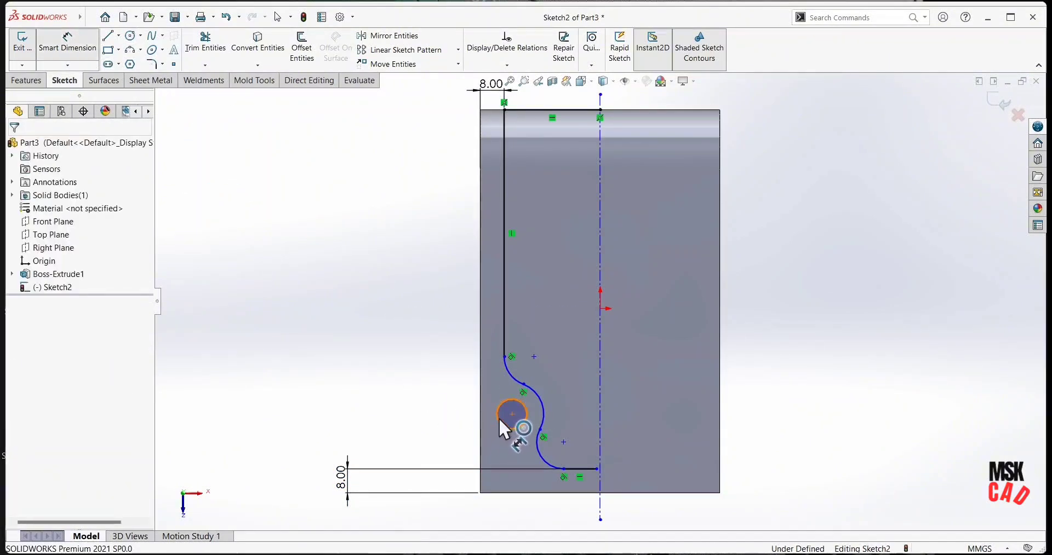
pyautogui.click(497, 420)
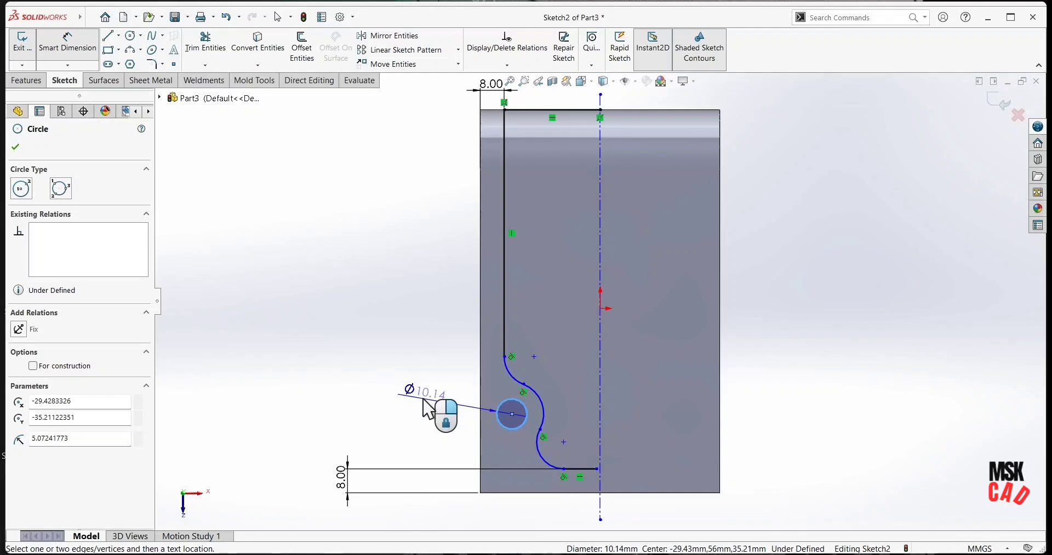
pyautogui.click(428, 408)
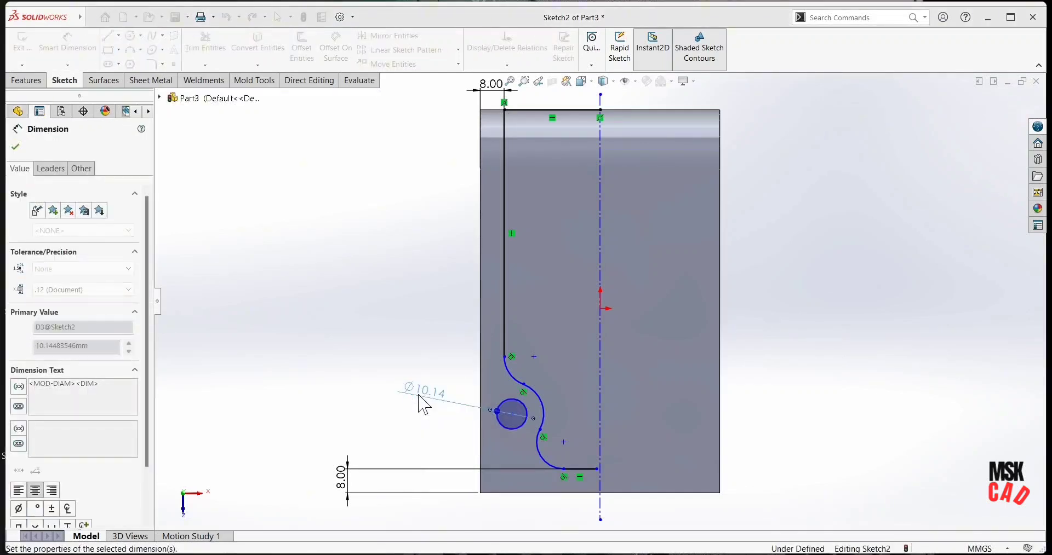
pyautogui.write('8')
pyautogui.press('Return')
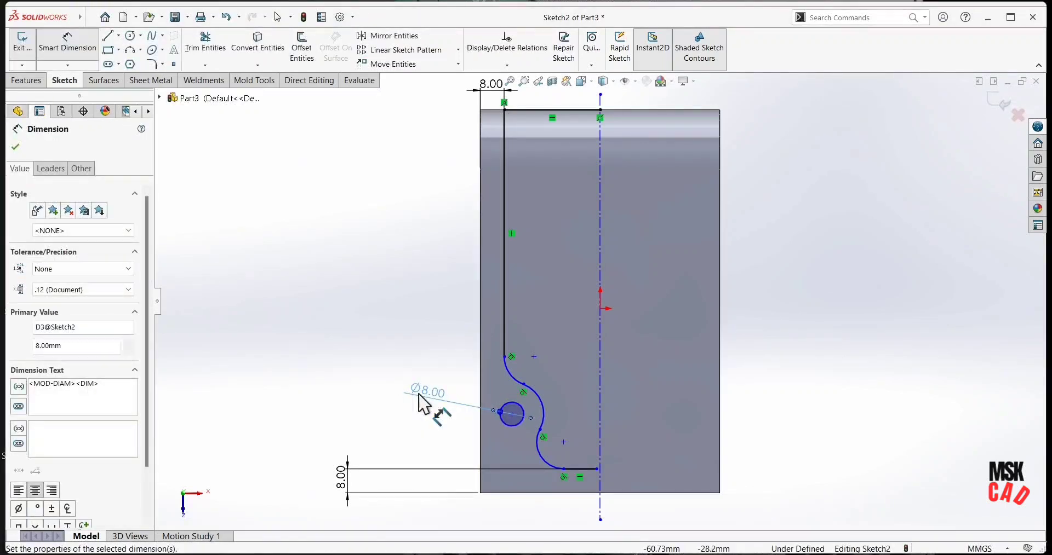
# Dimension the circle's centre at 16 mm from the body's lower edge.
pyautogui.click(511, 413)
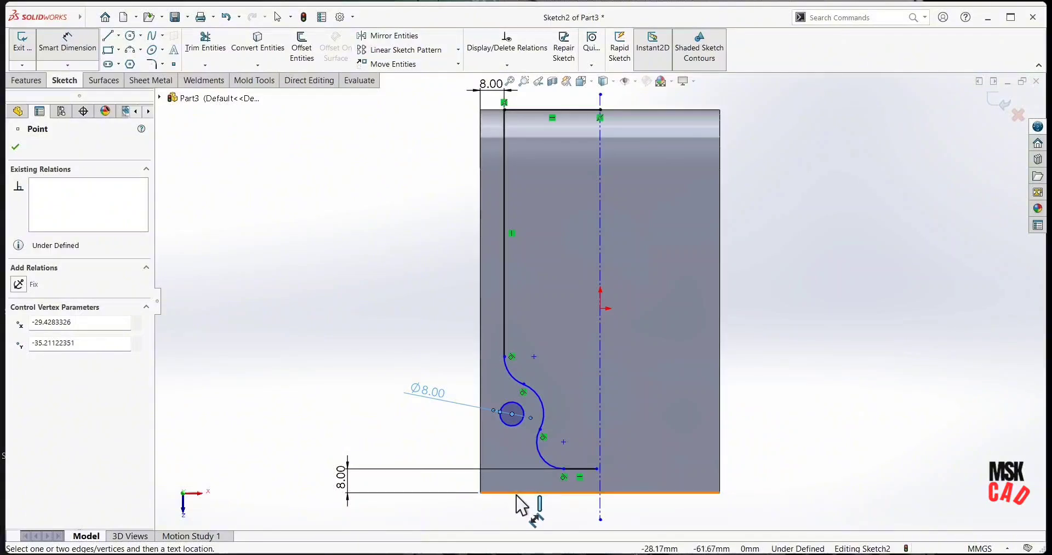
pyautogui.click(516, 495)
pyautogui.click(458, 471)
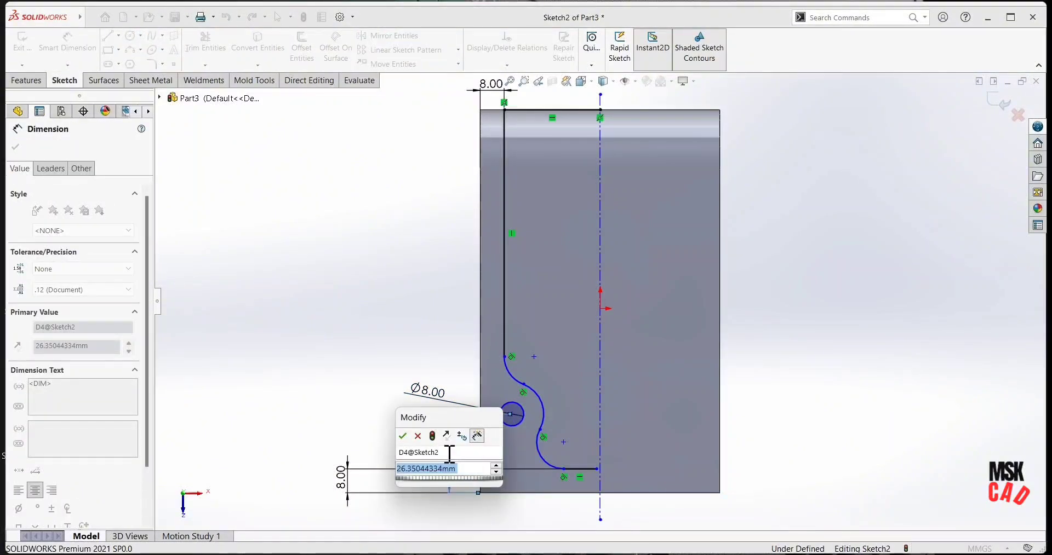
pyautogui.write('16')
pyautogui.press('Return')
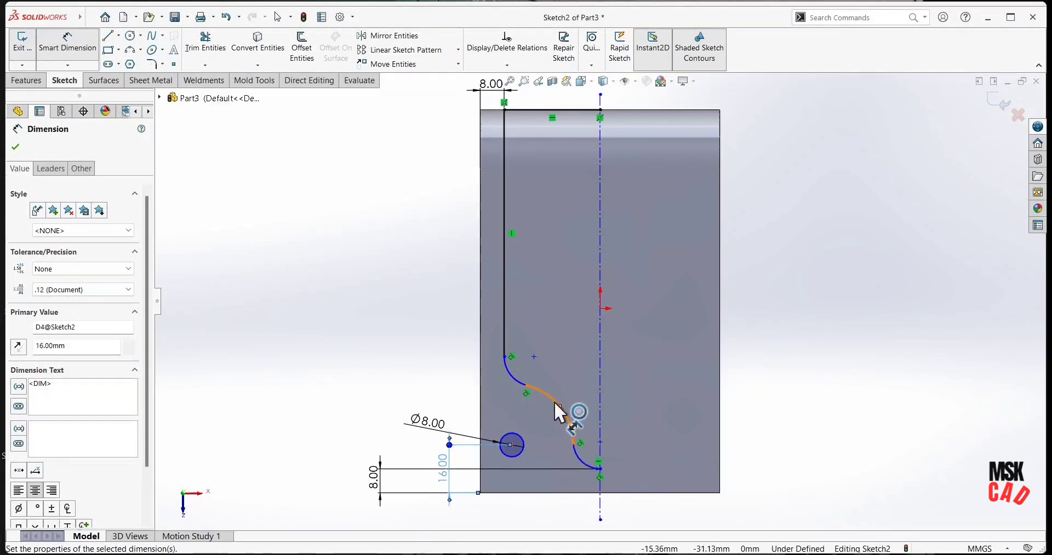
# Dimension the slot profile's upper, middle and lower arcs with a radius of 8 mm each.
pyautogui.click(508, 370)
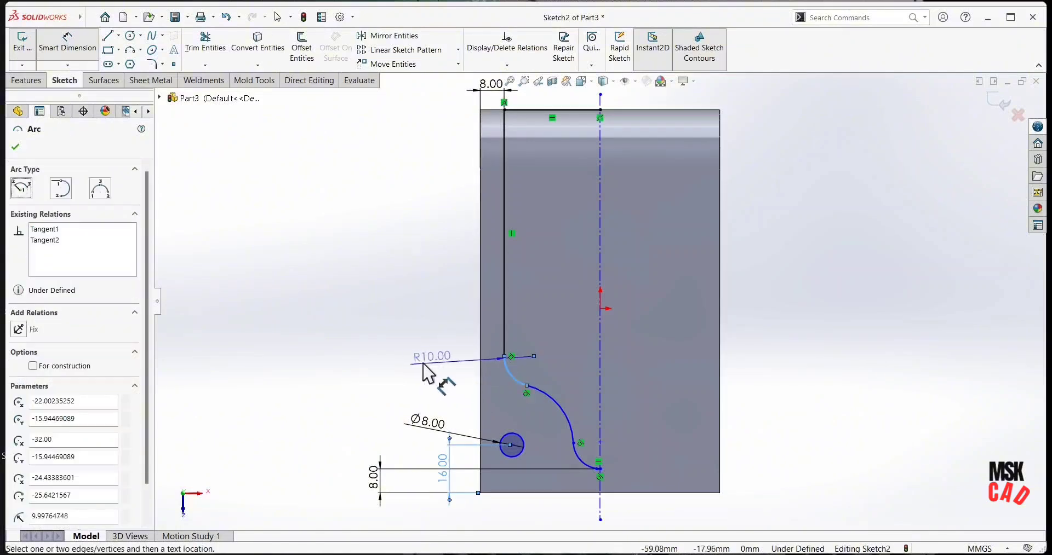
pyautogui.click(423, 374)
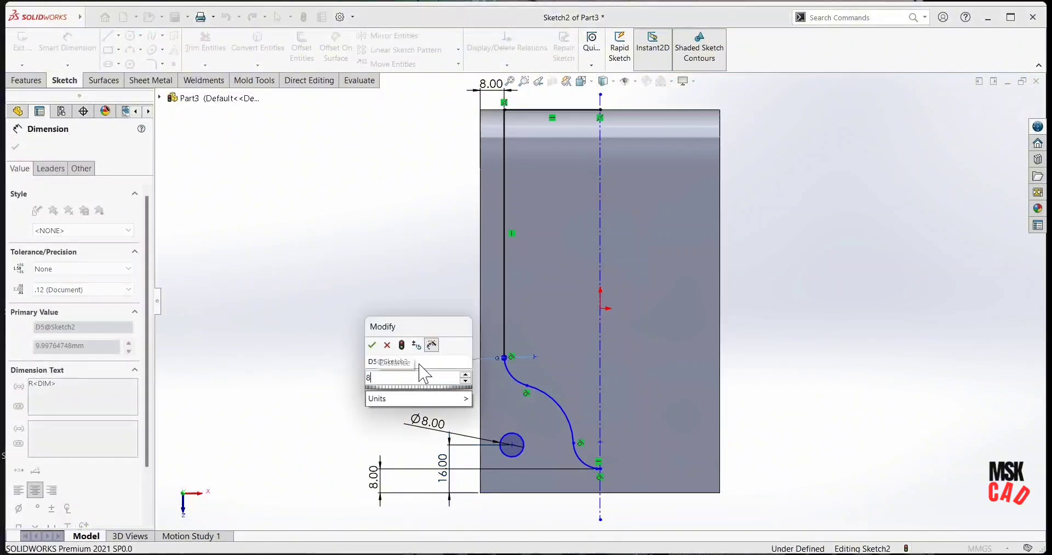
pyautogui.press('Return')
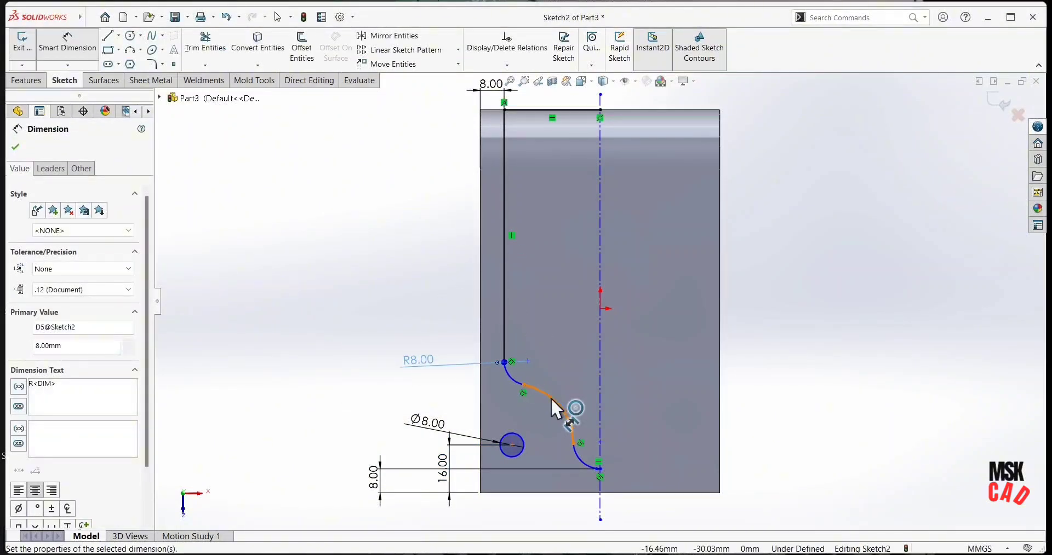
pyautogui.moveTo(559, 405); pyautogui.dragTo(581, 373)
pyautogui.click(577, 359)
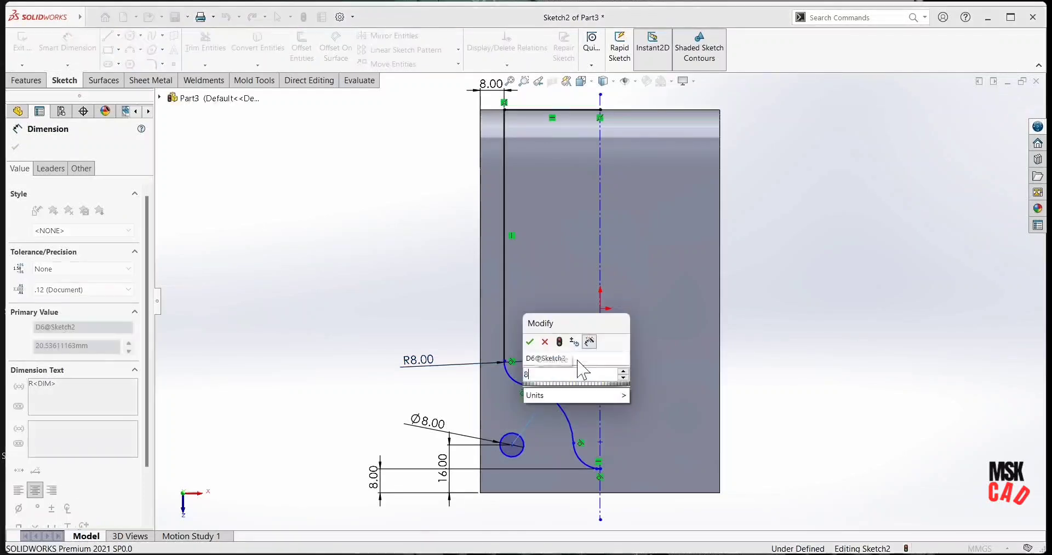
pyautogui.press('Return')
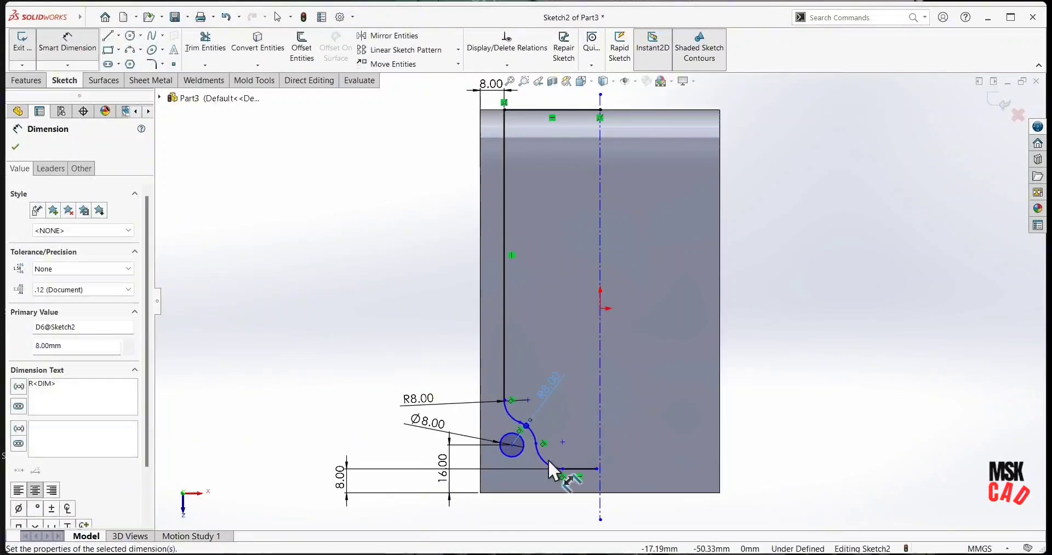
pyautogui.click(544, 463)
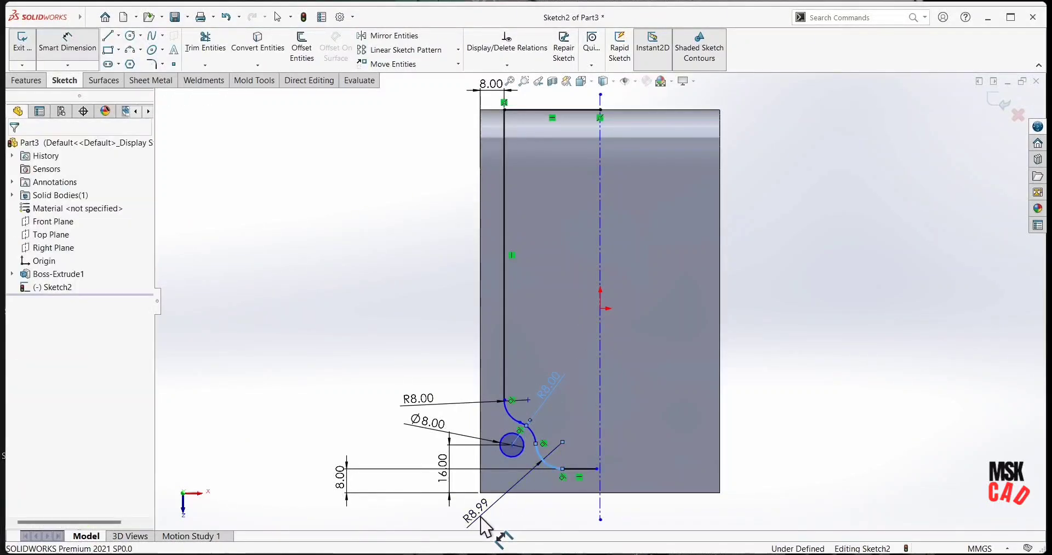
pyautogui.click(481, 517)
pyautogui.write('8')
pyautogui.press('Return')
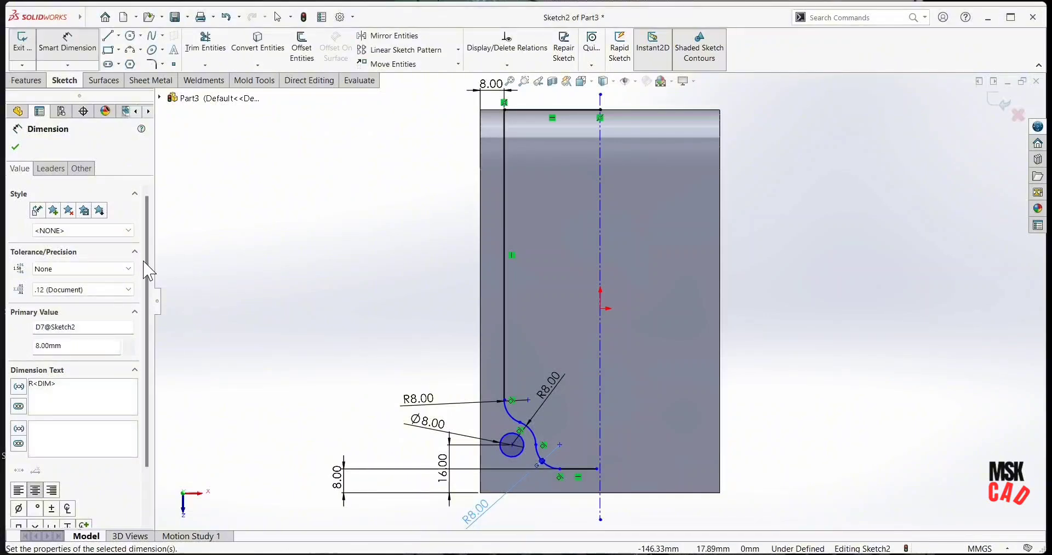
pyautogui.click(15, 147)
pyautogui.press('Escape')
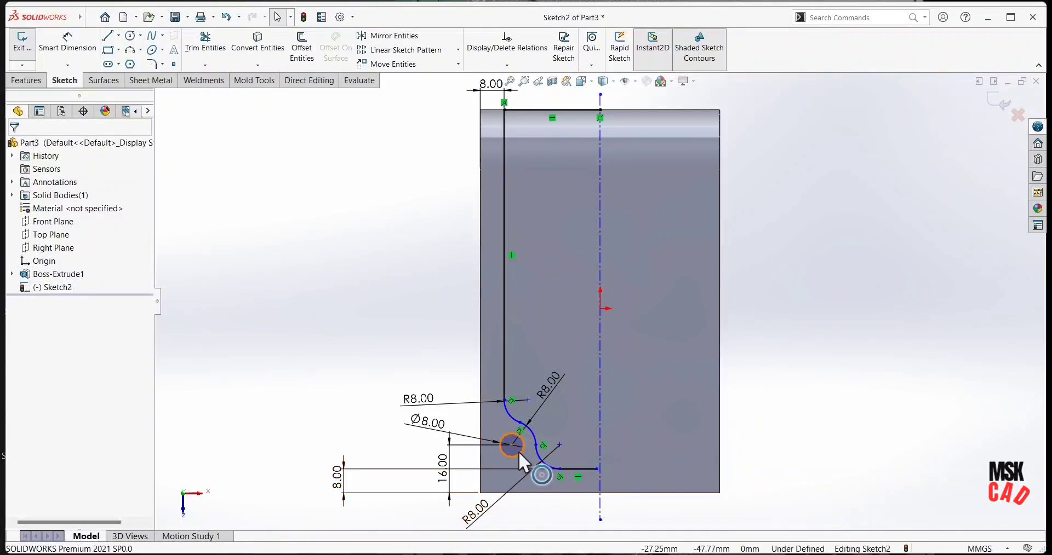
# Dimension the circle's centre at 16 mm from the body's left edge.
pyautogui.click(67, 44)
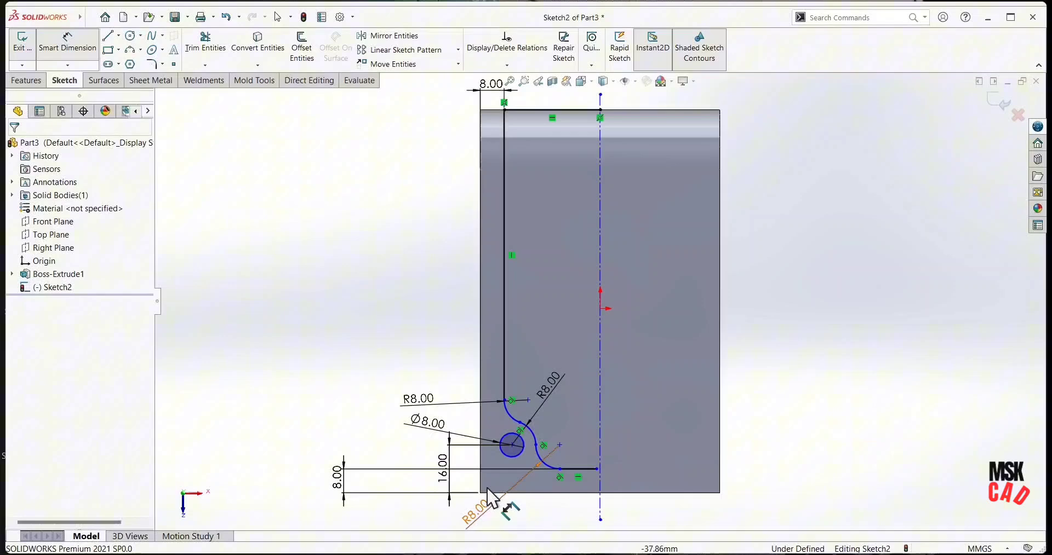
pyautogui.click(512, 445)
pyautogui.click(480, 407)
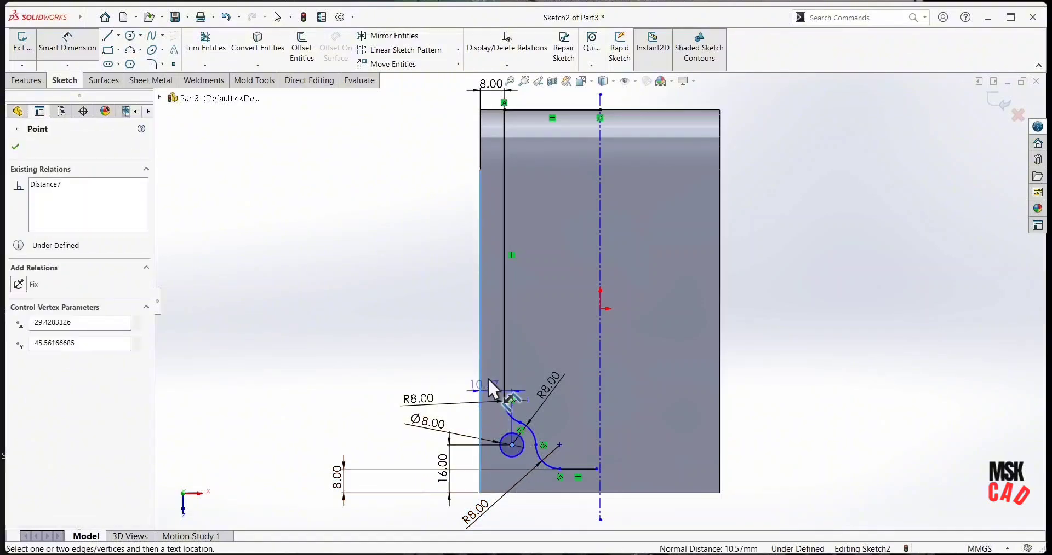
pyautogui.click(491, 328)
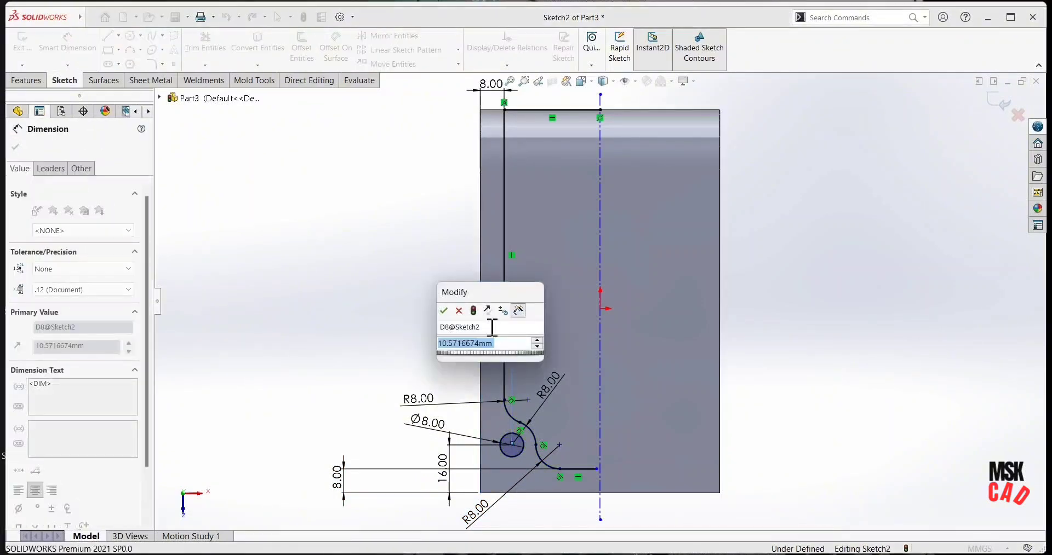
pyautogui.write('16')
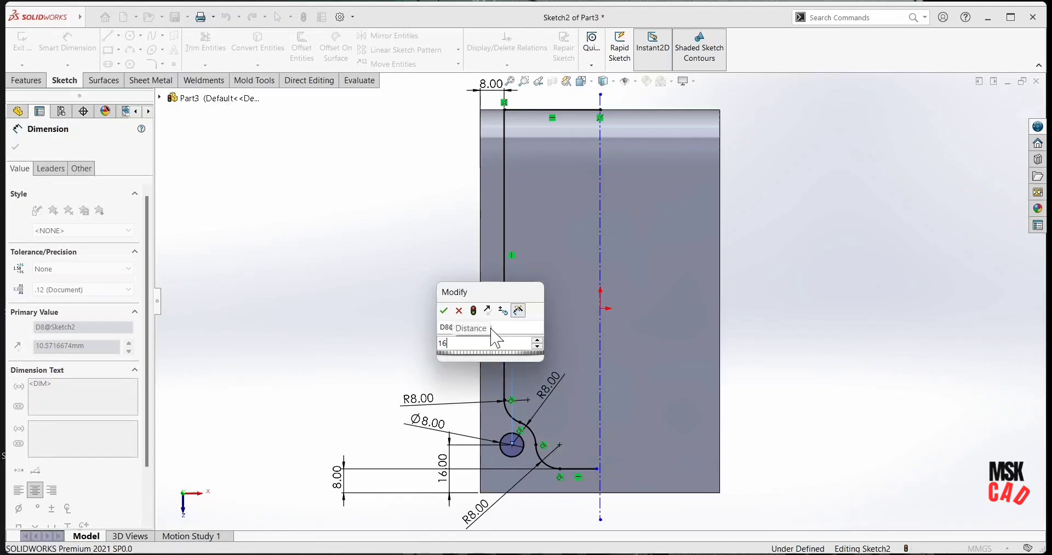
pyautogui.press('Return')
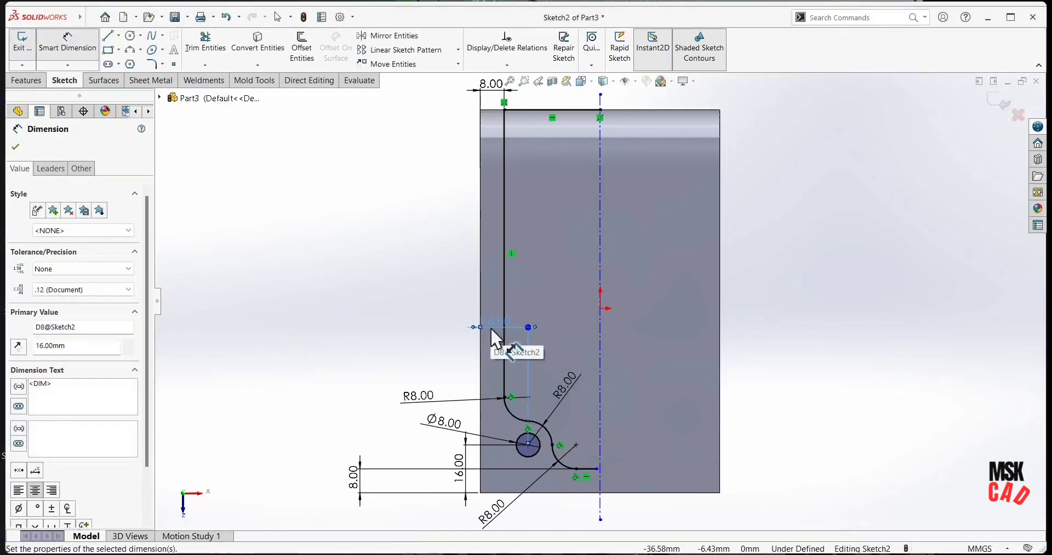
pyautogui.press('Escape')
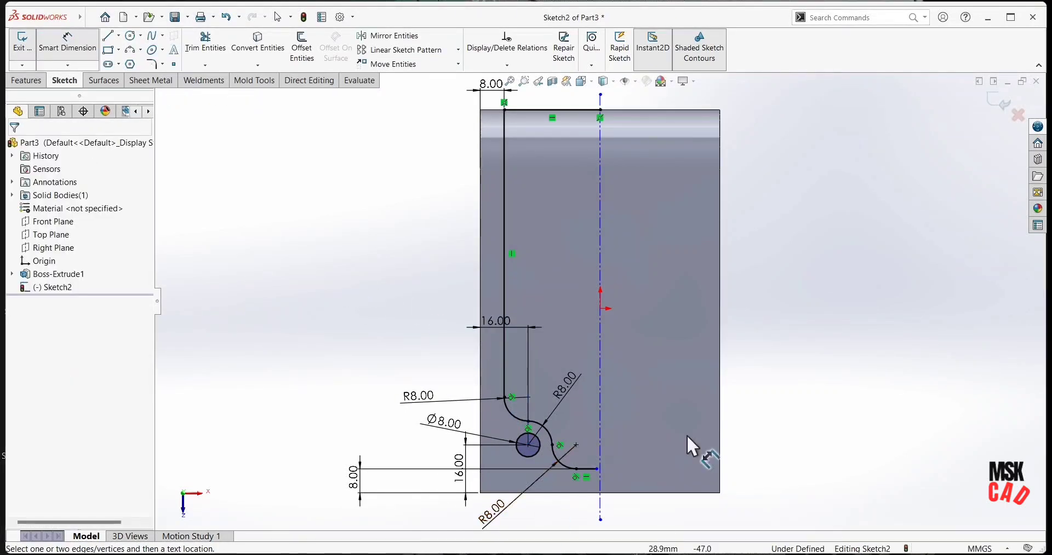
# Mirror the half slot profile, including its upper and lower lines and the 8 mm circle, about the vertical centerline, keeping the originals.
pyautogui.scroll(-2, 602, 497)
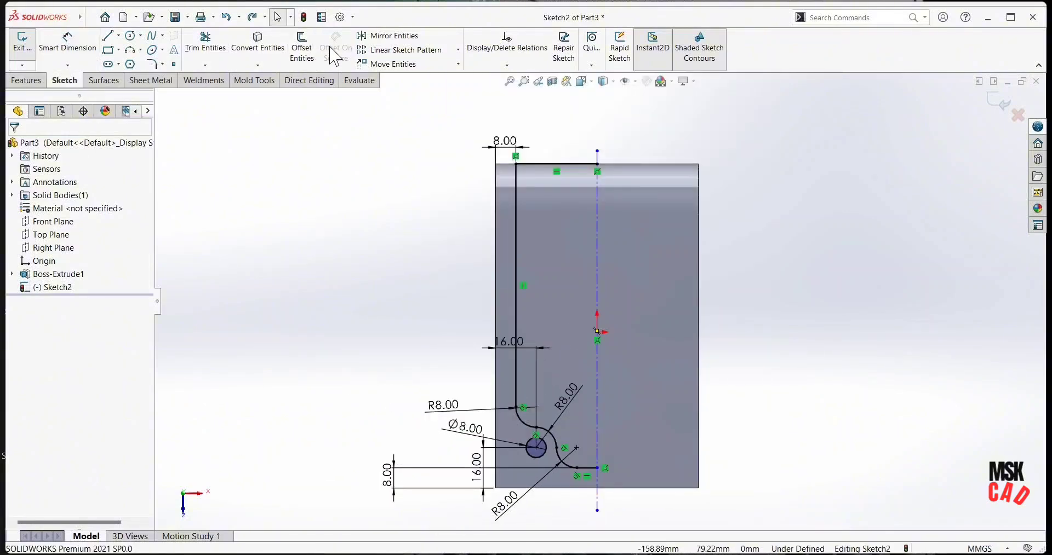
pyautogui.click(386, 36)
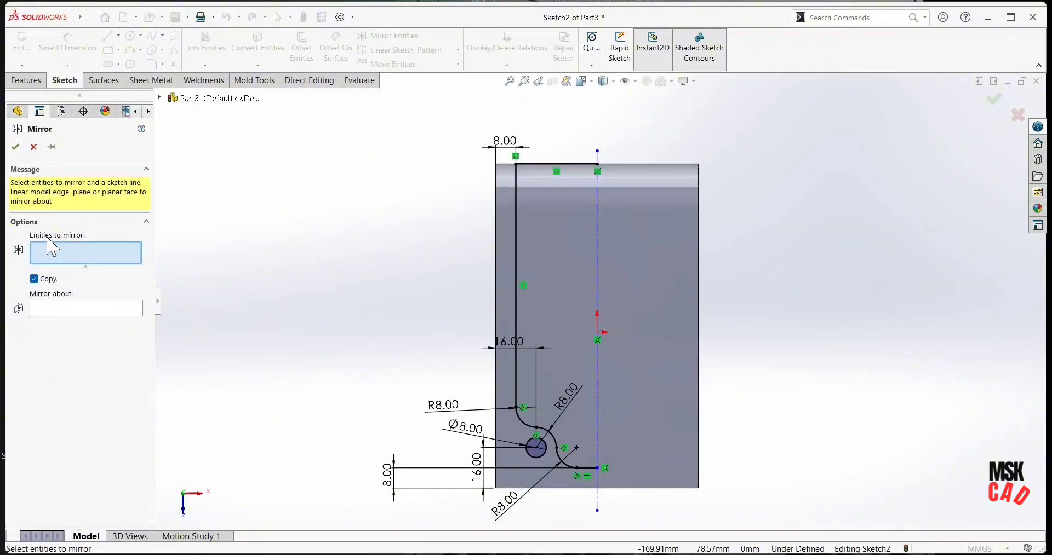
pyautogui.moveTo(387, 147)
pyautogui.mouseDown()
pyautogui.moveTo(599, 528)
pyautogui.moveTo(584, 482)
pyautogui.mouseUp()
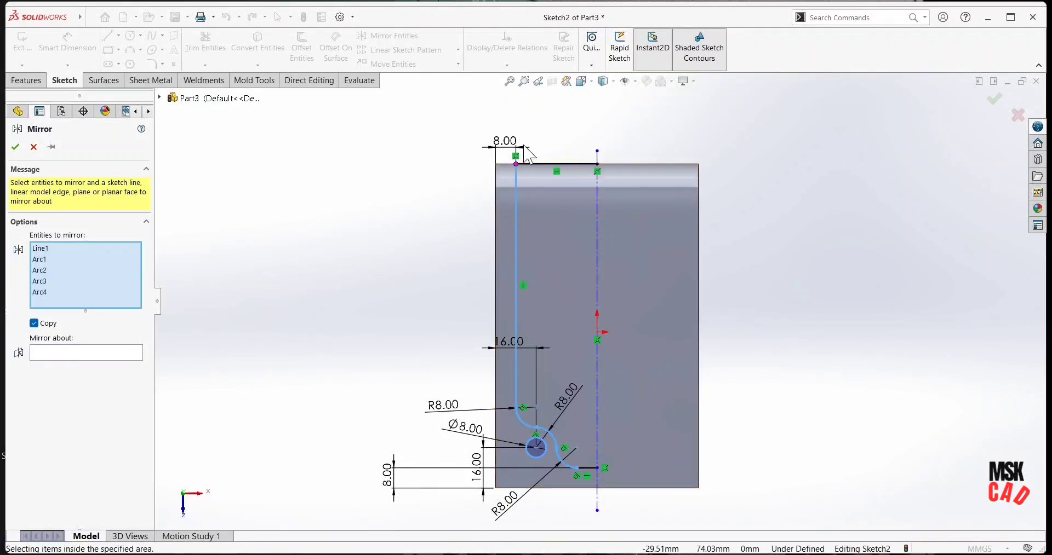
pyautogui.click(550, 164)
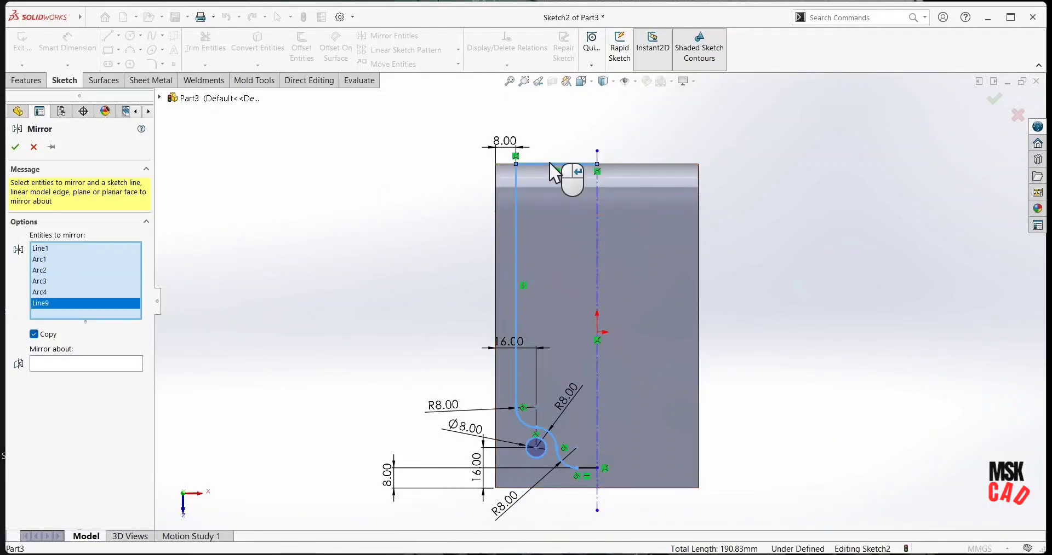
pyautogui.click(588, 469)
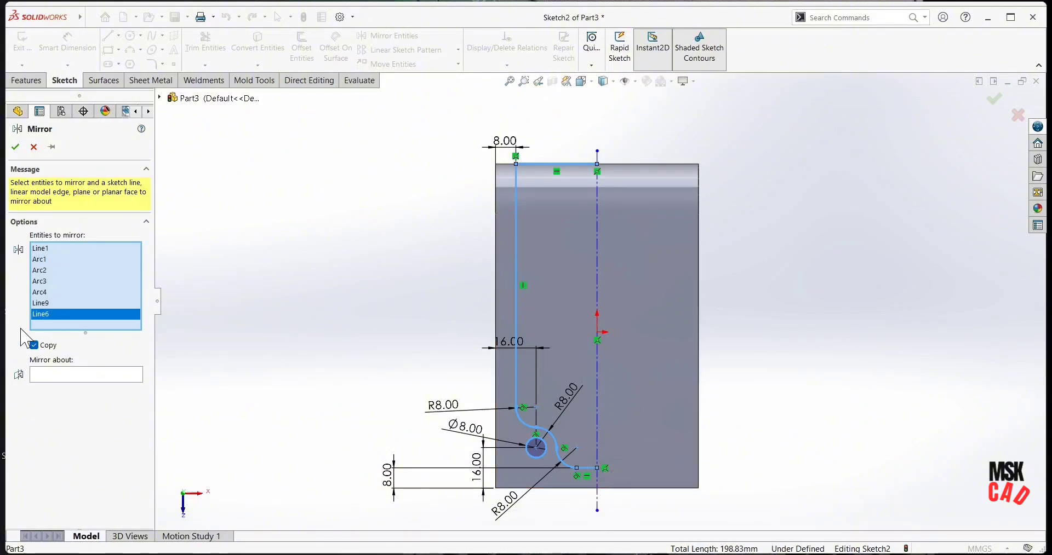
pyautogui.click(71, 376)
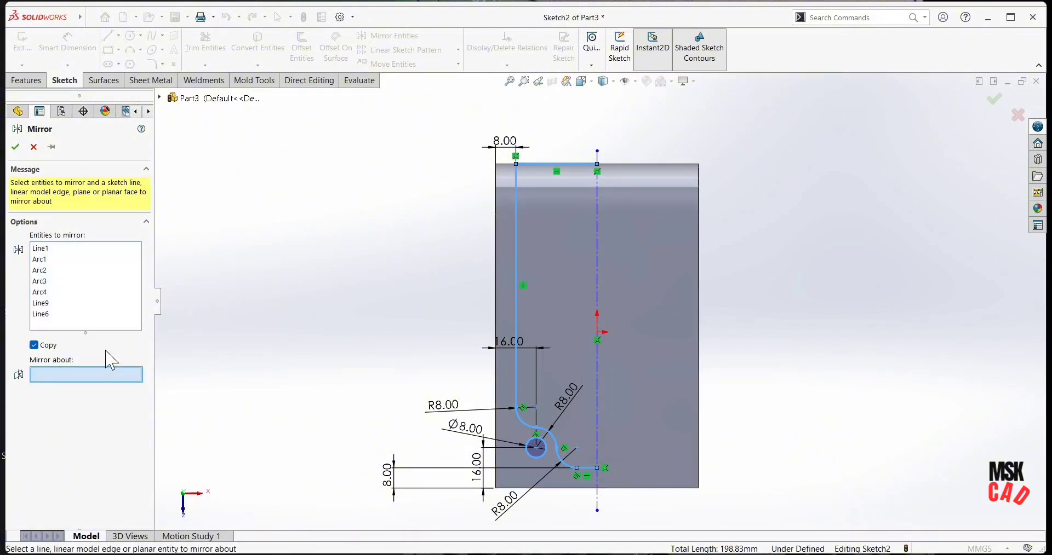
pyautogui.click(597, 253)
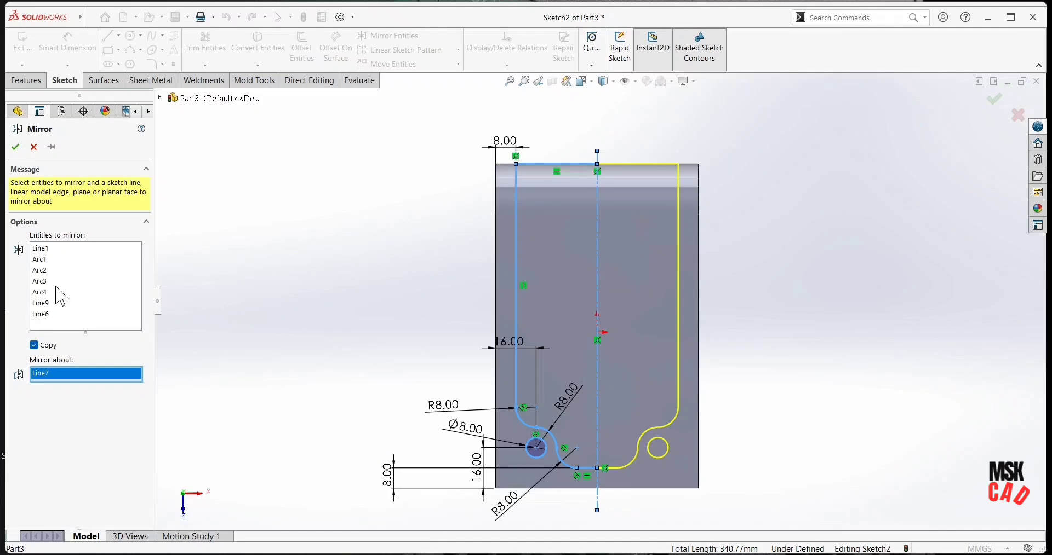
pyautogui.click(14, 147)
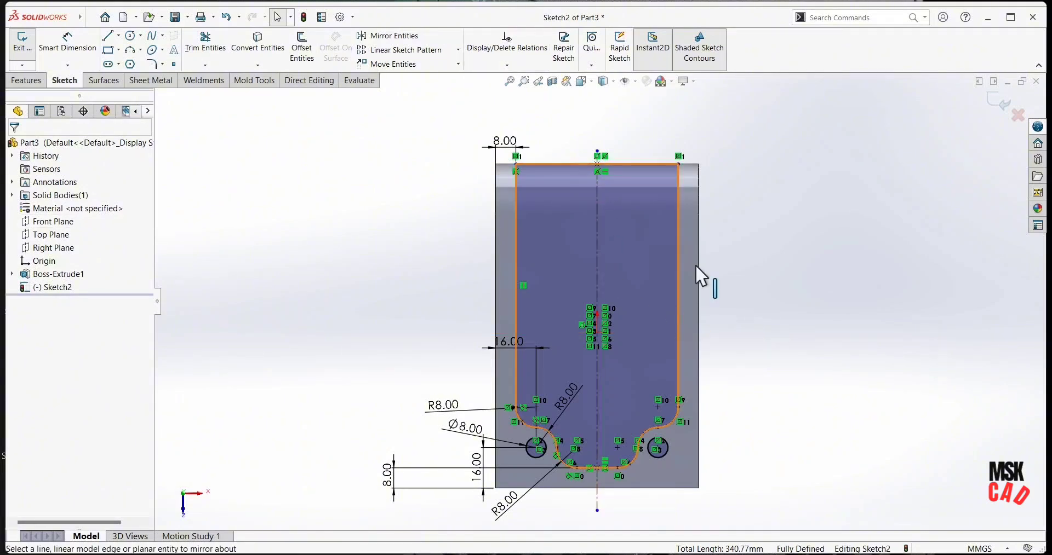
# Cut the mirrored slot profile and both 8 mm holes into the body as a blind Extruded Cut 39 mm deep.
pyautogui.moveTo(770, 335); pyautogui.dragTo(682, 286, button='middle')
pyautogui.scroll(2, 602, 307)
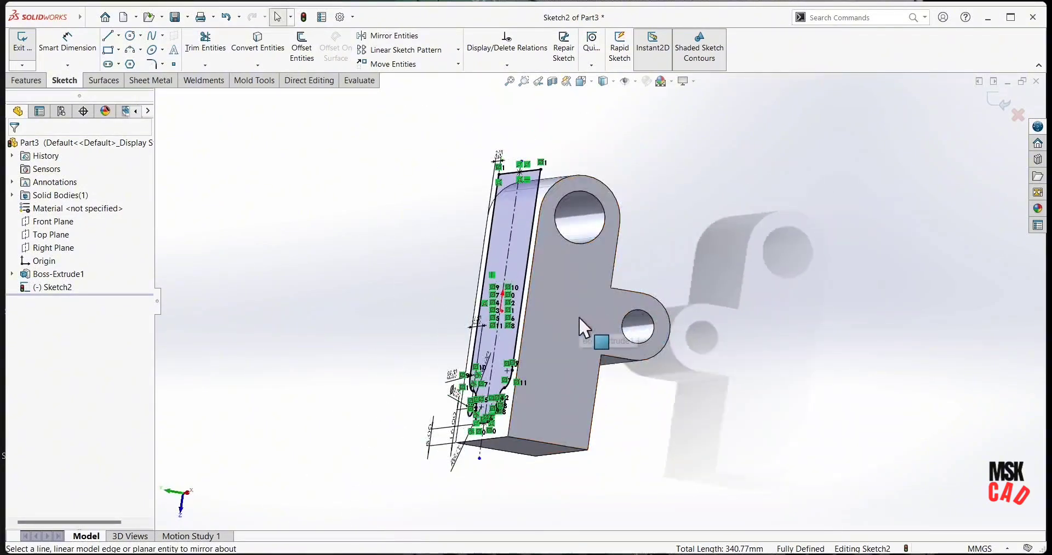
pyautogui.moveTo(578, 316); pyautogui.dragTo(560, 365, button='middle')
pyautogui.scroll(-2, 554, 364)
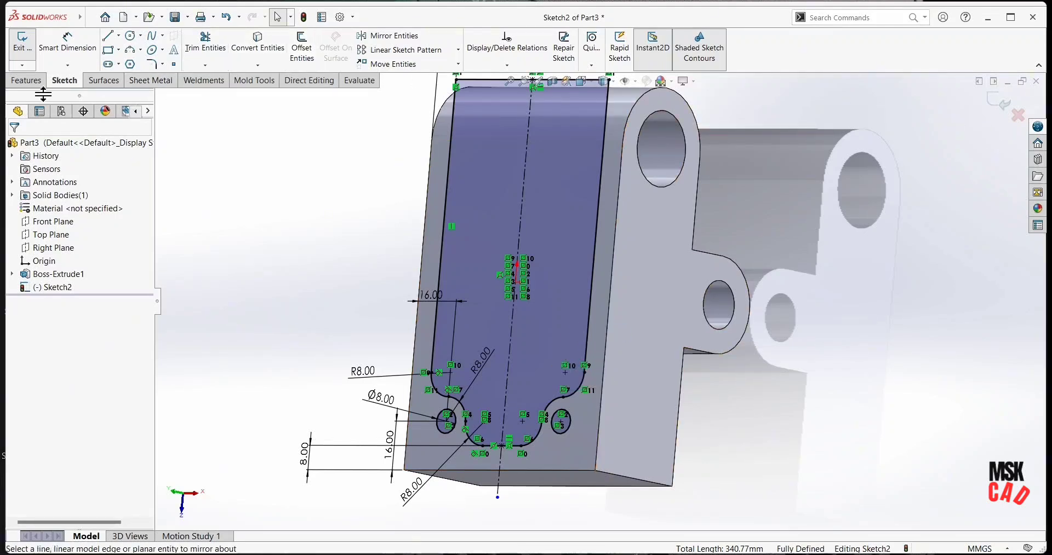
pyautogui.click(25, 80)
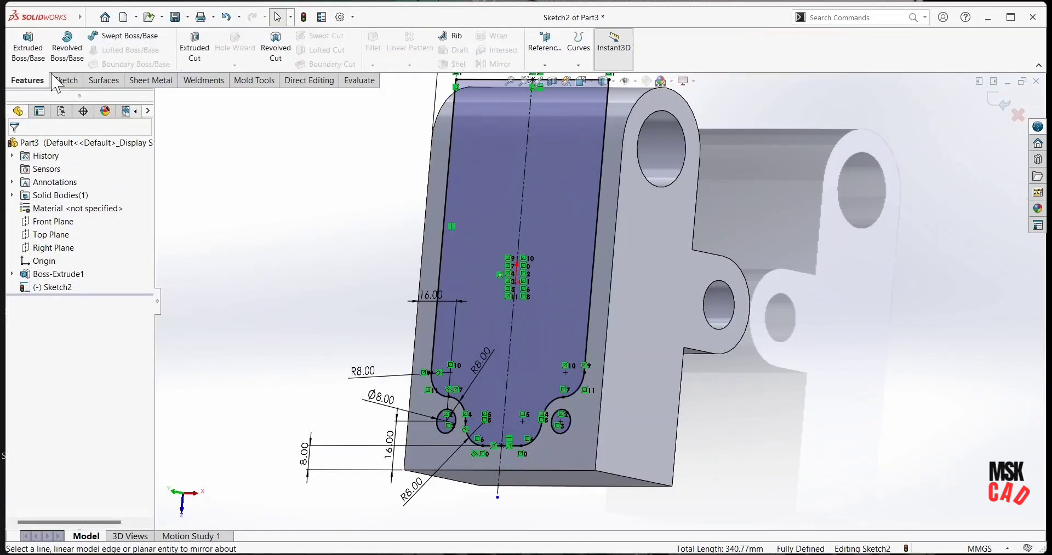
pyautogui.click(198, 41)
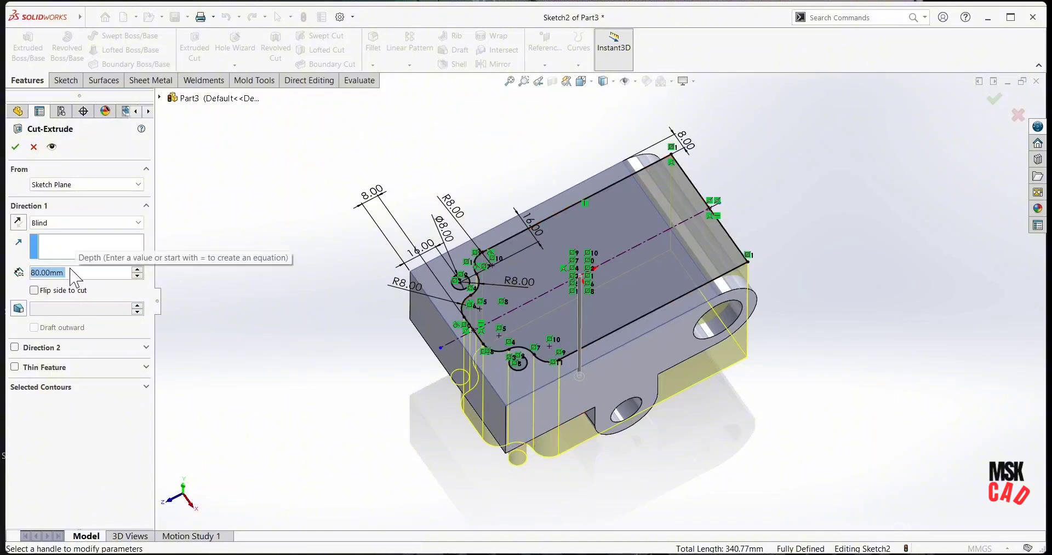
pyautogui.write('39')
pyautogui.press('Return')
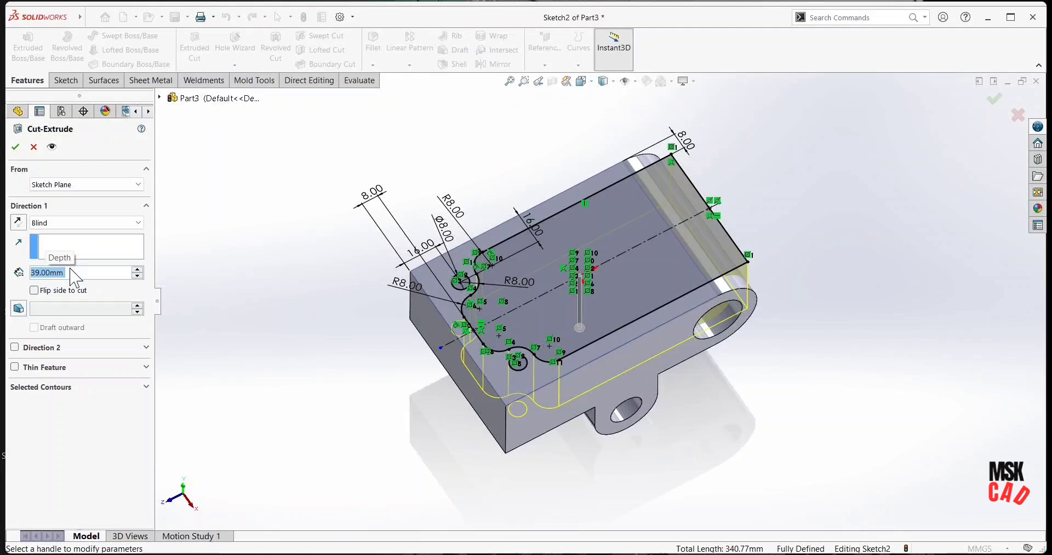
pyautogui.press('Return')
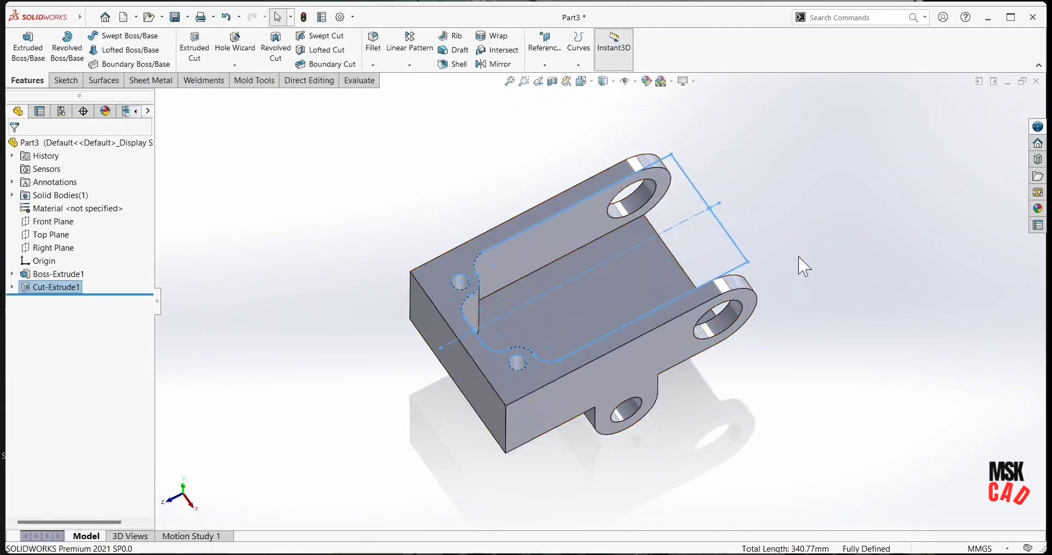
pyautogui.click(799, 257)
# Start a new sketch on the body's flat rear face between the rounded lug and the fork arms.
pyautogui.moveTo(705, 280); pyautogui.dragTo(555, 228, button='middle')
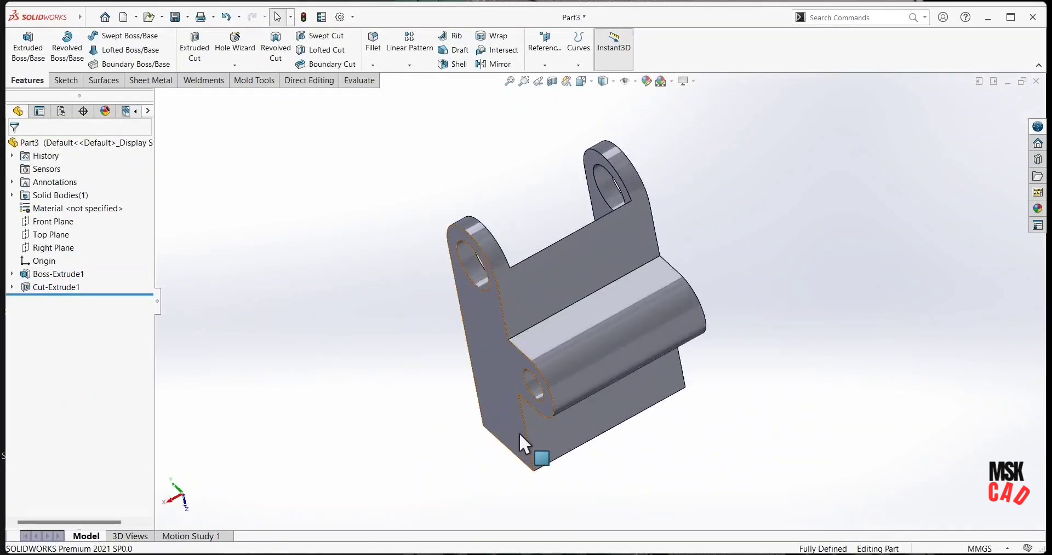
pyautogui.moveTo(766, 391); pyautogui.dragTo(543, 281, button='middle')
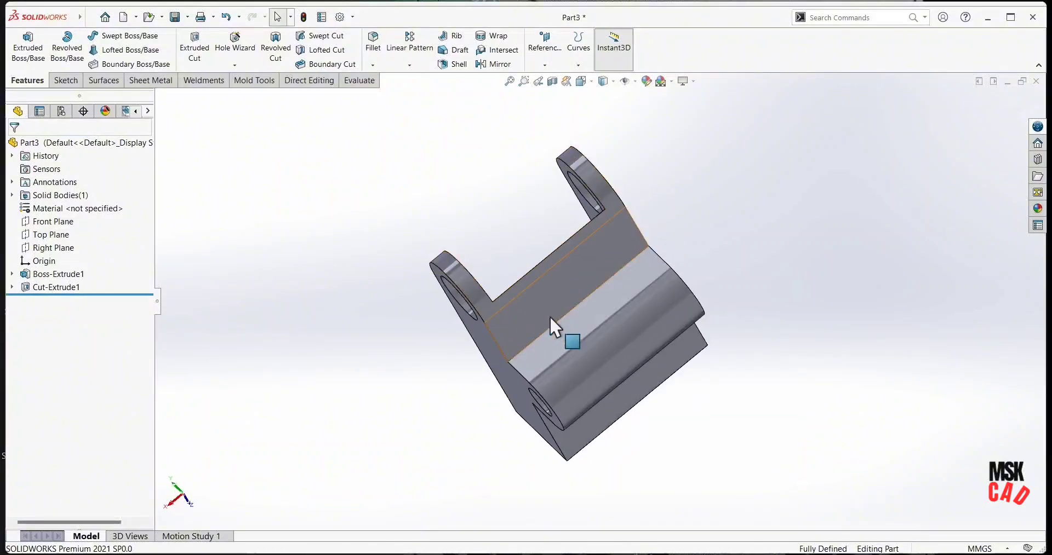
pyautogui.moveTo(531, 298)
pyautogui.mouseDown(button='middle')
pyautogui.moveTo(575, 382)
pyautogui.moveTo(498, 281)
pyautogui.mouseUp(button='middle')
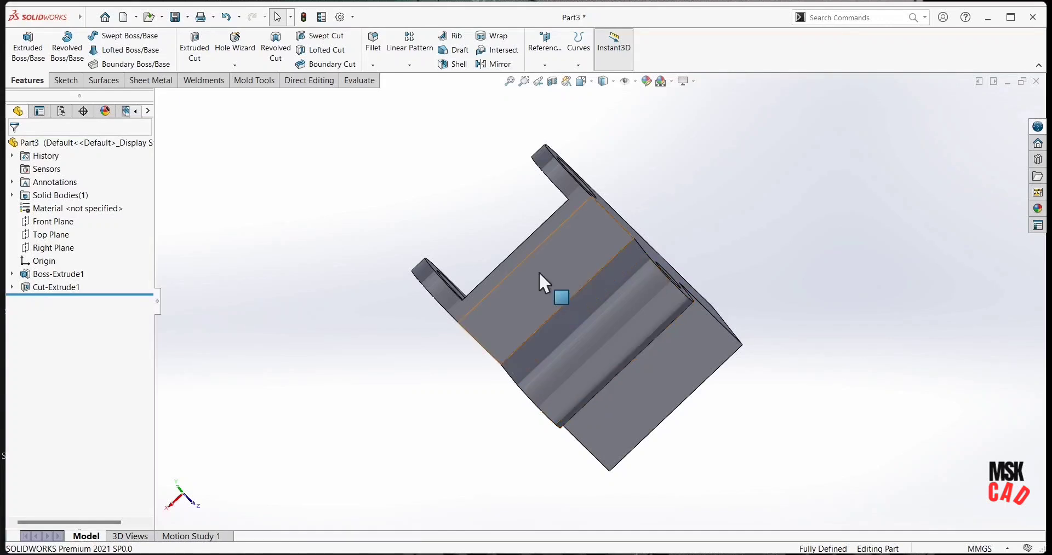
pyautogui.click(589, 291)
pyautogui.click(587, 239)
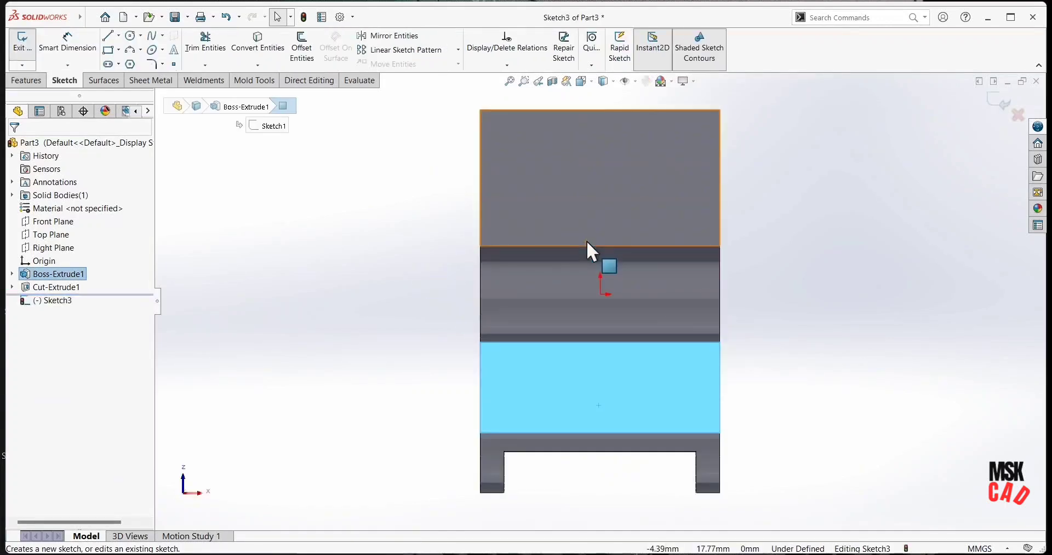
# Sketch a corner rectangle spanning the fork opening's width, from the slot's inner corner to the face's opposite edge beside the lug.
pyautogui.click(118, 50)
pyautogui.click(134, 67)
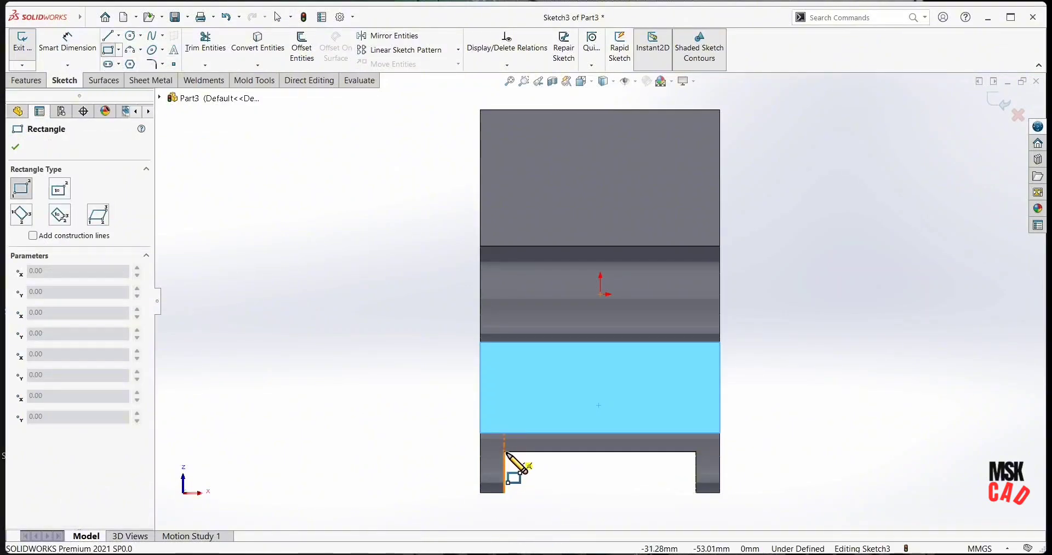
pyautogui.scroll(-2, 507, 462)
pyautogui.click(514, 436)
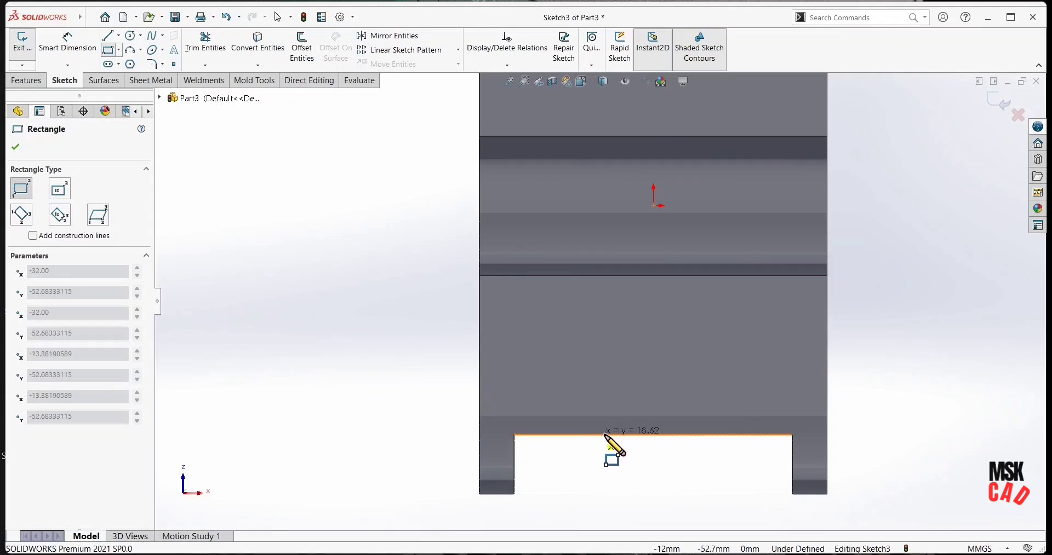
pyautogui.click(792, 276)
pyautogui.rightClick(872, 310)
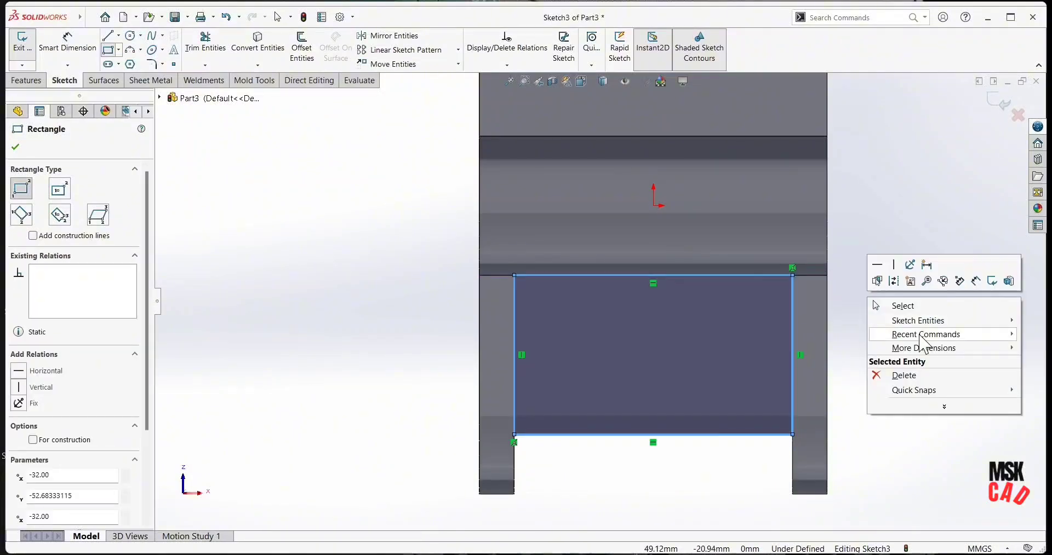
pyautogui.click(890, 305)
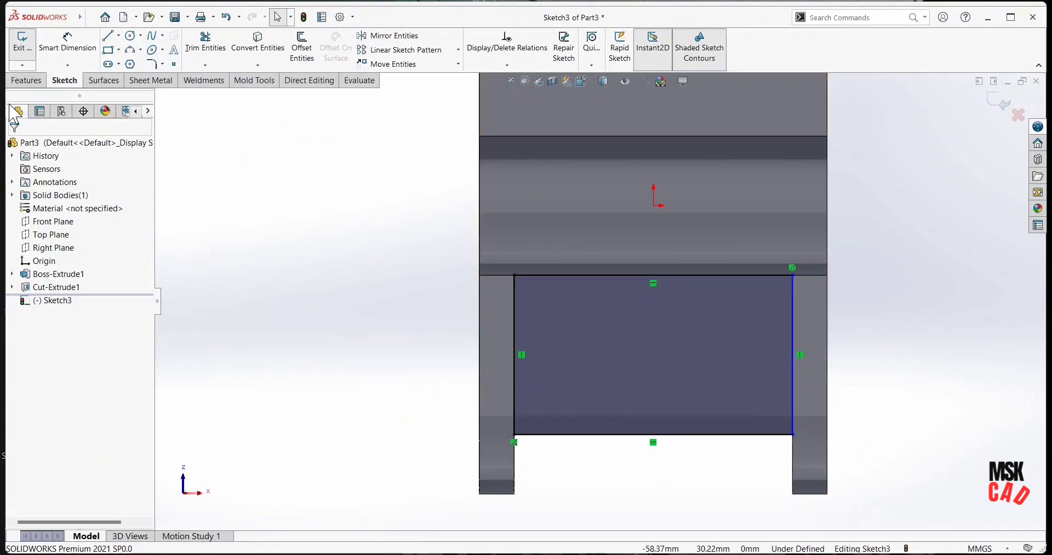
# Cut the rectangle out of the body as an Extruded Cut with the Through All end condition.
pyautogui.click(26, 81)
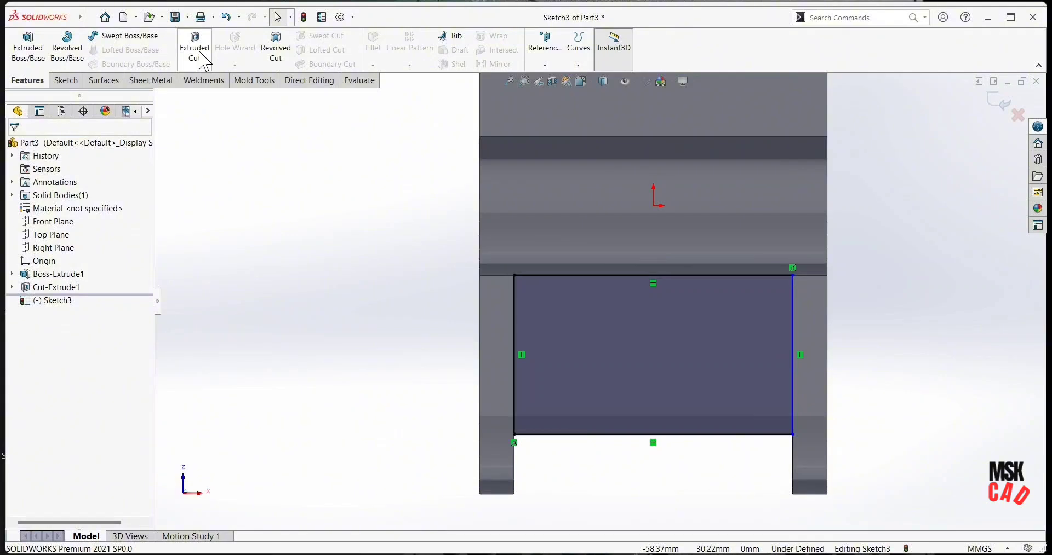
pyautogui.click(197, 50)
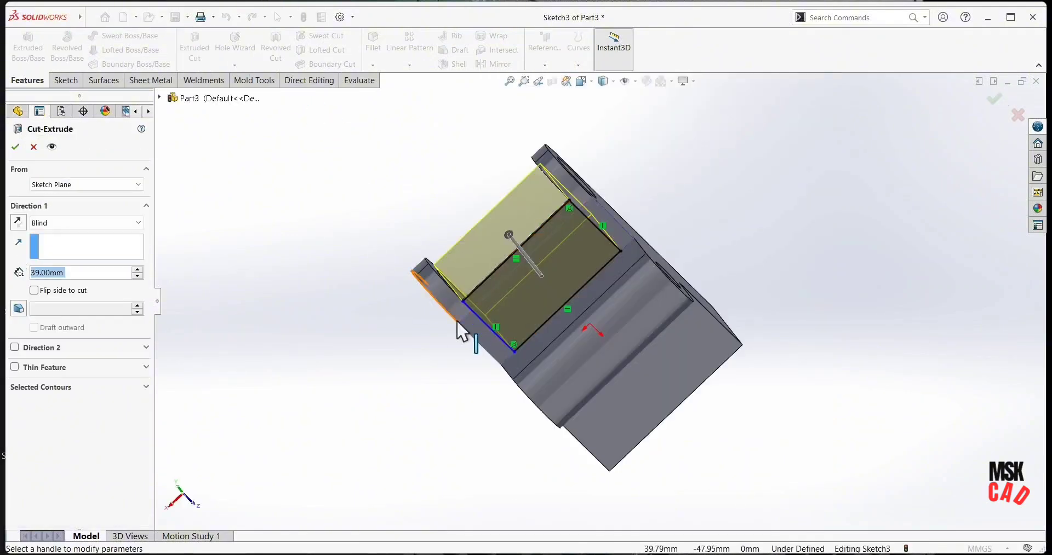
pyautogui.click(69, 223)
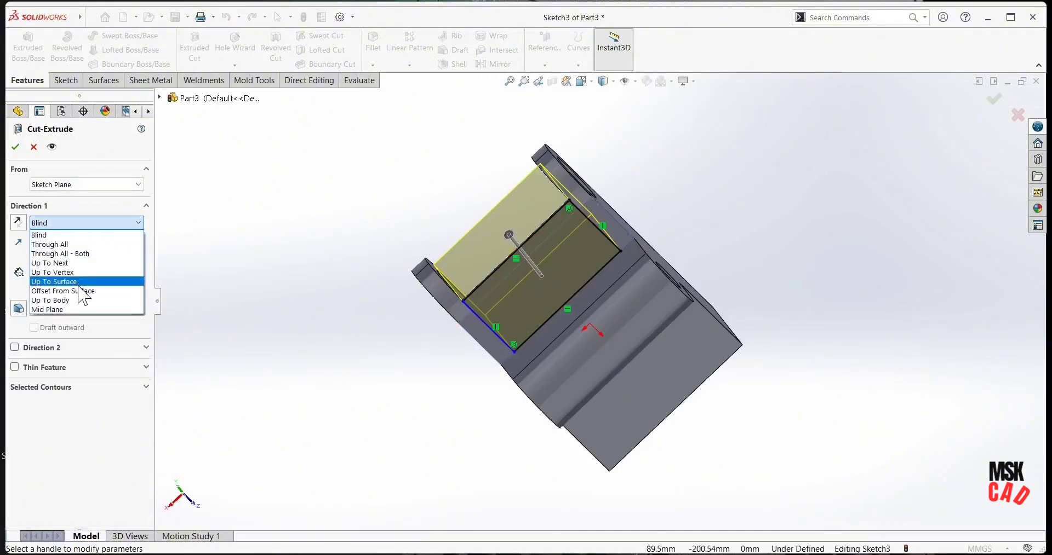
pyautogui.click(79, 245)
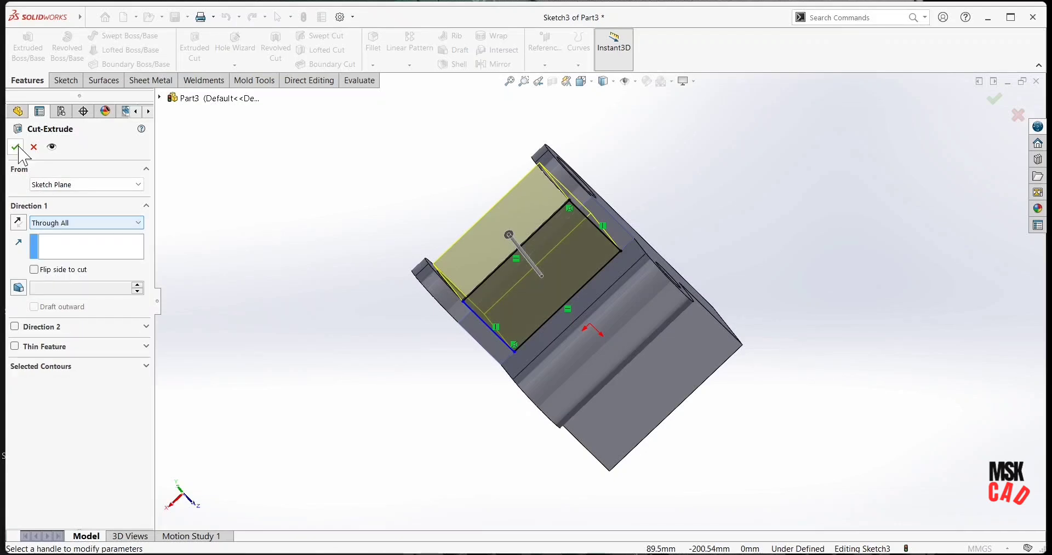
pyautogui.click(16, 146)
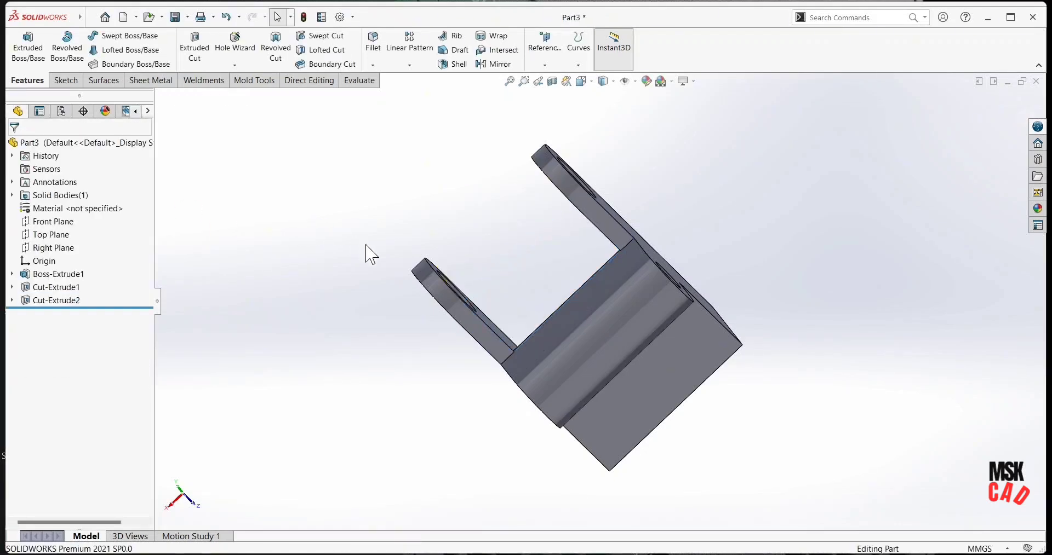
# Check the reference drawing for the arm-end details and start a new sketch on the bracket's flat outer side face.
pyautogui.moveTo(602, 196); pyautogui.dragTo(260, 274, button='middle')
pyautogui.hotkey('alt', 'Tab')
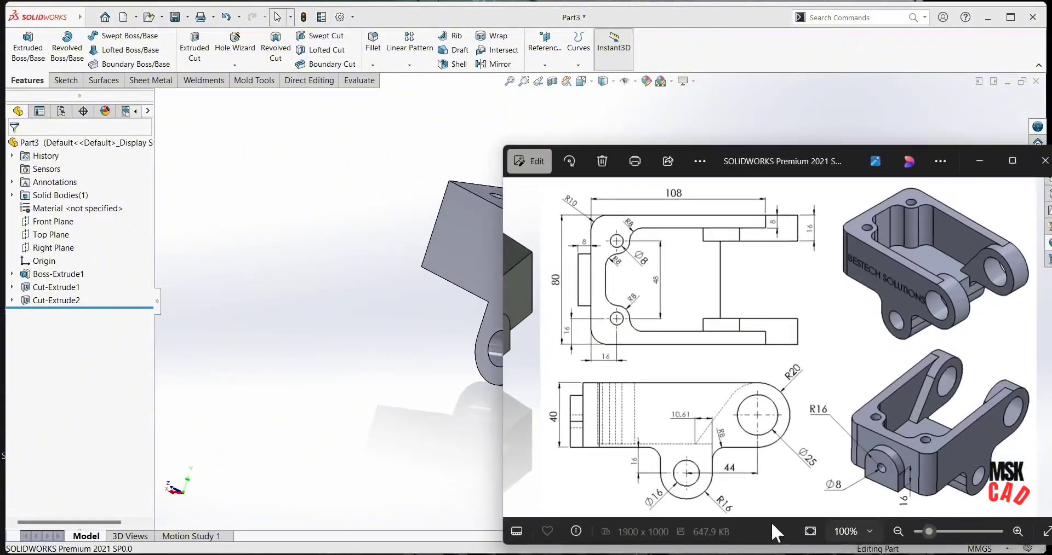
pyautogui.moveTo(966, 255); pyautogui.dragTo(978, 290)
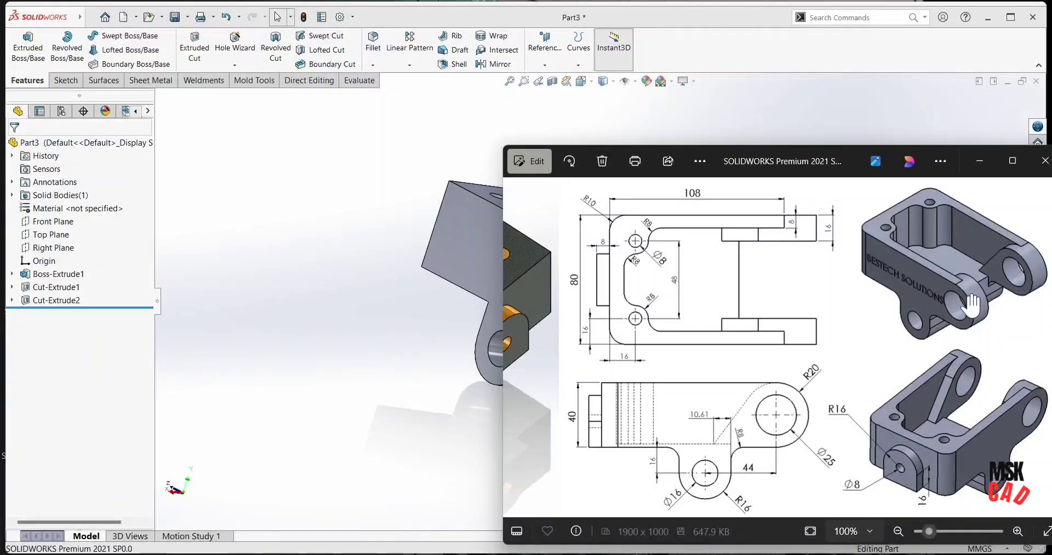
pyautogui.click(980, 162)
pyautogui.click(578, 264)
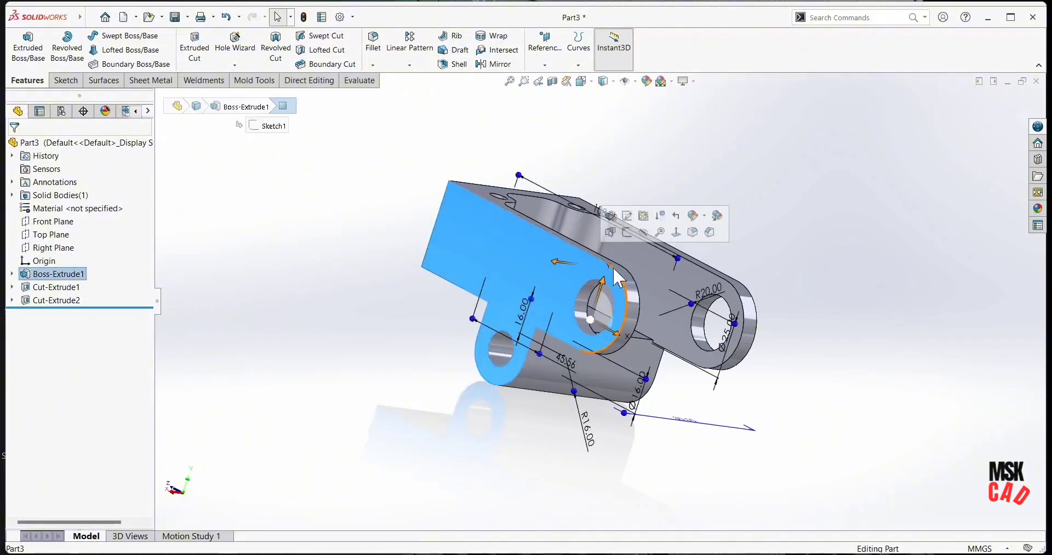
pyautogui.click(626, 236)
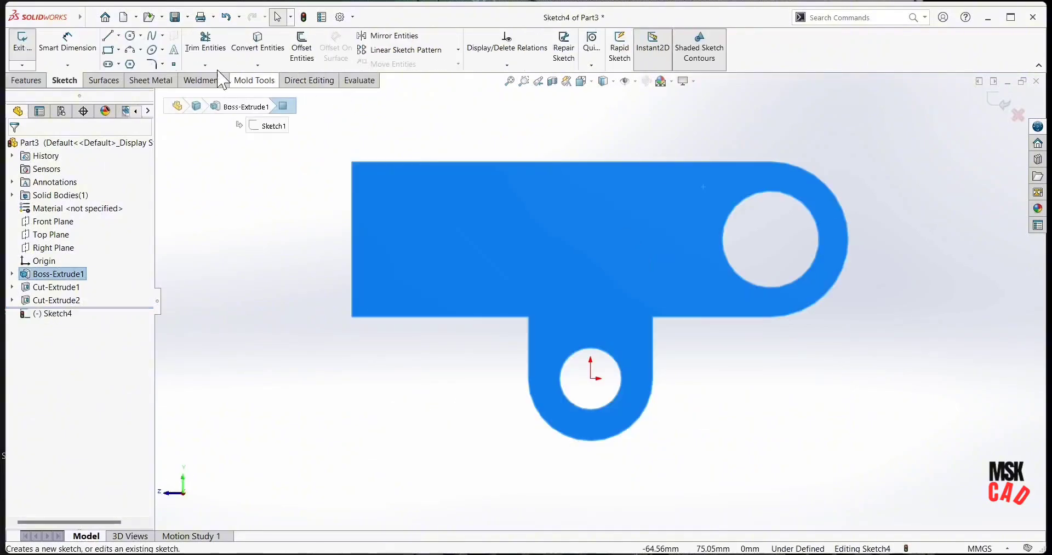
# Draw two concentric circles on the arm's large hole, a 20 mm radius one along the rounded end and one along the hole edge.
pyautogui.click(130, 36)
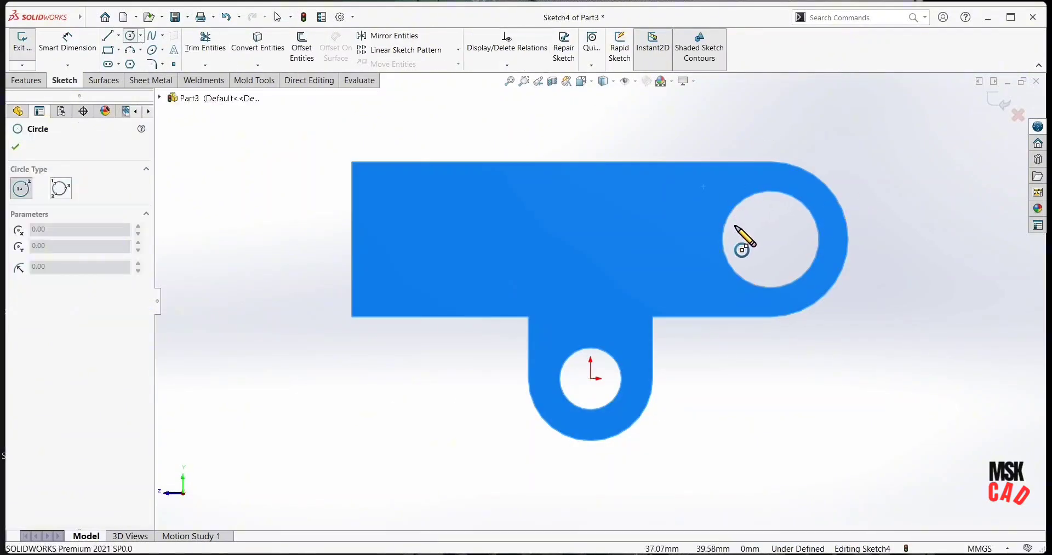
pyautogui.click(771, 241)
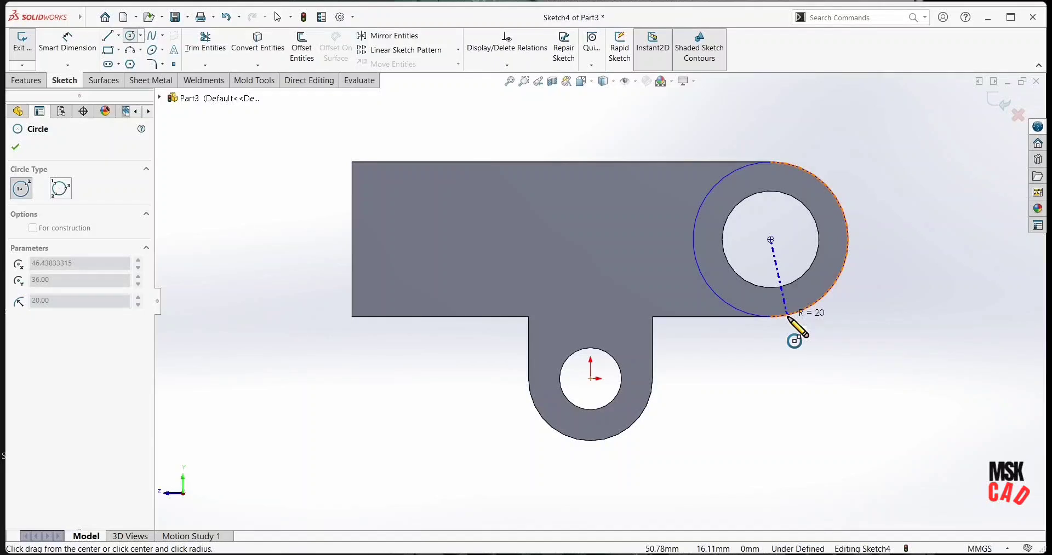
pyautogui.click(787, 316)
pyautogui.click(771, 240)
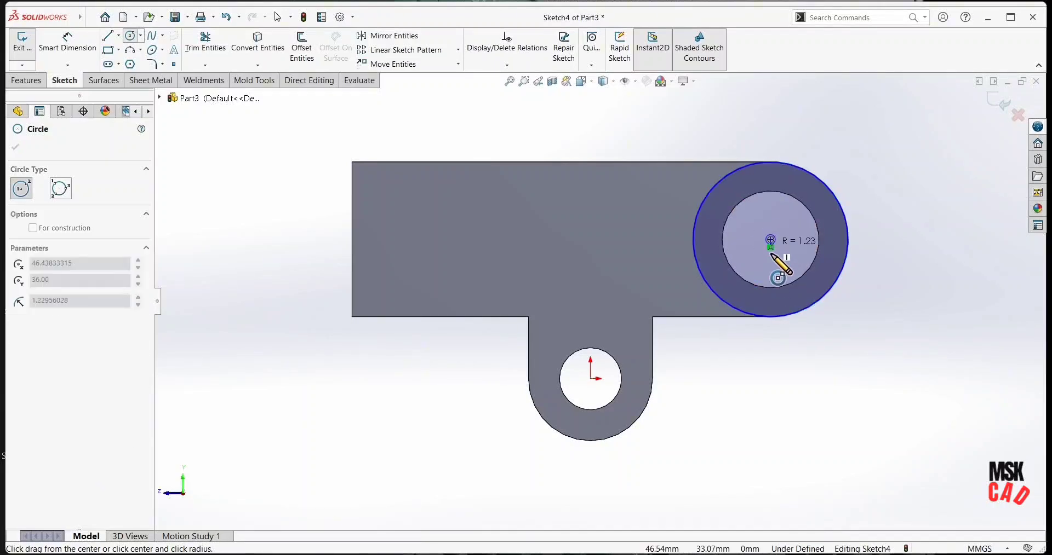
pyautogui.click(772, 287)
pyautogui.click(754, 378)
pyautogui.rightClick(763, 378)
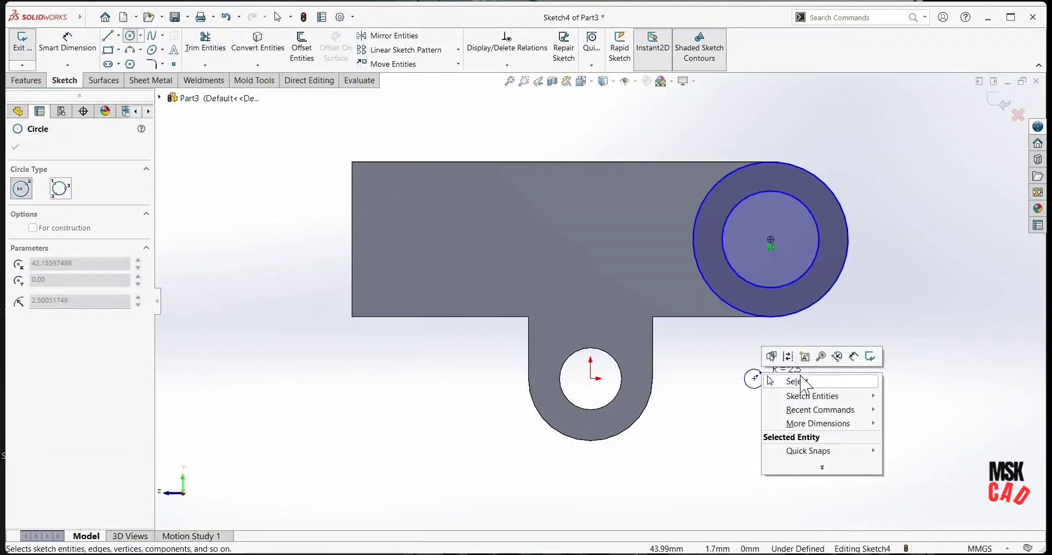
pyautogui.click(803, 384)
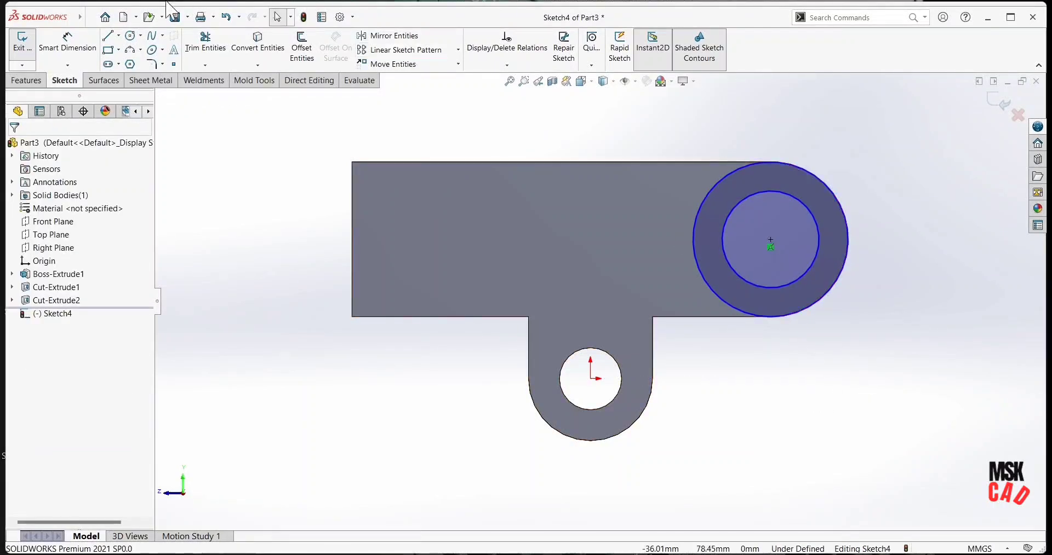
# Draw a slanted line tangent to the outer circle, running down toward the area above the lug.
pyautogui.click(108, 35)
pyautogui.click(711, 190)
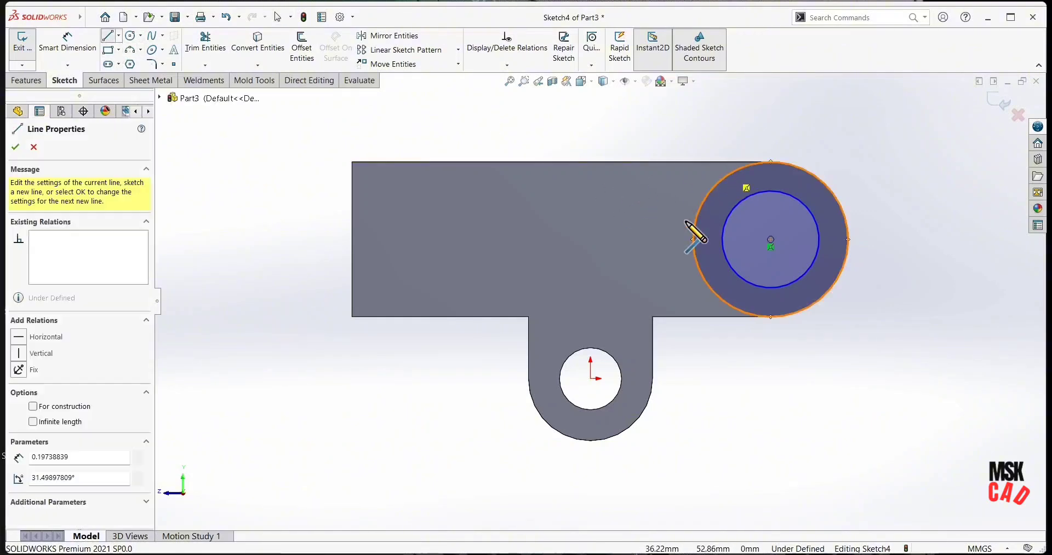
pyautogui.click(614, 291)
pyautogui.rightClick(755, 384)
pyautogui.click(776, 394)
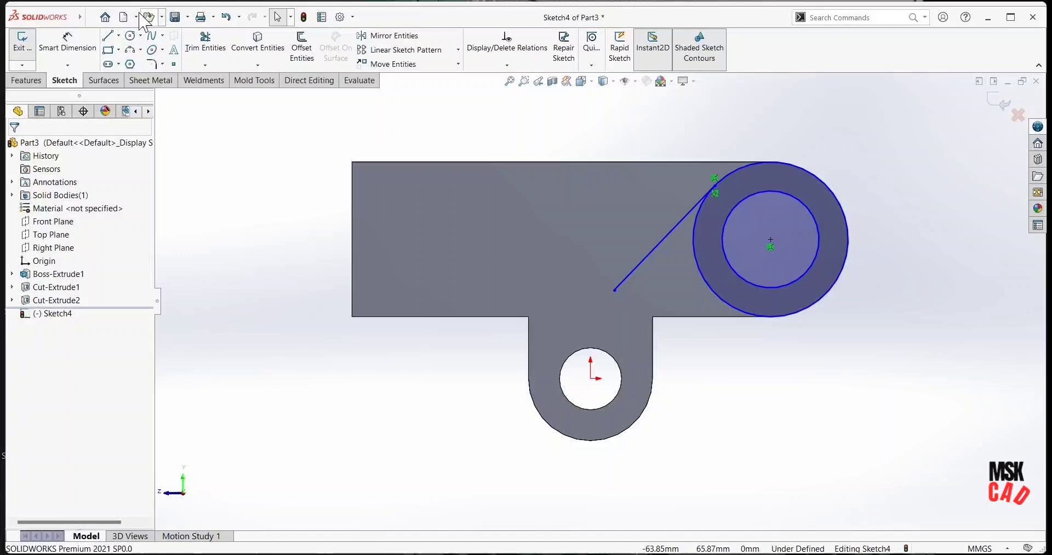
# Dimension the horizontal distance between the slanted line's lower endpoint and the lug's nearer vertical edge at 10.61 mm.
pyautogui.click(67, 41)
pyautogui.click(615, 291)
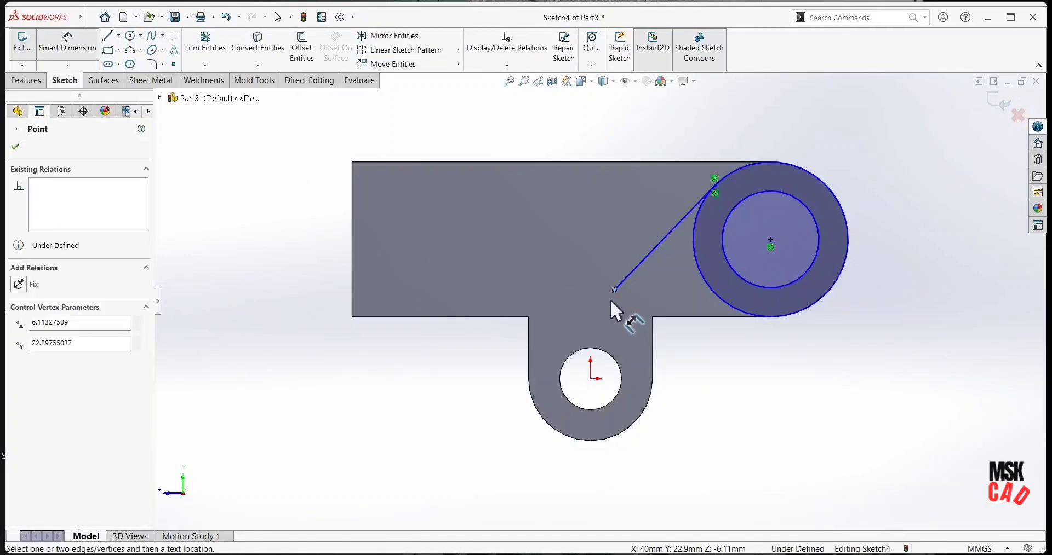
pyautogui.click(653, 345)
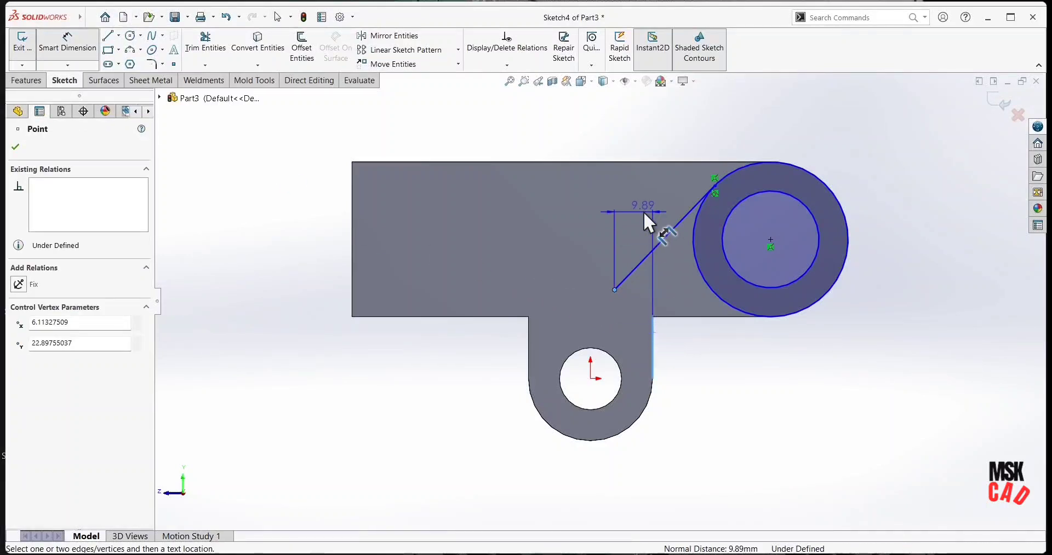
pyautogui.click(643, 212)
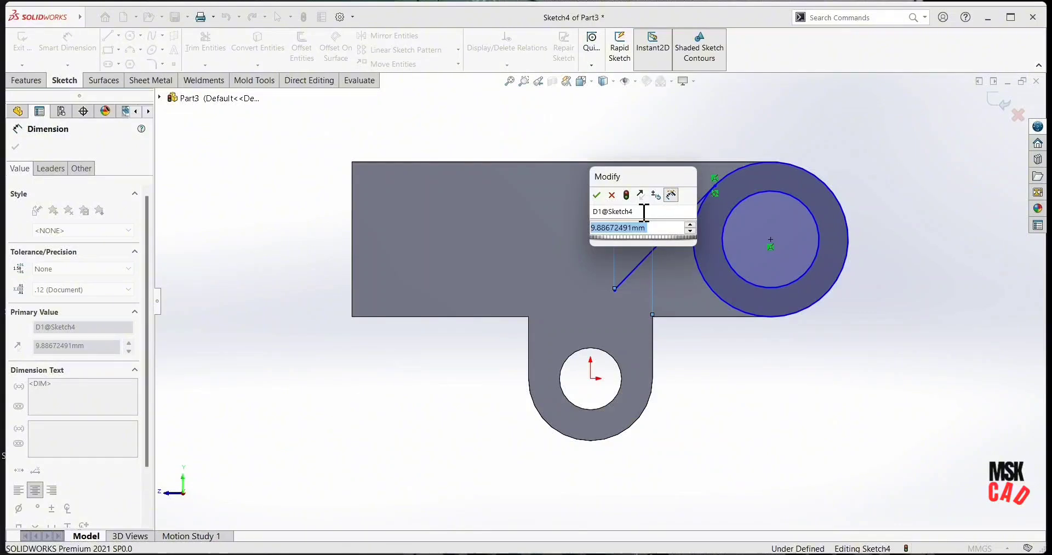
pyautogui.write('7.5')
pyautogui.press('Return')
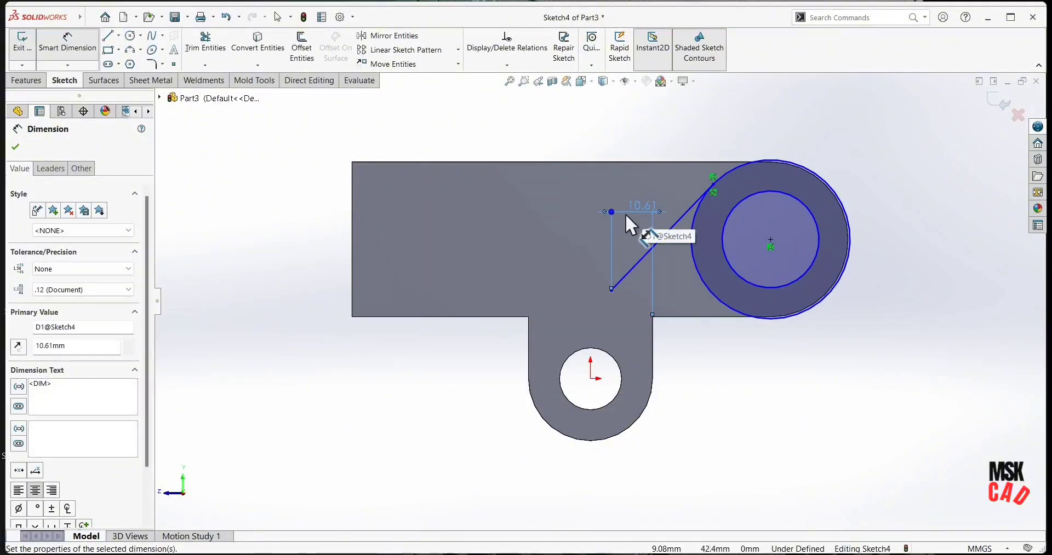
pyautogui.press('Escape')
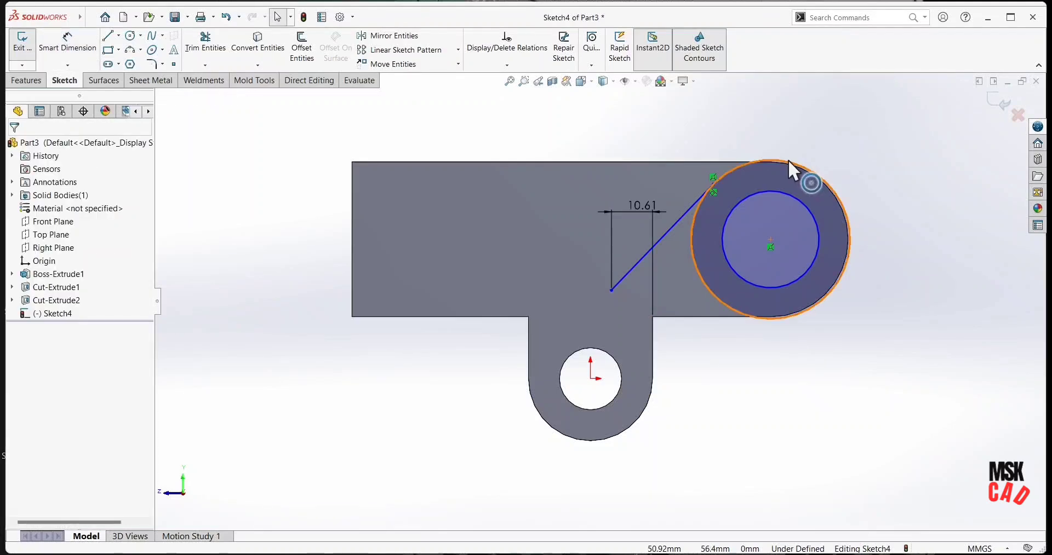
# Add a Tangent relation between the outer sketch circle and the arm's rounded end edge.
pyautogui.click(785, 162)
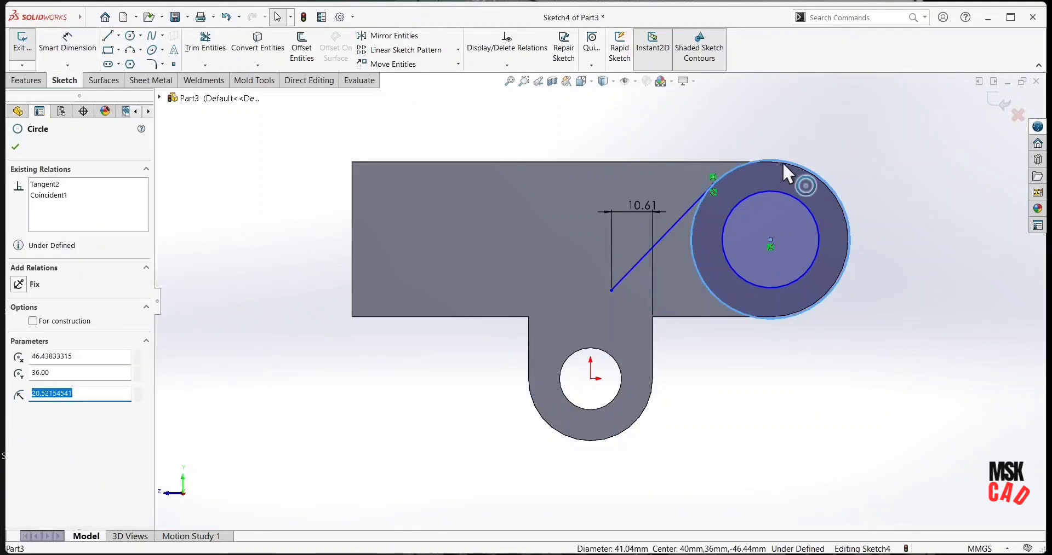
pyautogui.keyDown('ctrl'); pyautogui.click(781, 163); pyautogui.keyUp('ctrl')
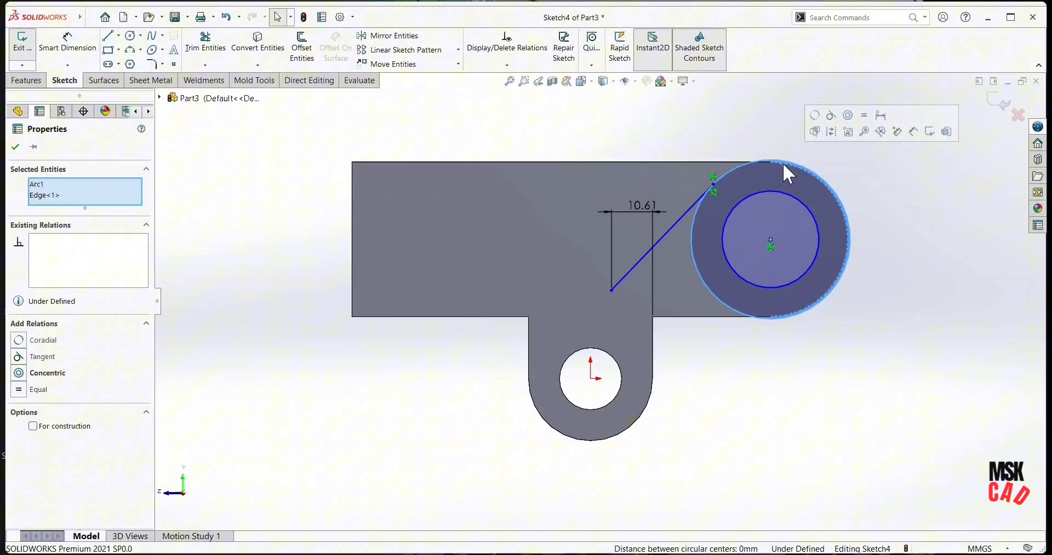
pyautogui.click(831, 116)
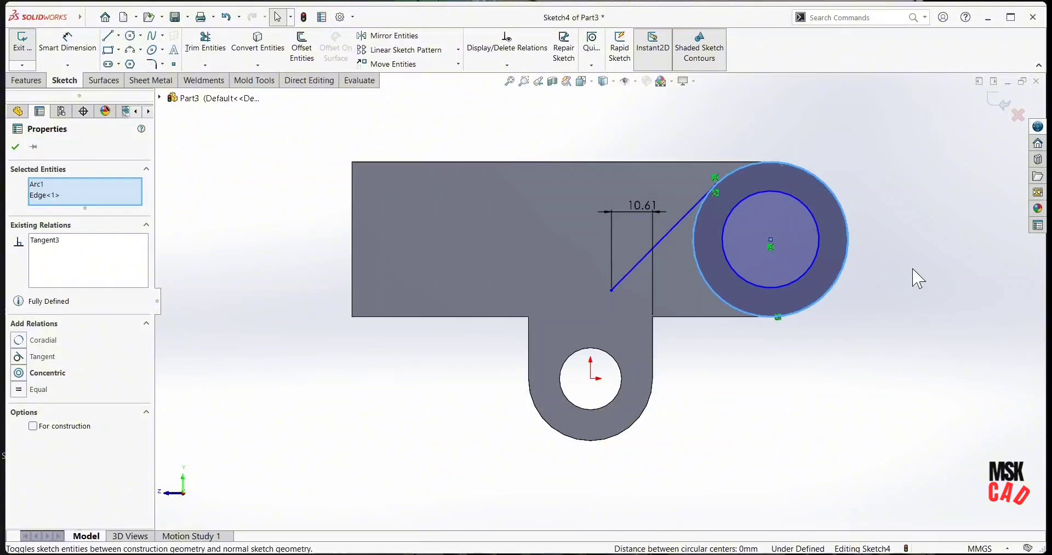
pyautogui.click(937, 285)
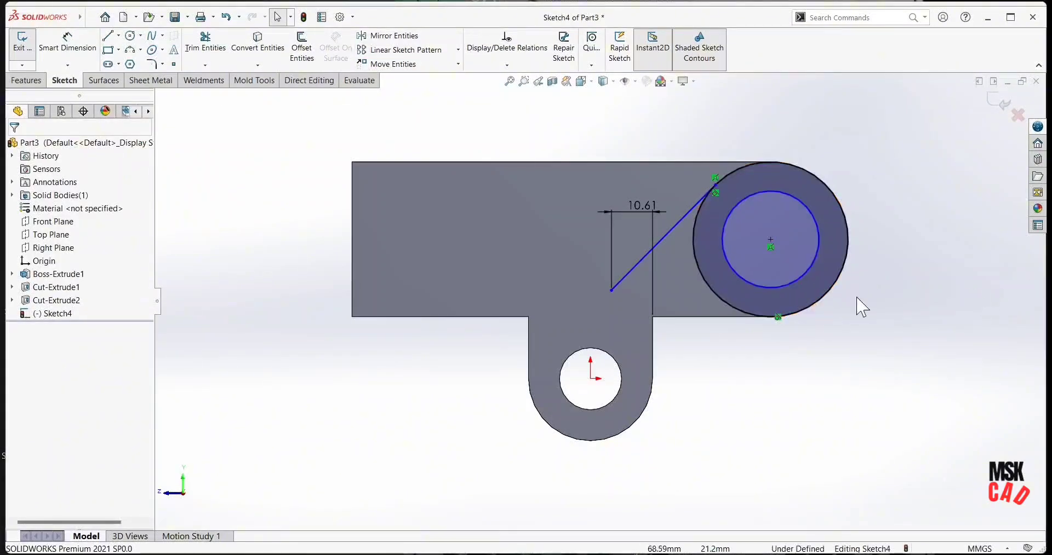
# Dimension the inner circle's diameter at 25 mm.
pyautogui.click(748, 280)
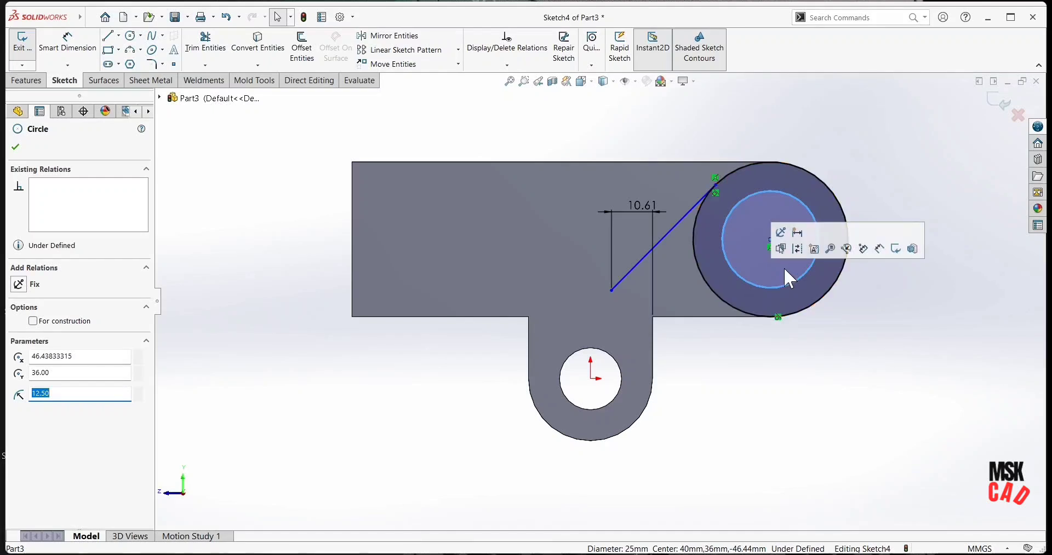
pyautogui.press('Escape')
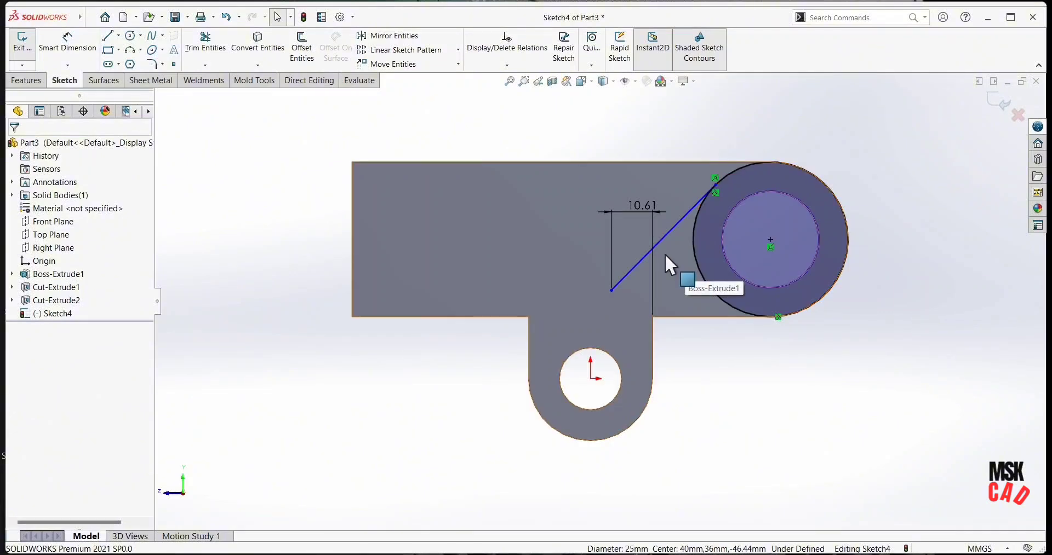
pyautogui.click(68, 41)
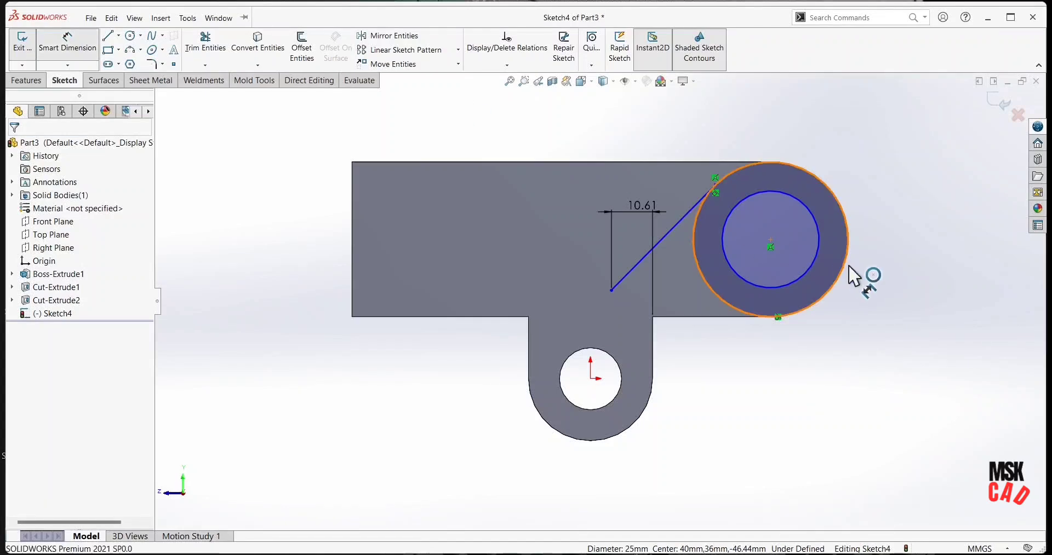
pyautogui.click(814, 225)
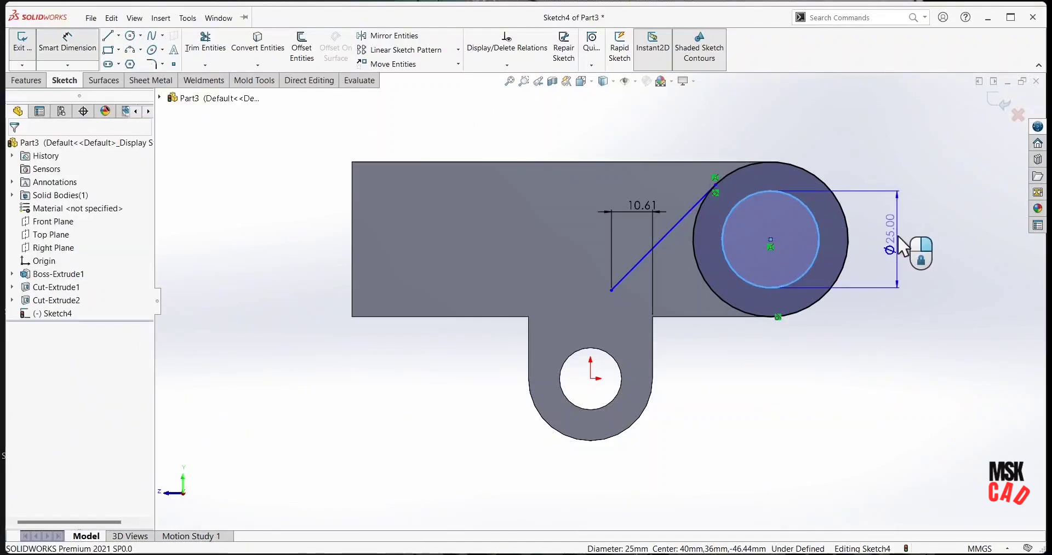
pyautogui.click(897, 241)
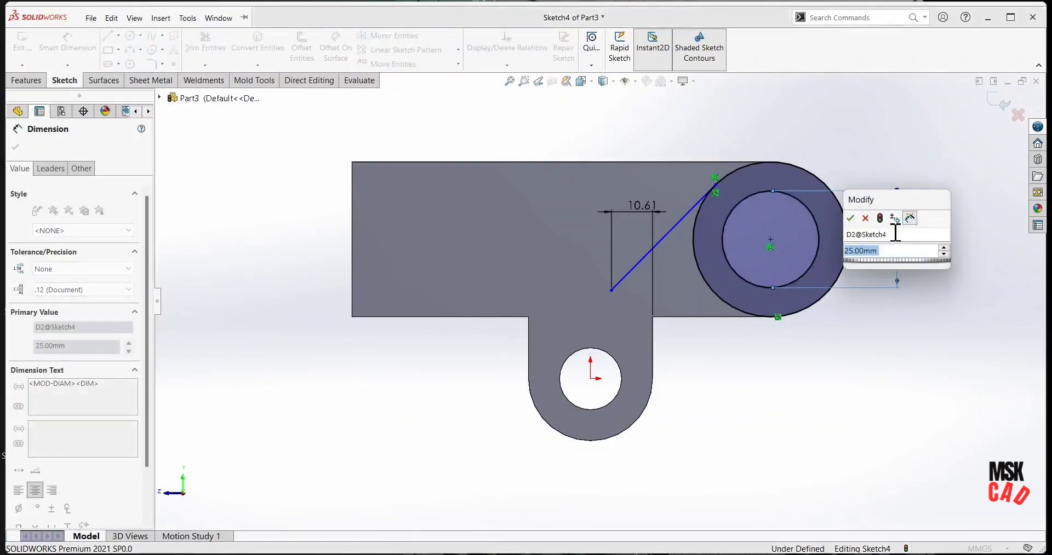
pyautogui.press('Return')
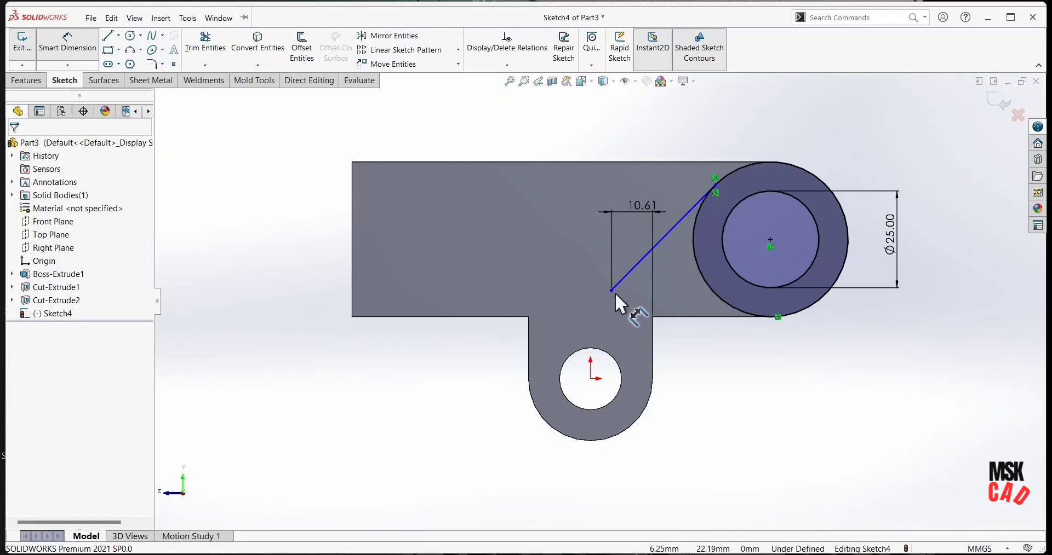
# Add a Coincident relation between the slanted line's lower endpoint and the arm's lower edge.
pyautogui.press('Escape')
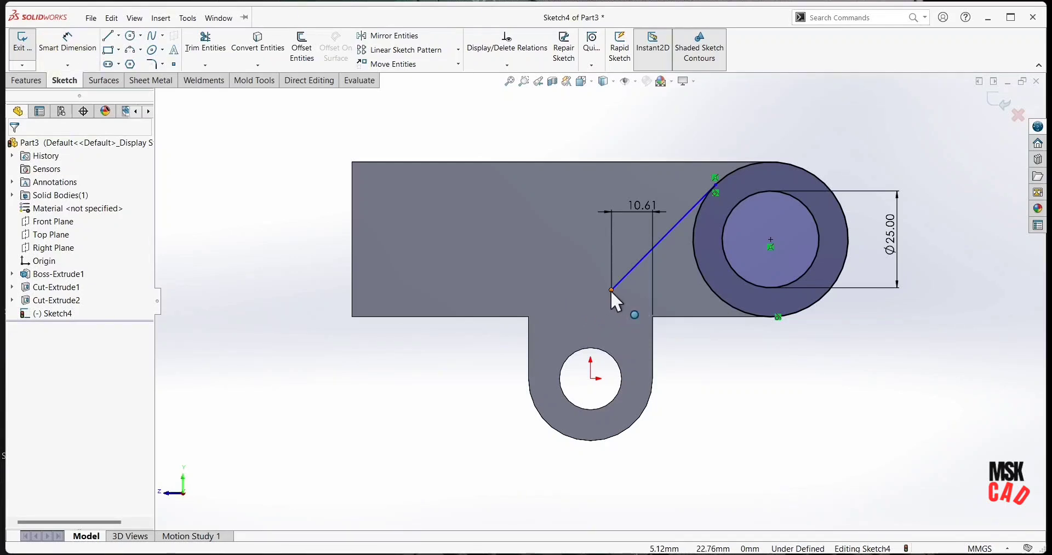
pyautogui.click(610, 291)
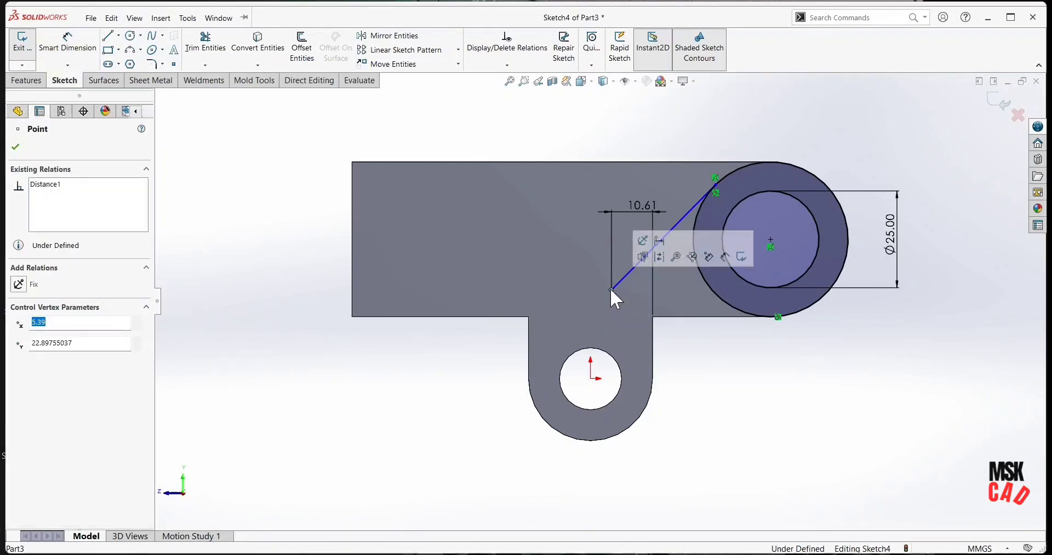
pyautogui.keyDown('ctrl'); pyautogui.click(510, 318); pyautogui.keyUp('ctrl')
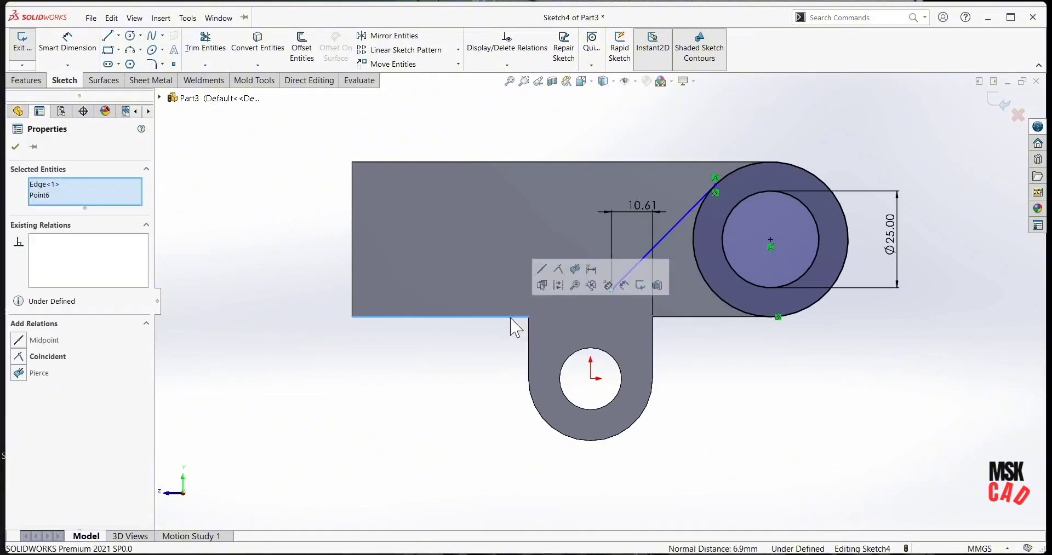
pyautogui.click(559, 270)
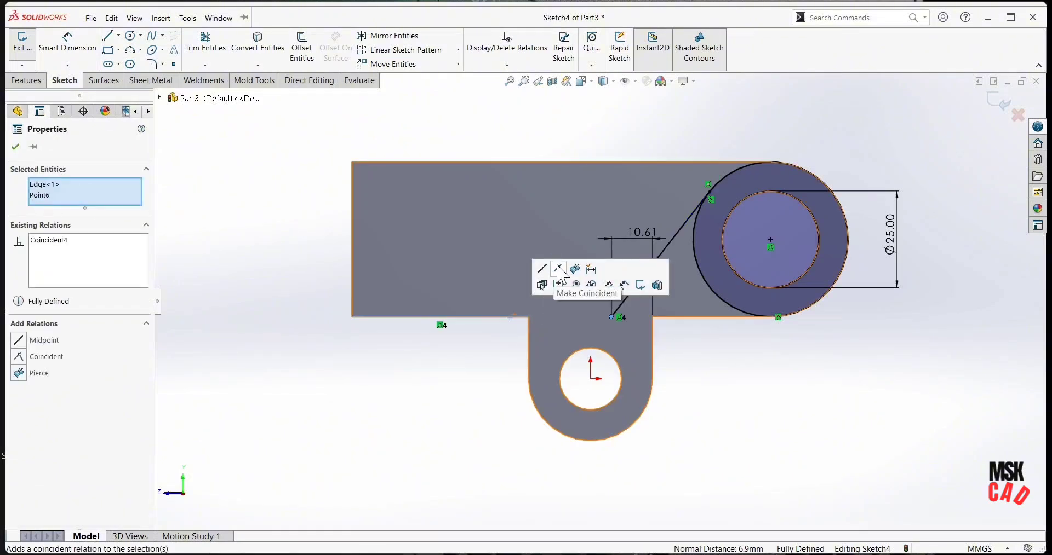
# Draw a horizontal line from the slanted line's lower endpoint along the arm's lower edge to the outer circle's lowest point.
pyautogui.click(108, 35)
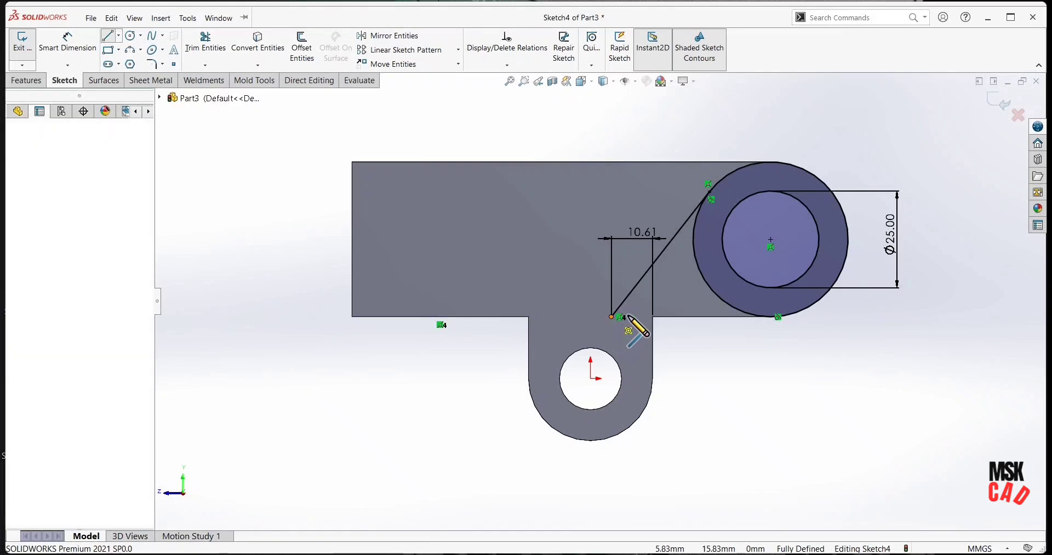
pyautogui.click(612, 317)
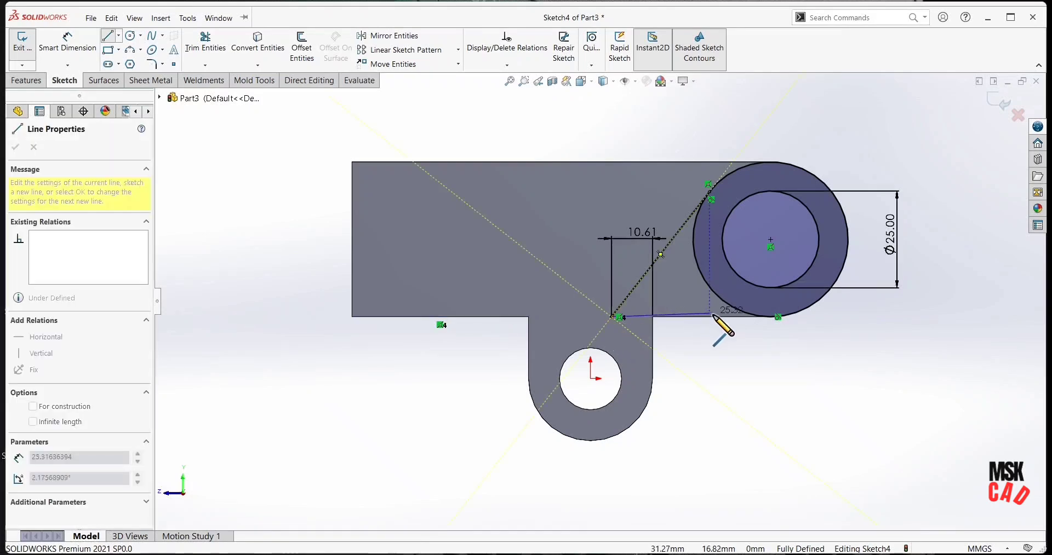
pyautogui.click(773, 317)
pyautogui.rightClick(827, 346)
pyautogui.click(850, 390)
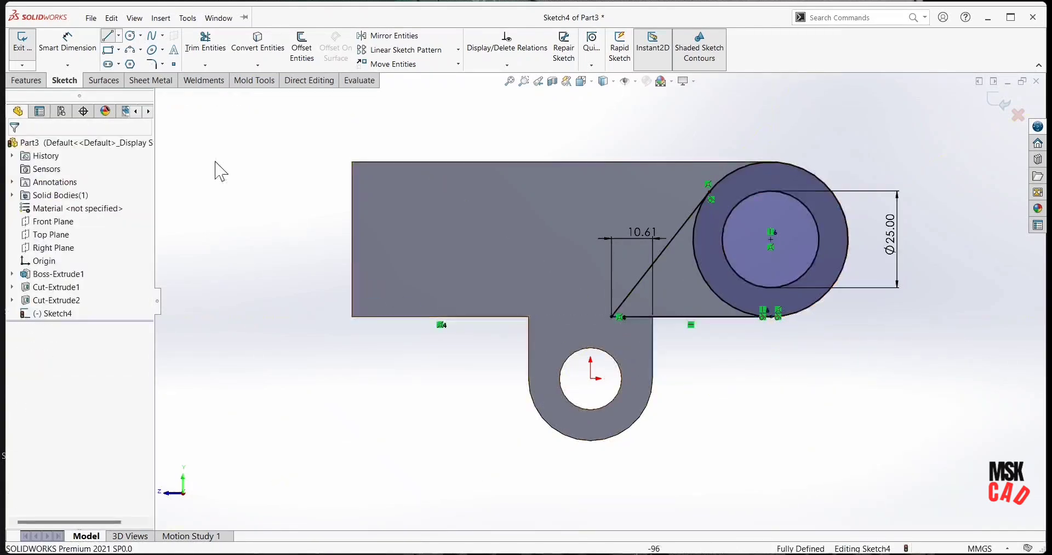
# Trim away the outer circle's arc between the slanted line and the horizontal line, leaving one teardrop-shaped outline.
pyautogui.click(197, 52)
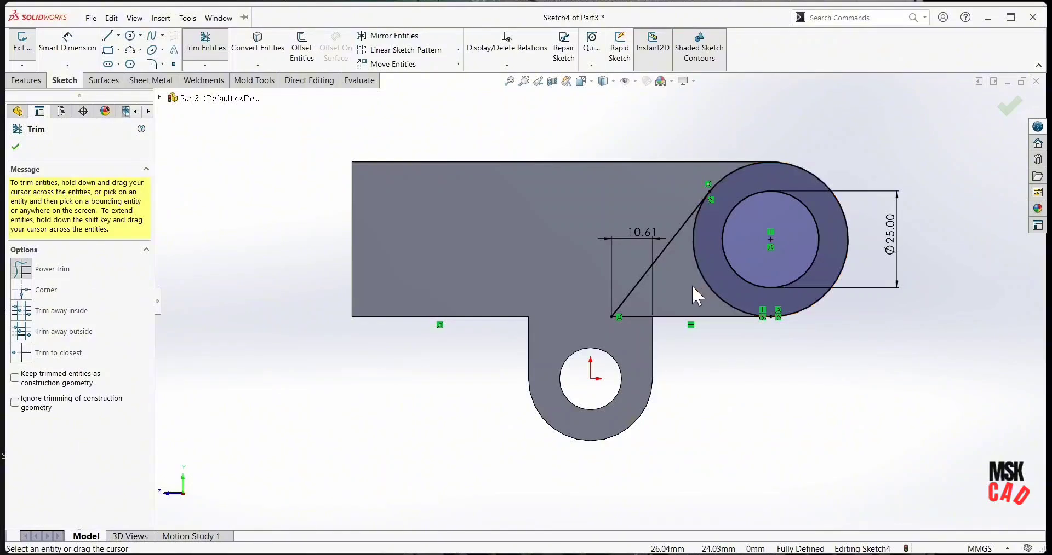
pyautogui.moveTo(709, 270); pyautogui.dragTo(688, 291)
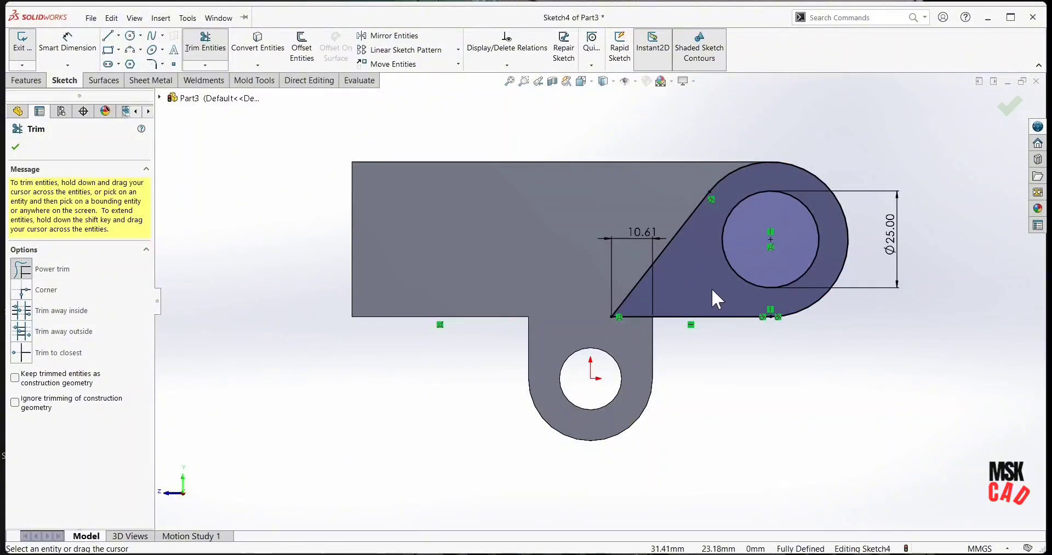
pyautogui.click(14, 148)
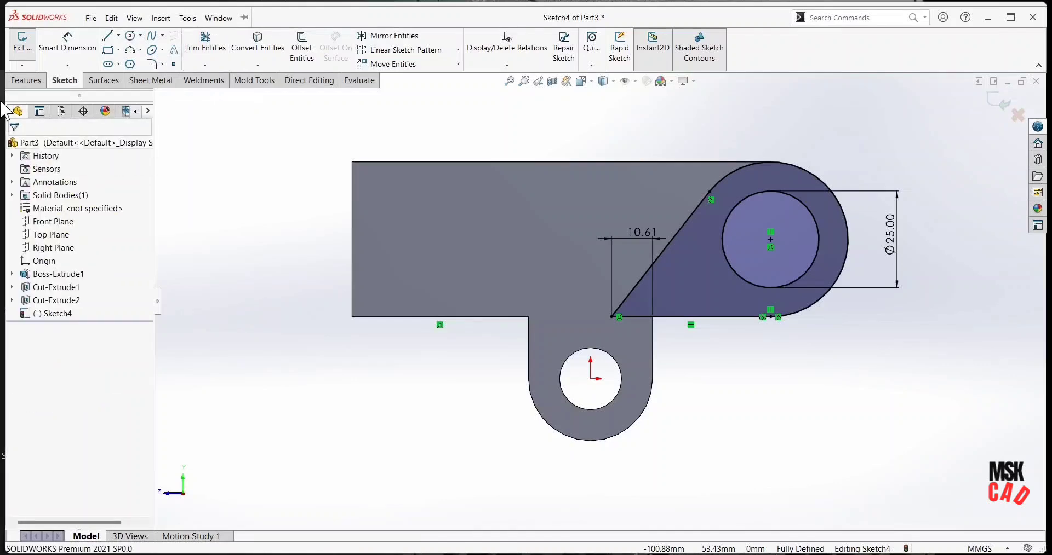
# Extrude the teardrop profile with its hole 16 mm as a blind boss in the reversed direction, toward the fork's inside.
pyautogui.click(13, 83)
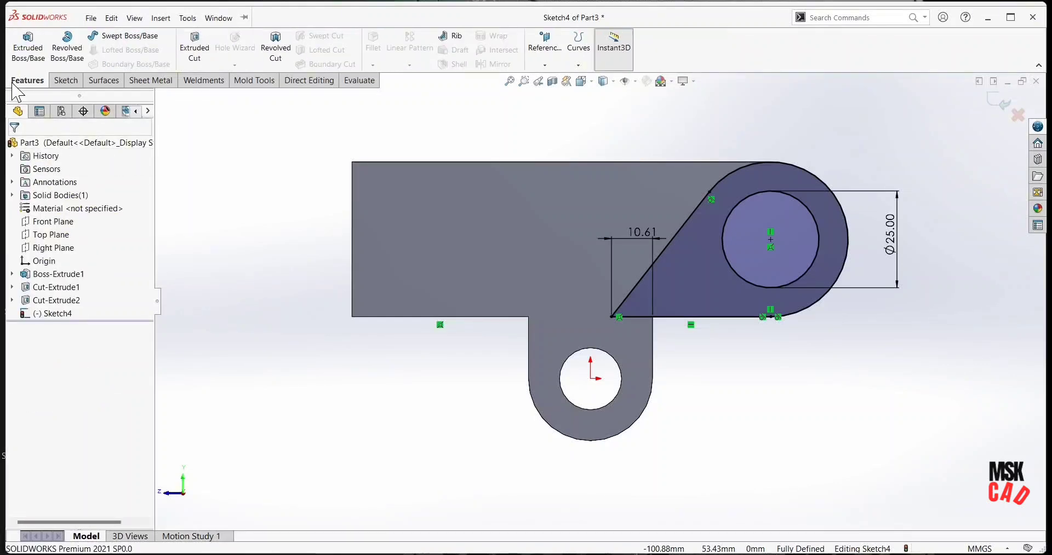
pyautogui.click(28, 46)
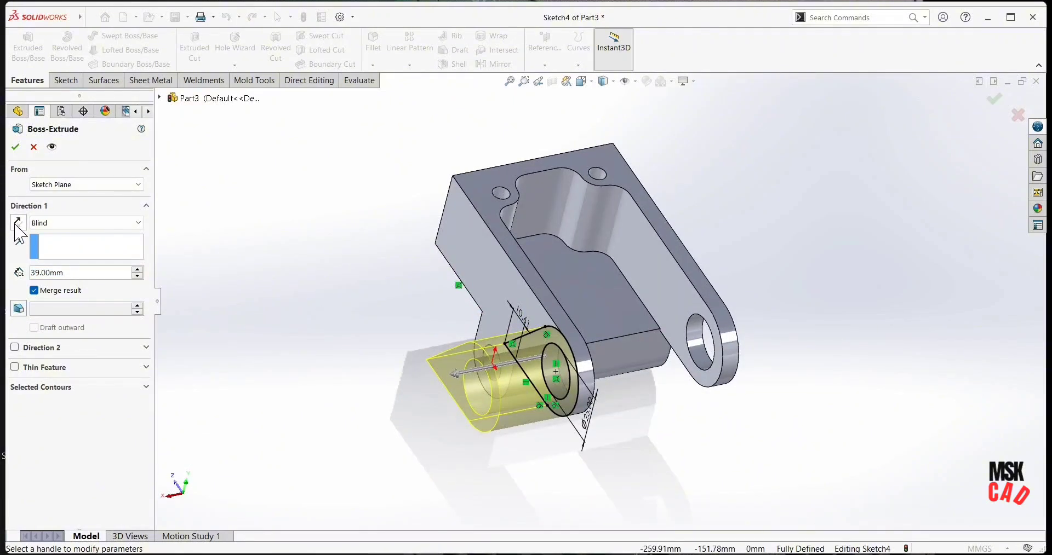
pyautogui.click(18, 223)
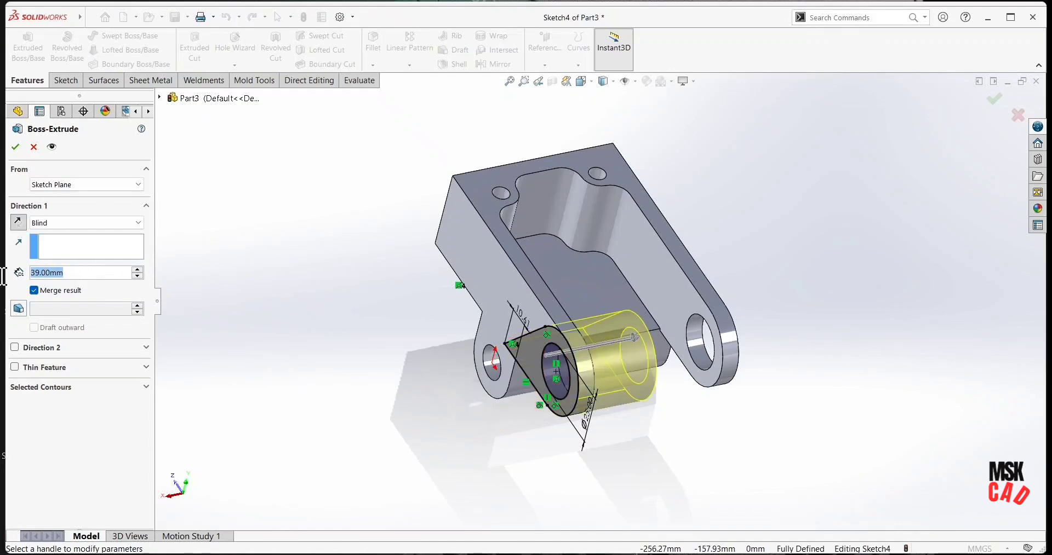
pyautogui.write('16')
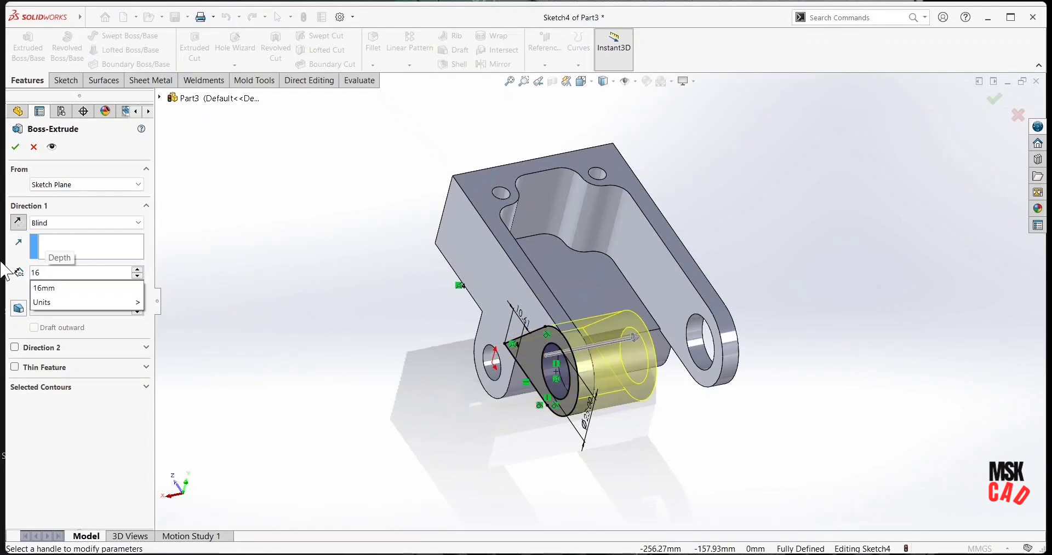
pyautogui.press('Return')
pyautogui.press('Return')
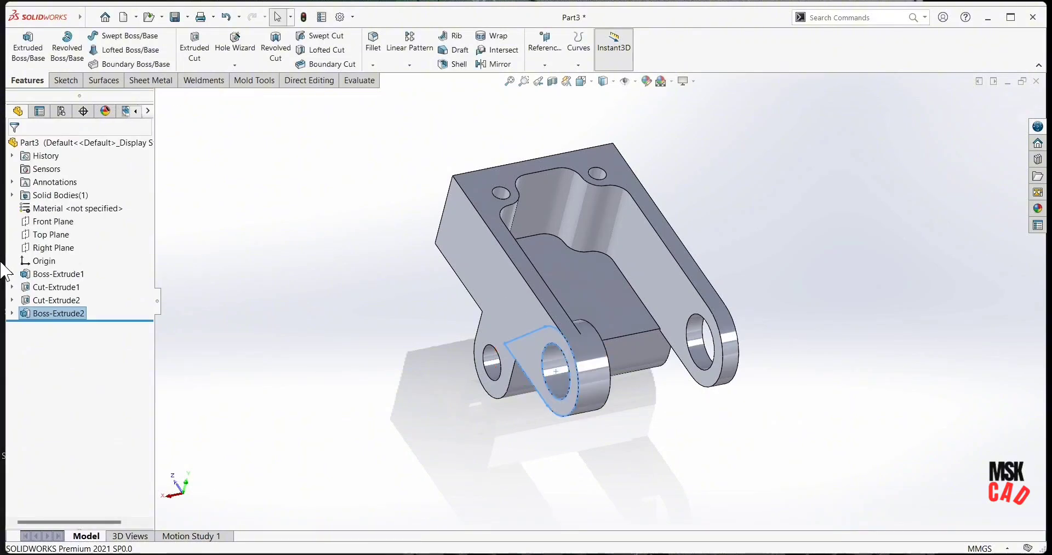
# Mirror the extruded teardrop boss about the Right Plane onto the opposite fork arm.
pyautogui.moveTo(811, 230); pyautogui.dragTo(679, 408, button='middle')
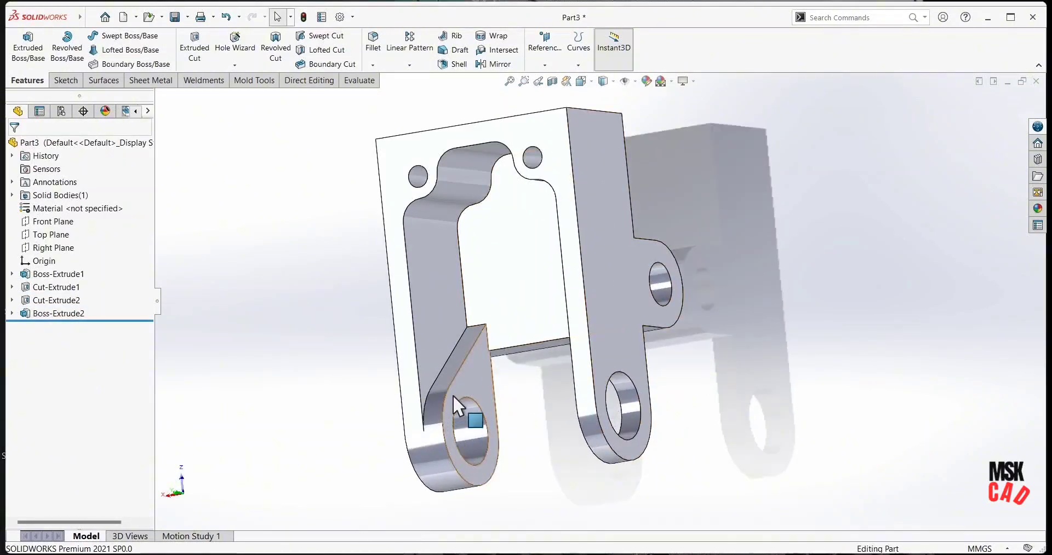
pyautogui.moveTo(452, 396); pyautogui.dragTo(566, 373, button='middle')
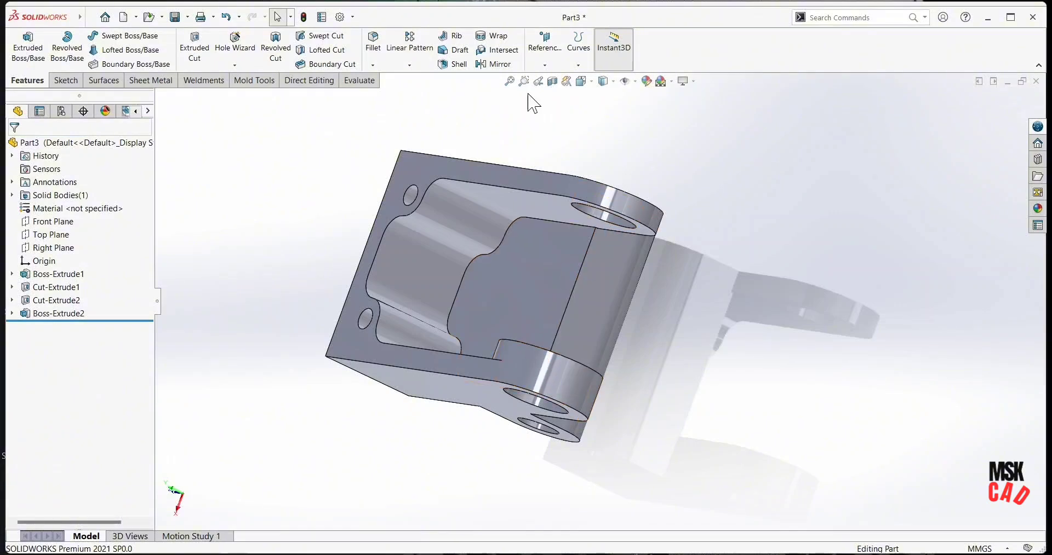
pyautogui.click(497, 66)
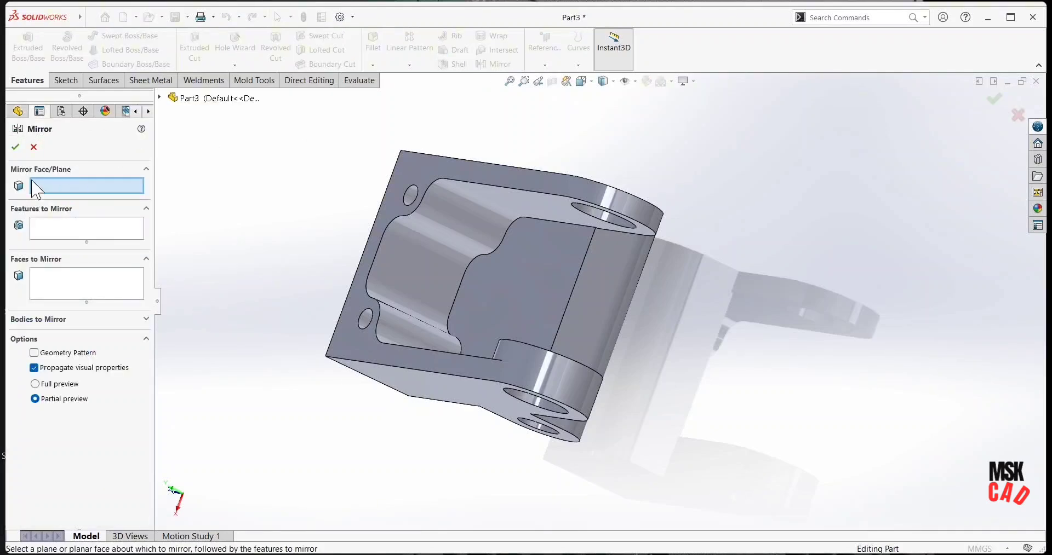
pyautogui.click(158, 98)
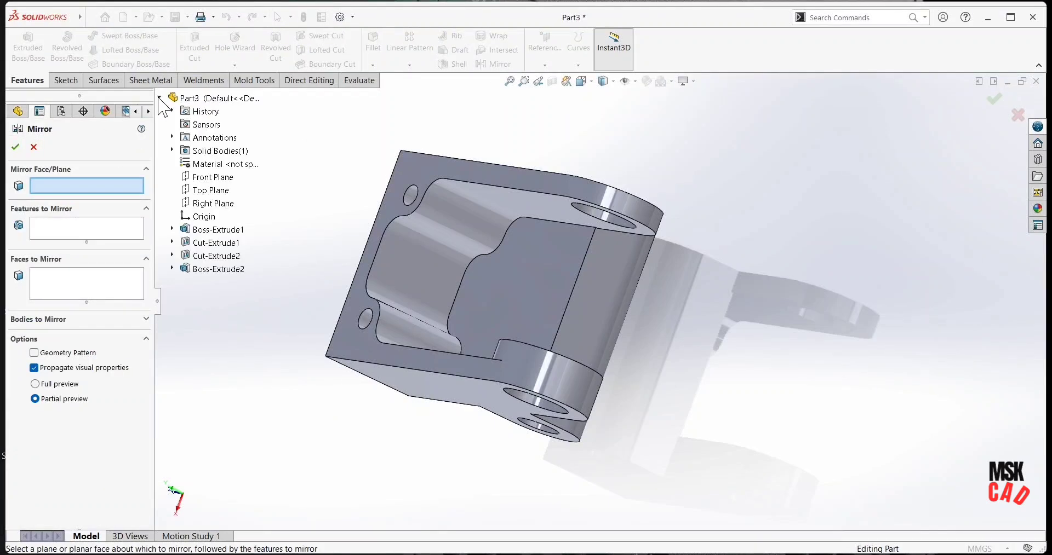
pyautogui.click(213, 203)
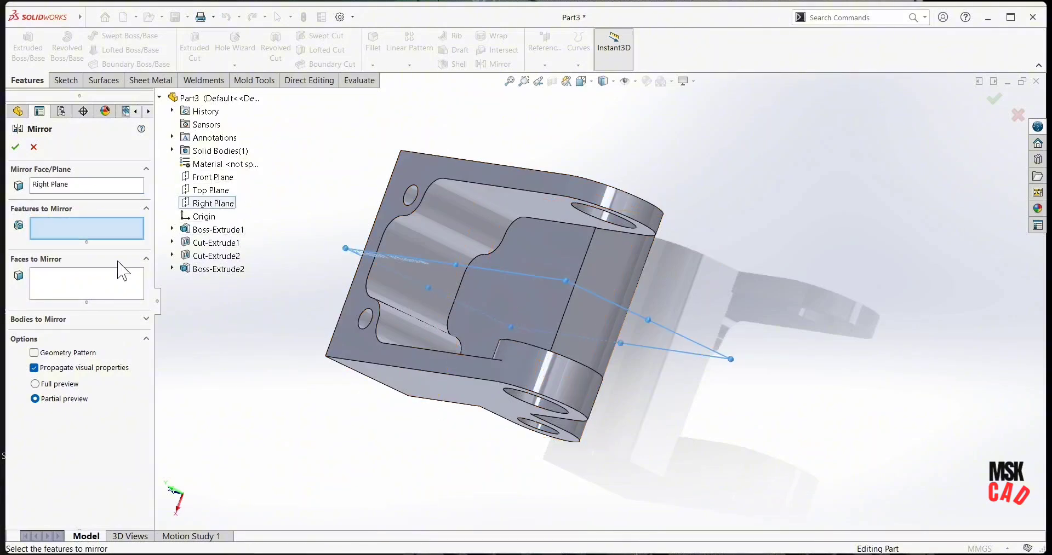
pyautogui.click(219, 270)
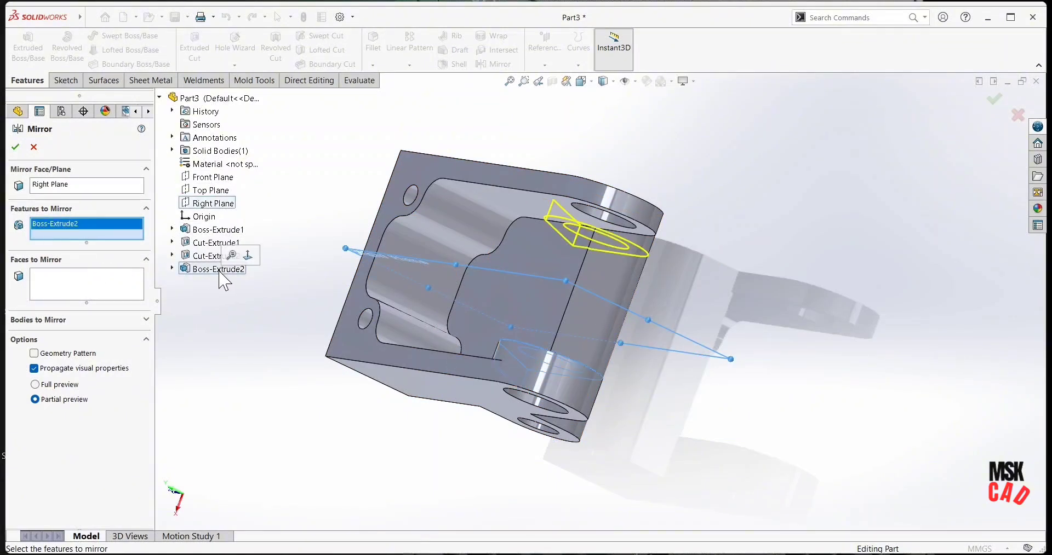
pyautogui.click(18, 146)
# After checking the reference drawing, sketch a corner rectangle about 27 mm wide and 25 mm tall on the closed end face, rising from its lower edge.
pyautogui.moveTo(695, 225)
pyautogui.mouseDown(button='middle')
pyautogui.moveTo(626, 152)
pyautogui.moveTo(737, 297)
pyautogui.moveTo(762, 394)
pyautogui.mouseUp(button='middle')
pyautogui.hotkey('alt', 'Tab')
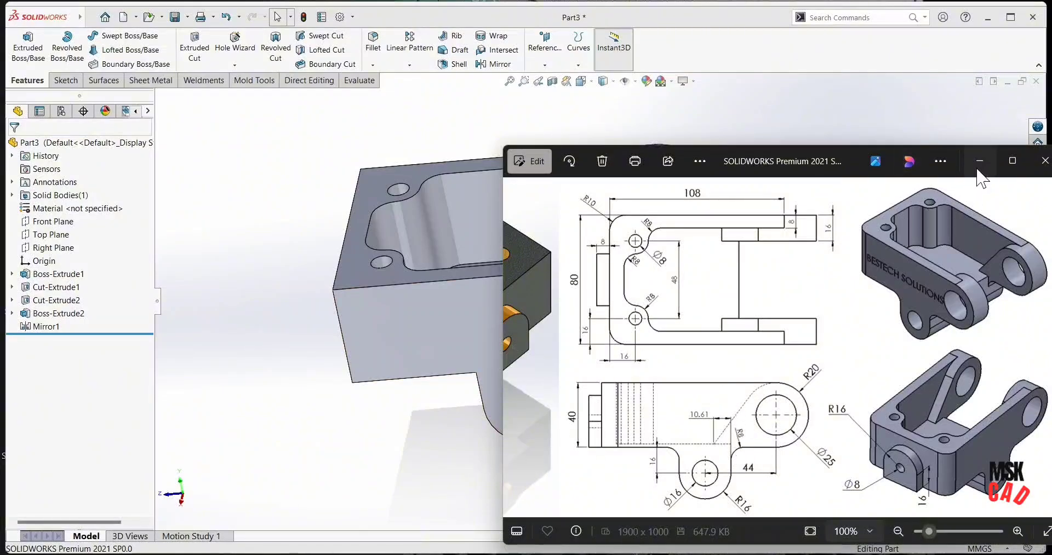
pyautogui.hotkey('alt', 'Tab')
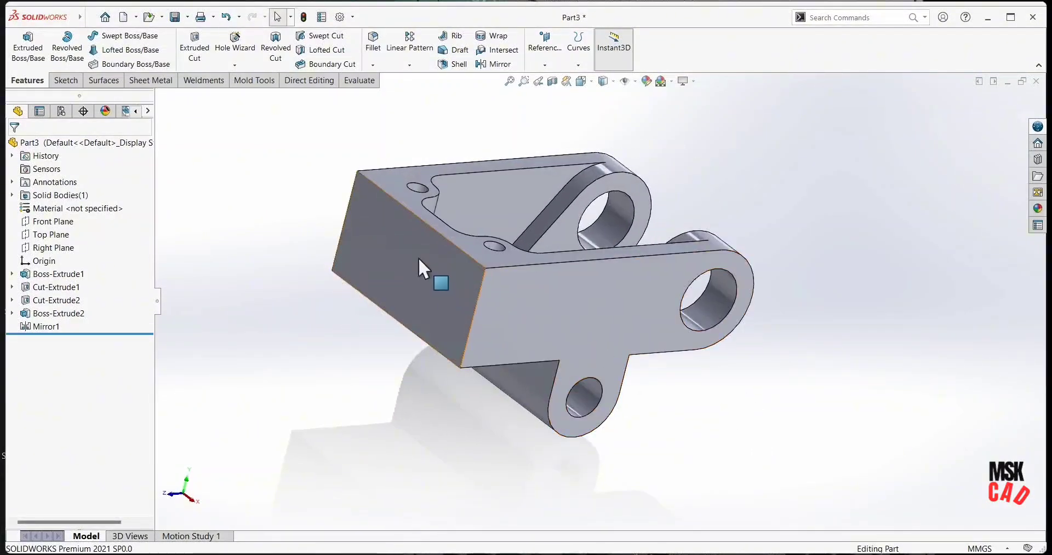
pyautogui.click(459, 279)
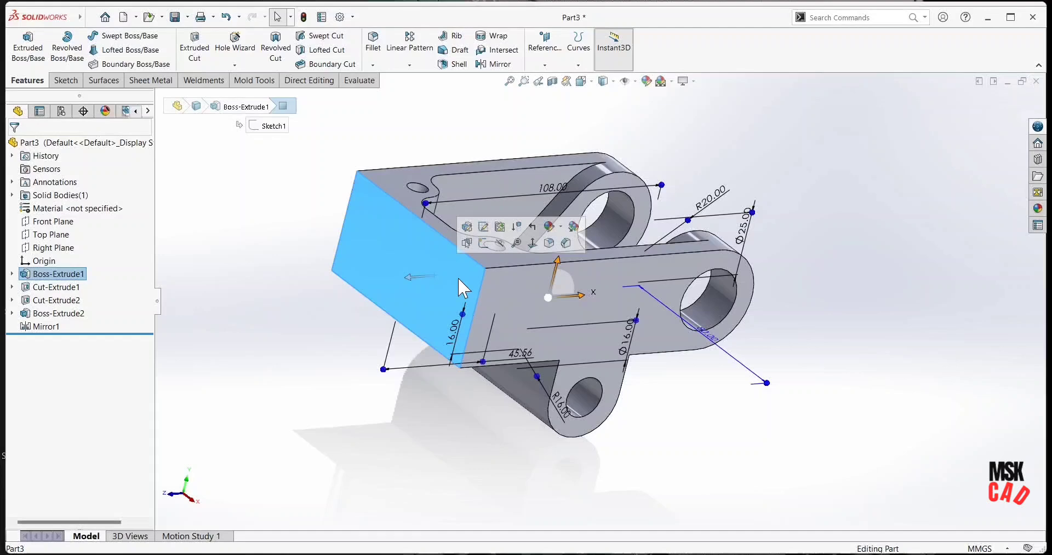
pyautogui.click(484, 243)
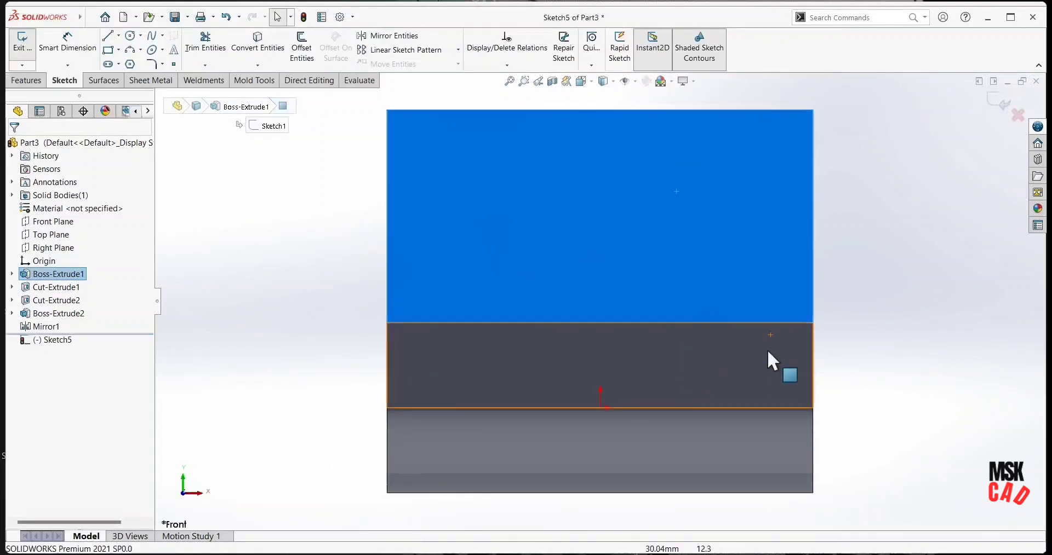
pyautogui.click(108, 50)
pyautogui.click(118, 50)
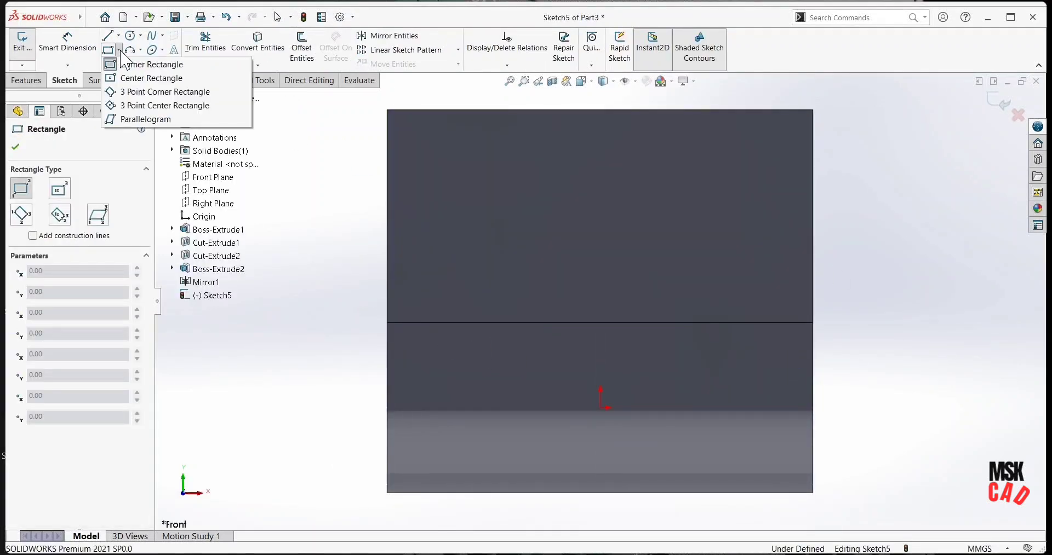
pyautogui.click(151, 64)
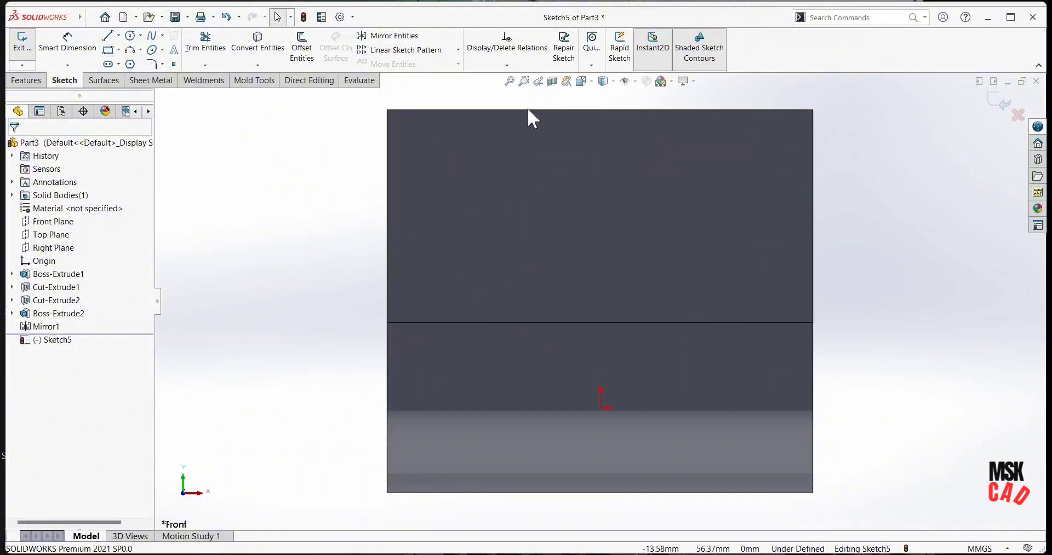
pyautogui.click(535, 322)
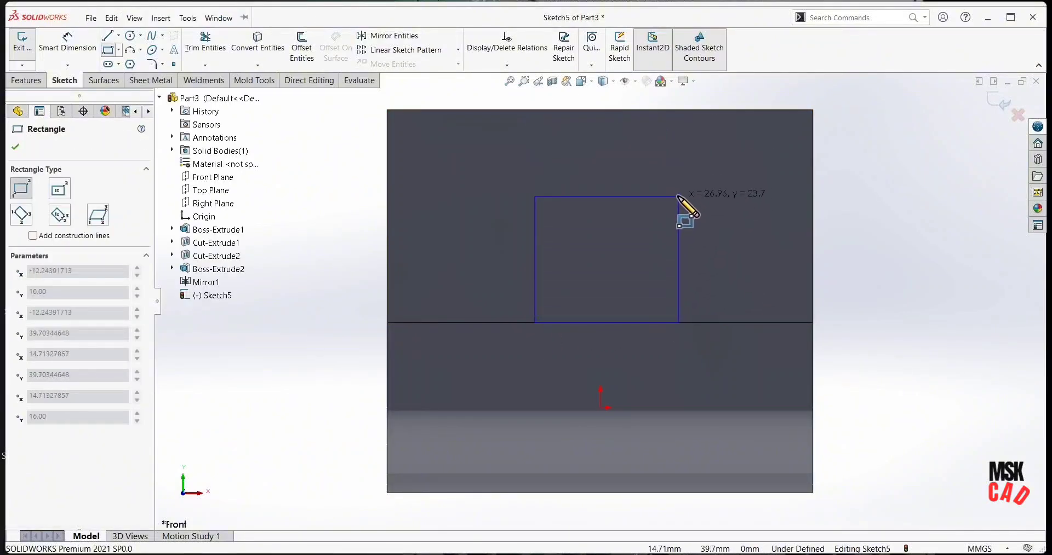
pyautogui.click(676, 190)
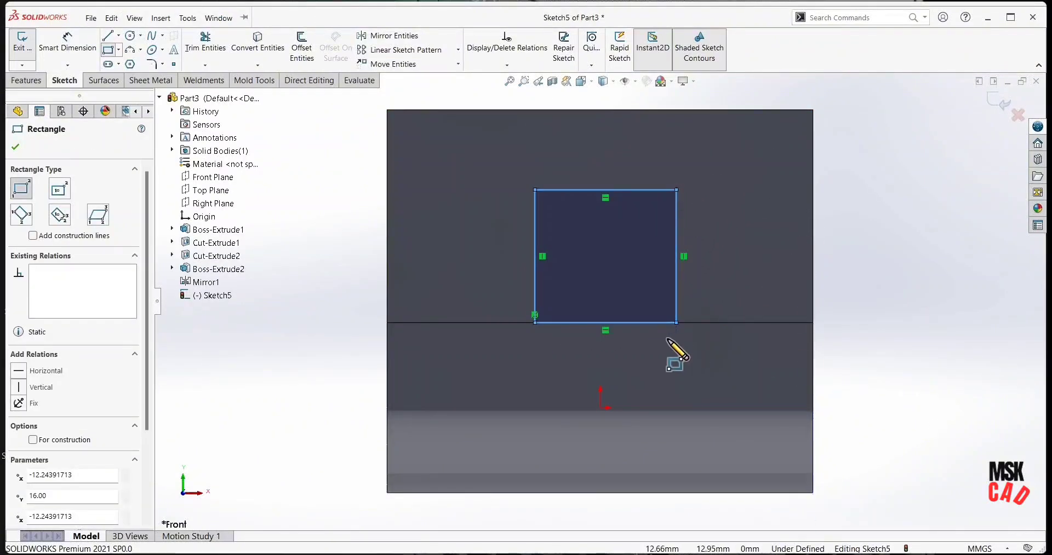
pyautogui.press('Escape')
# Draw a vertical centerline about 79 mm long through the origin, crossing the rectangle and extending beyond the part's height.
pyautogui.click(119, 36)
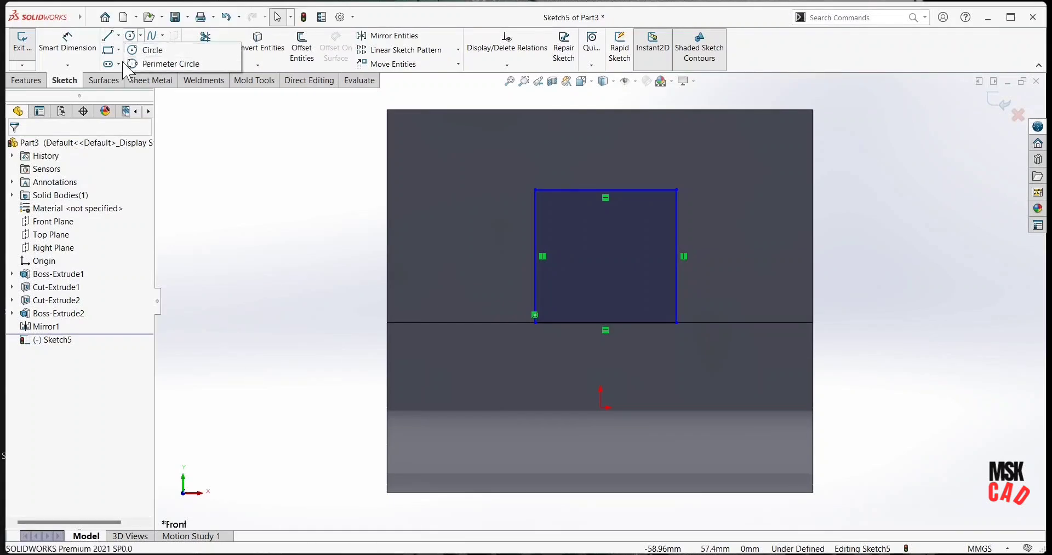
pyautogui.click(138, 61)
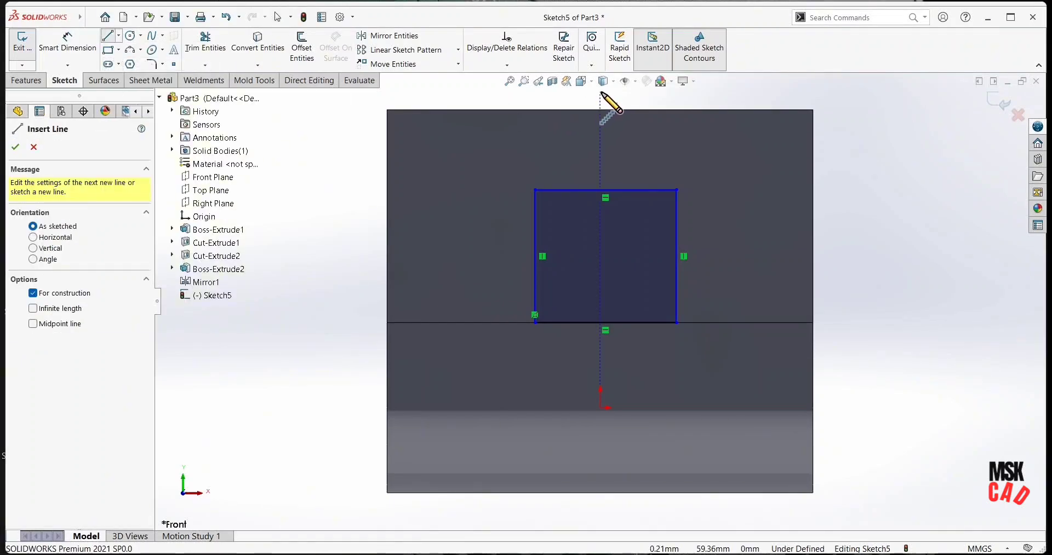
pyautogui.click(600, 91)
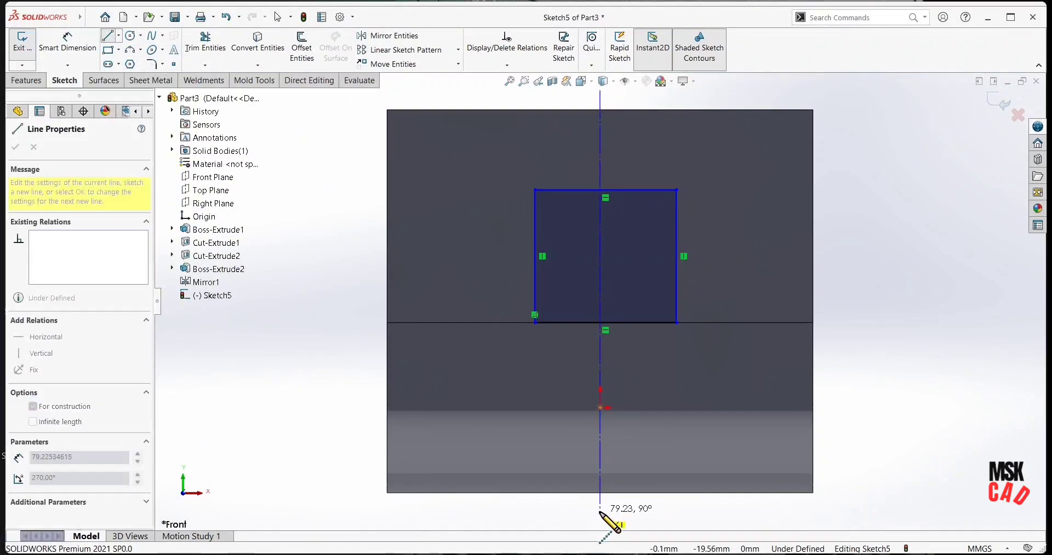
pyautogui.click(600, 512)
pyautogui.rightClick(911, 231)
pyautogui.click(937, 251)
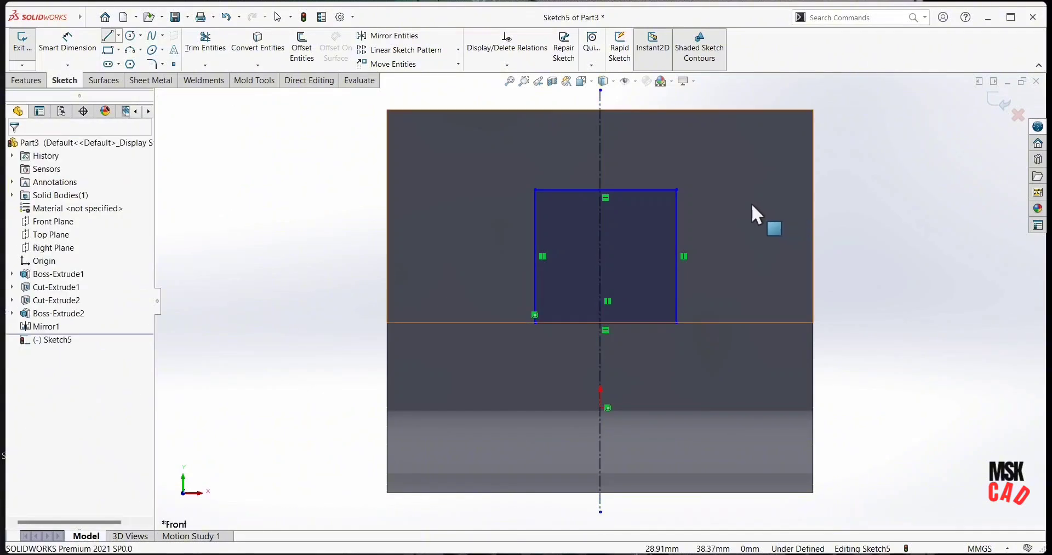
# Dimension the rectangle's vertical side on the closed end face and set its height to 16 mm.
pyautogui.click(69, 50)
pyautogui.click(535, 259)
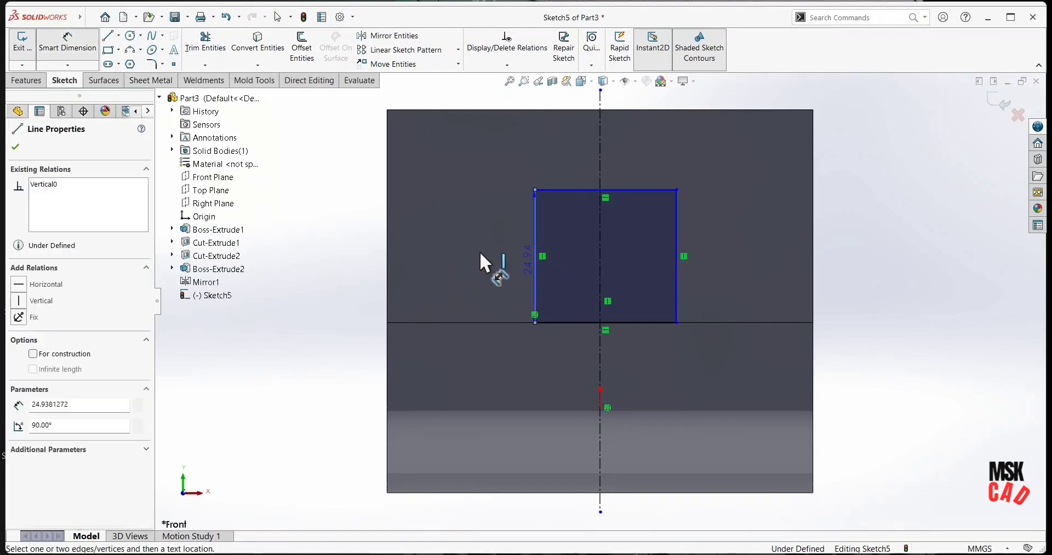
pyautogui.click(479, 251)
pyautogui.write('16')
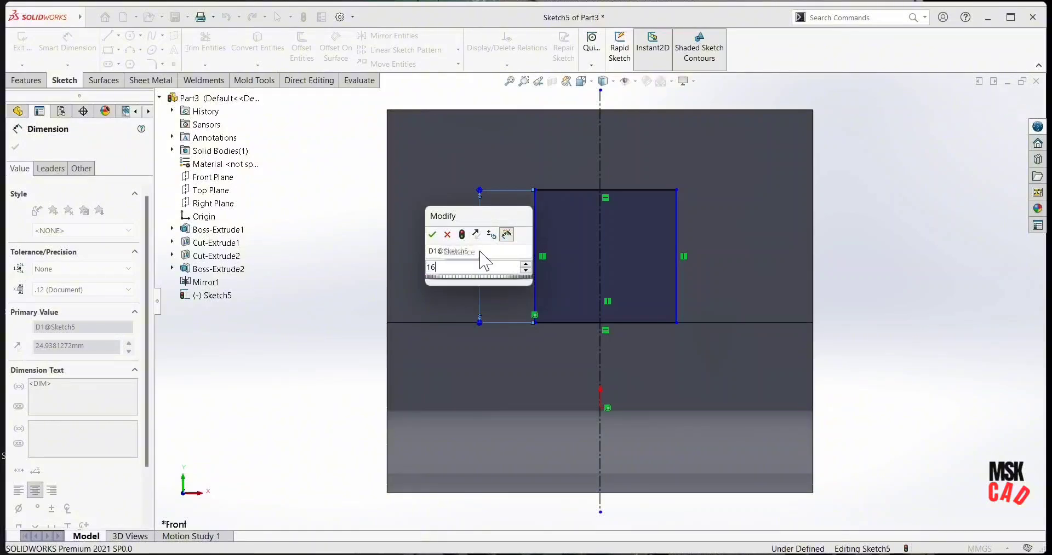
pyautogui.press('Return')
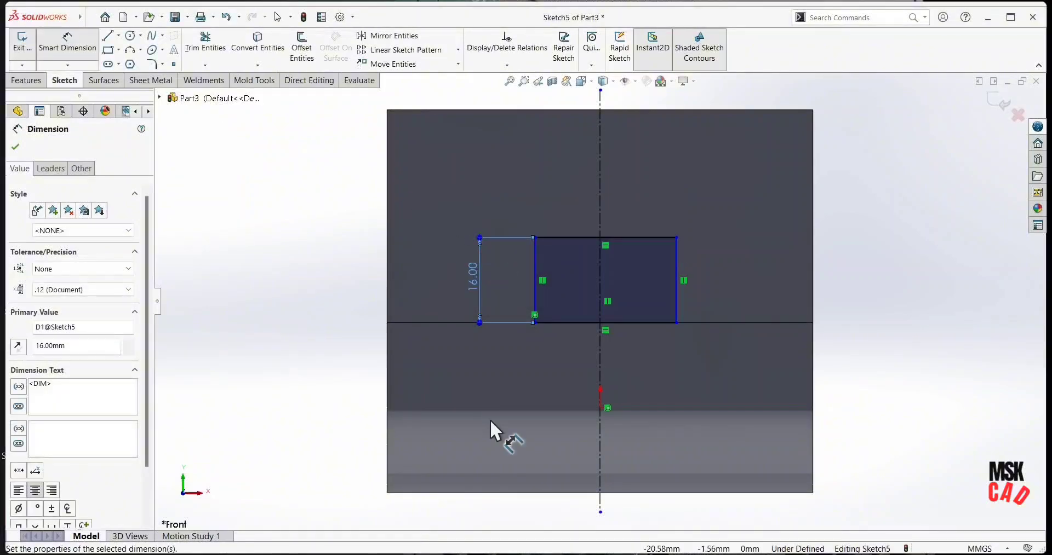
# Draw a three-point arc of about 13.3 mm radius between the rectangle's upper corners, bulging upward and tangent to both vertical sides.
pyautogui.click(141, 50)
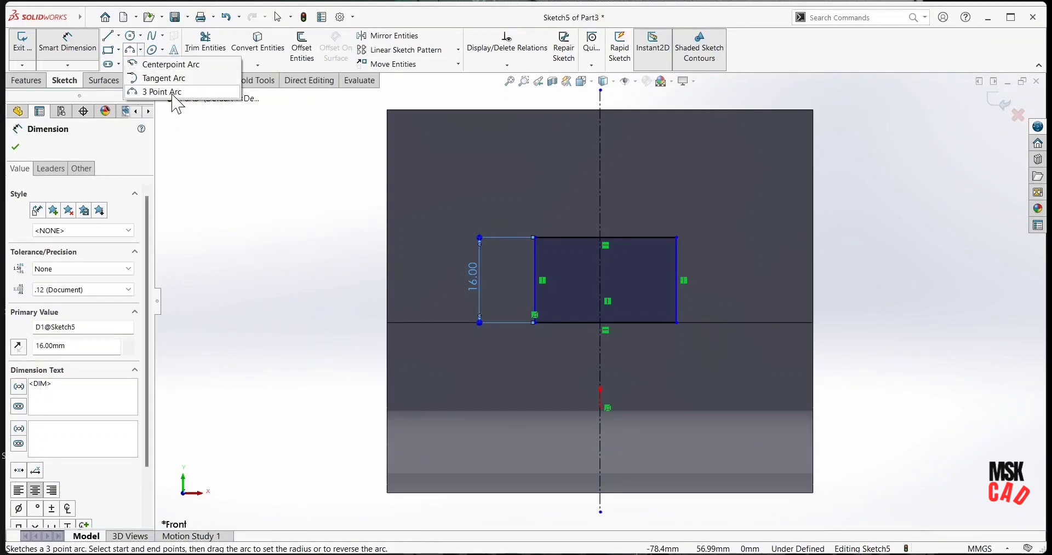
pyautogui.click(174, 92)
pyautogui.click(534, 238)
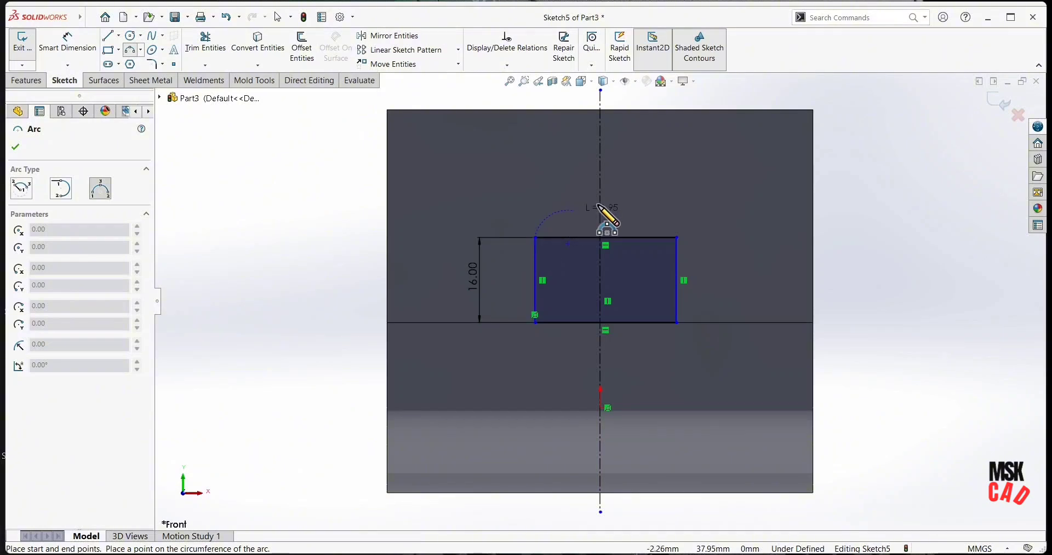
pyautogui.click(677, 238)
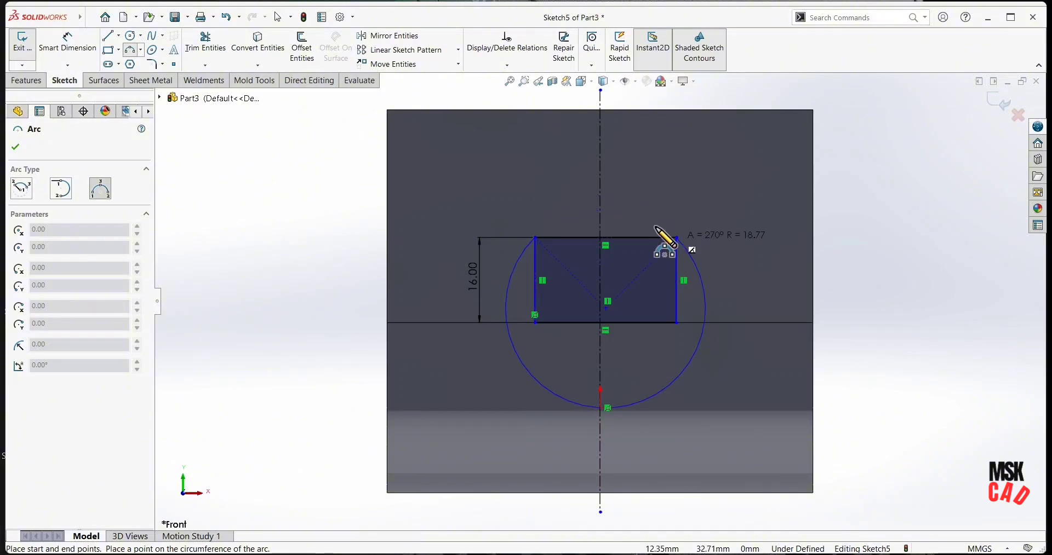
pyautogui.click(606, 168)
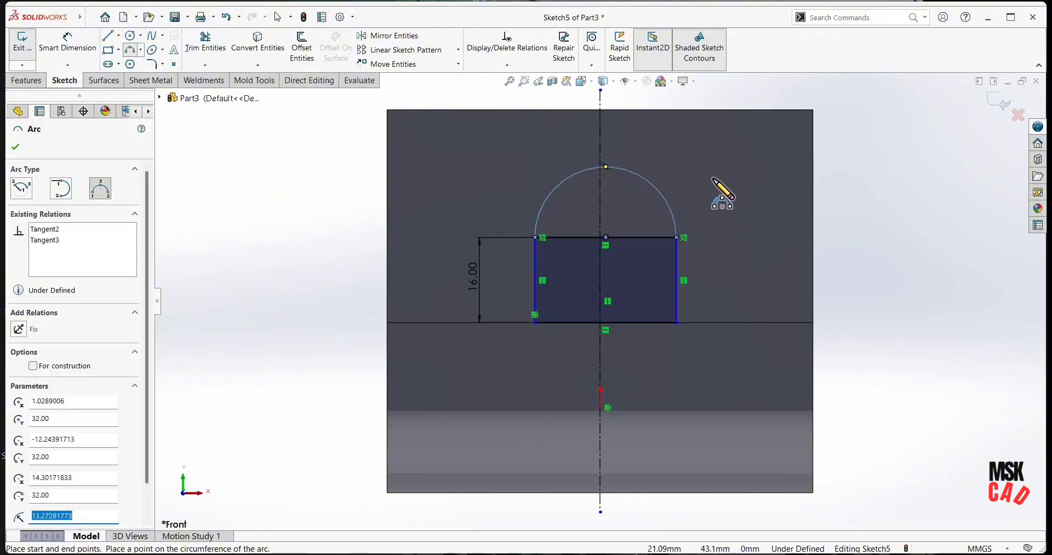
pyautogui.rightClick(724, 187)
pyautogui.click(732, 186)
# Dimension the arc above the rectangle and set its radius to 16 mm.
pyautogui.click(67, 44)
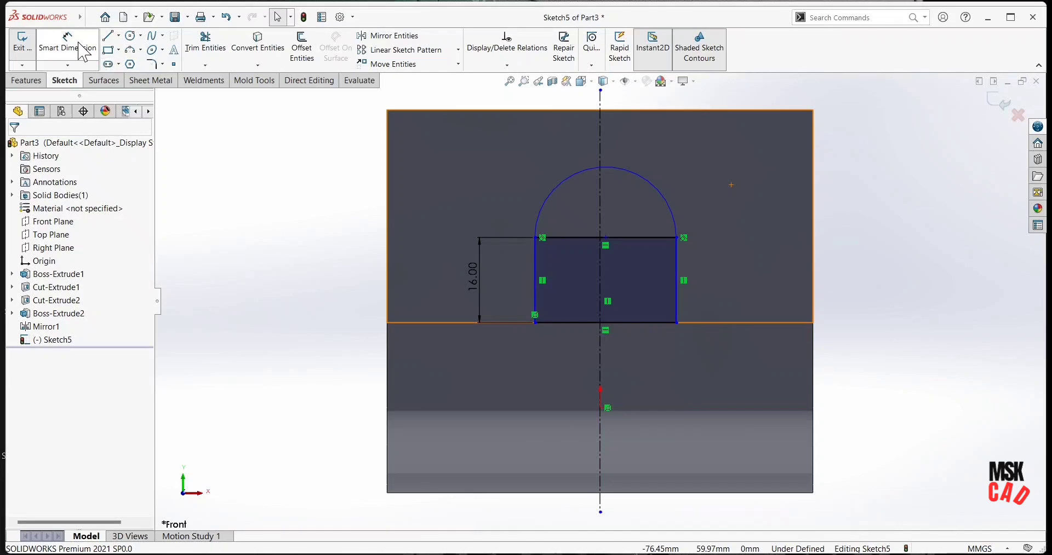
pyautogui.click(648, 183)
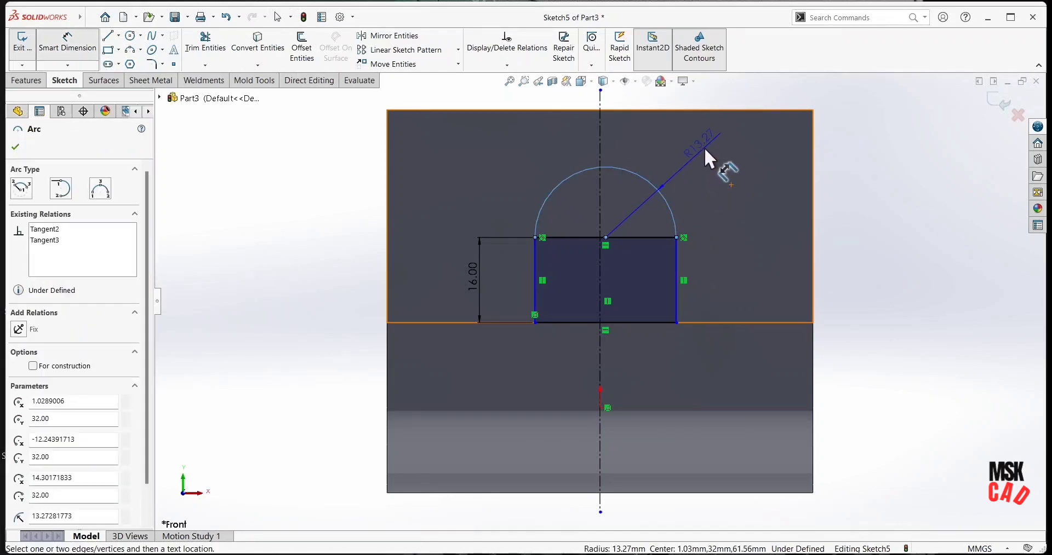
pyautogui.click(704, 147)
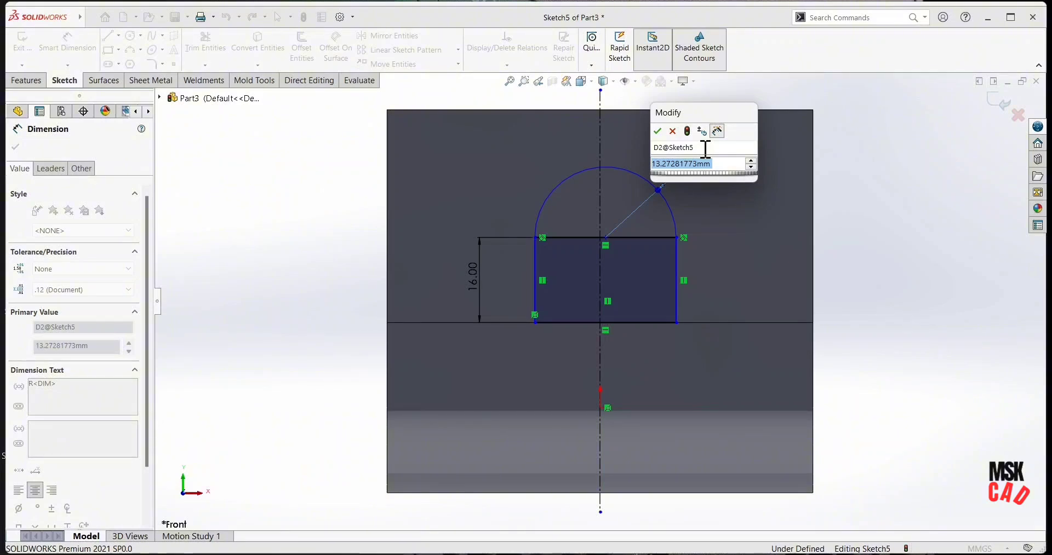
pyautogui.write('16')
pyautogui.press('Return')
pyautogui.press('Escape')
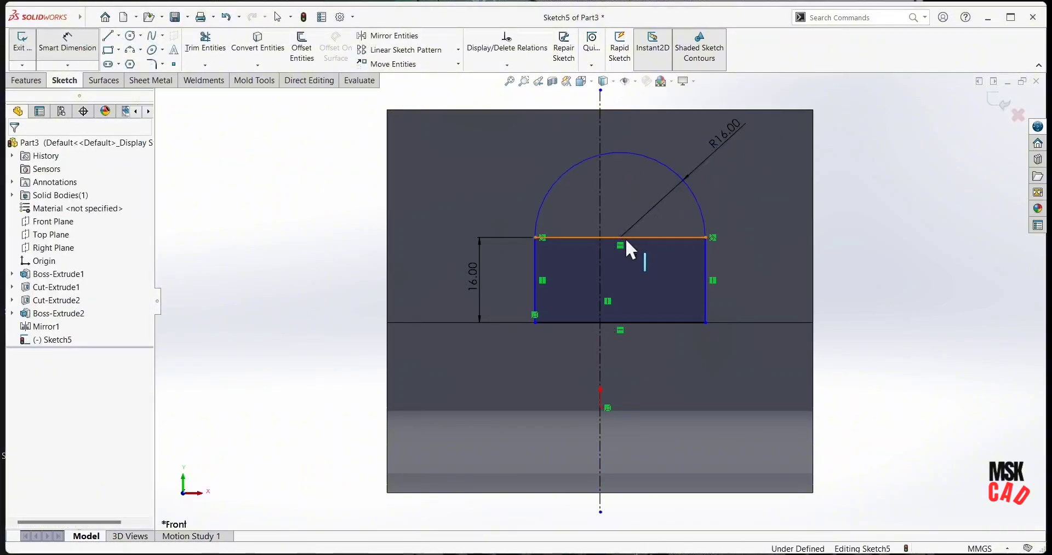
# Make the arc's center coincident with the vertical centerline and delete the line dividing the arc from the rectangle.
pyautogui.click(620, 236)
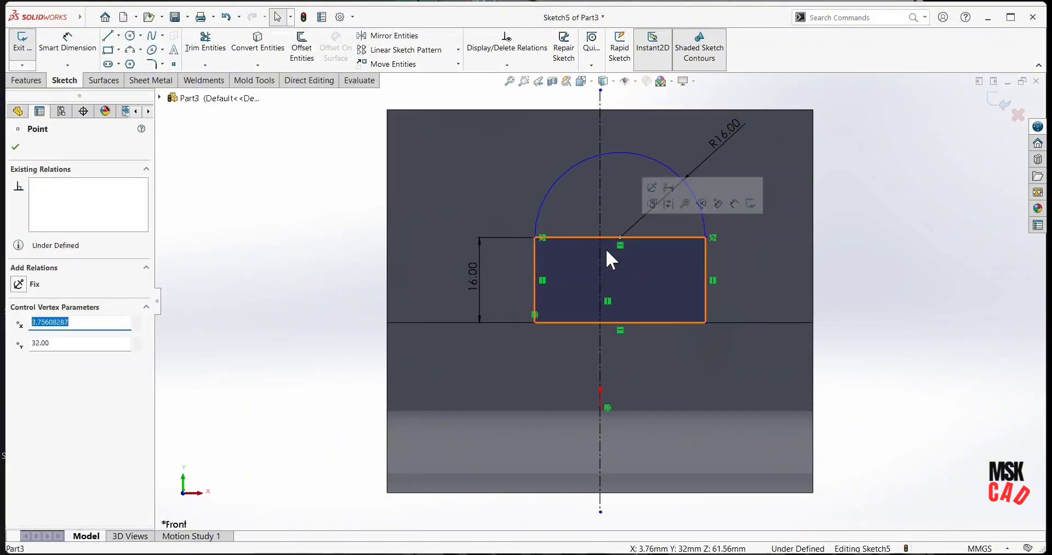
pyautogui.keyDown('ctrl'); pyautogui.click(601, 216); pyautogui.keyUp('ctrl')
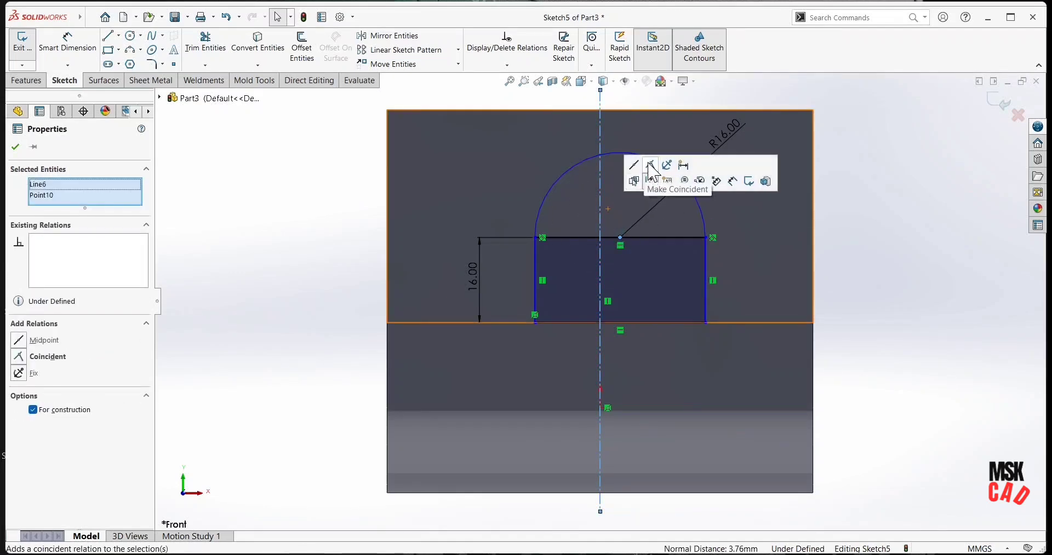
pyautogui.click(652, 167)
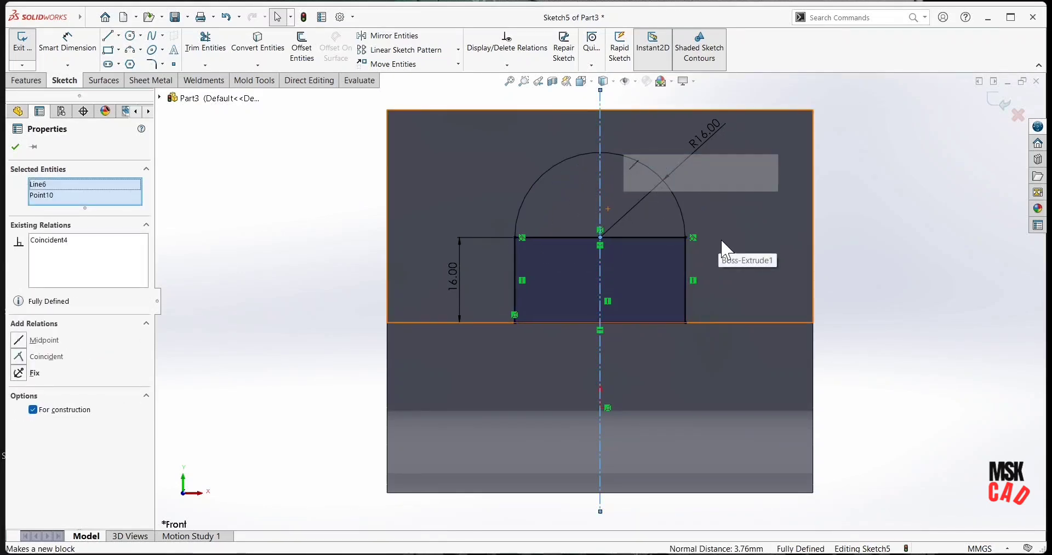
pyautogui.click(721, 177)
pyautogui.click(323, 274)
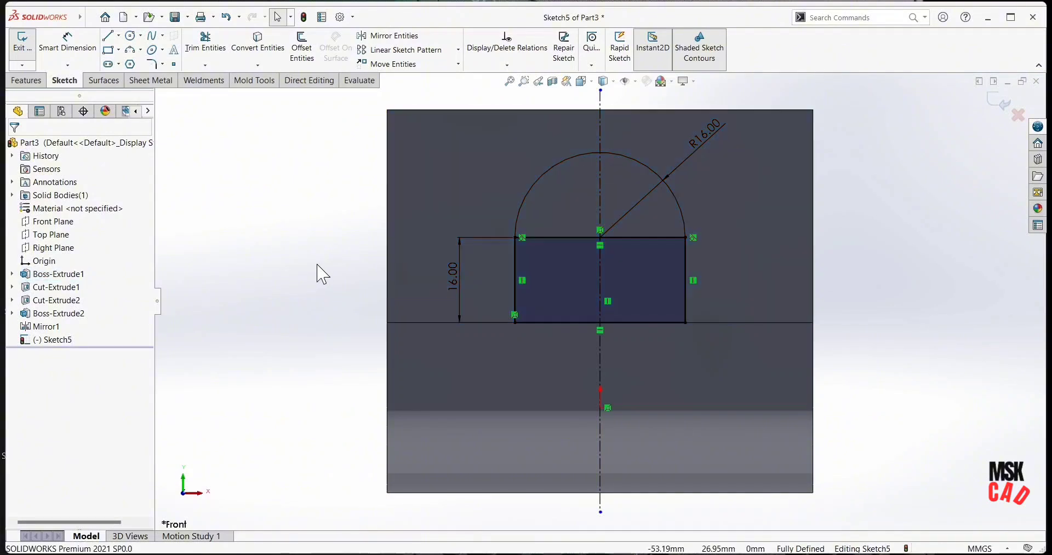
pyautogui.click(554, 237)
pyautogui.press('Delete')
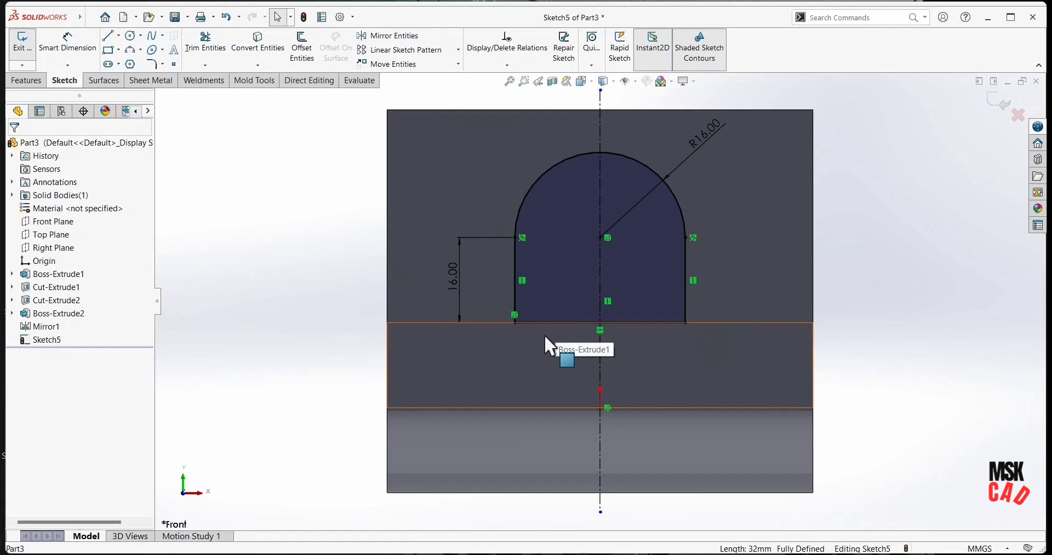
# Sketch a circle at the arc's center inside the lug profile and set its diameter to 8 mm.
pyautogui.click(130, 36)
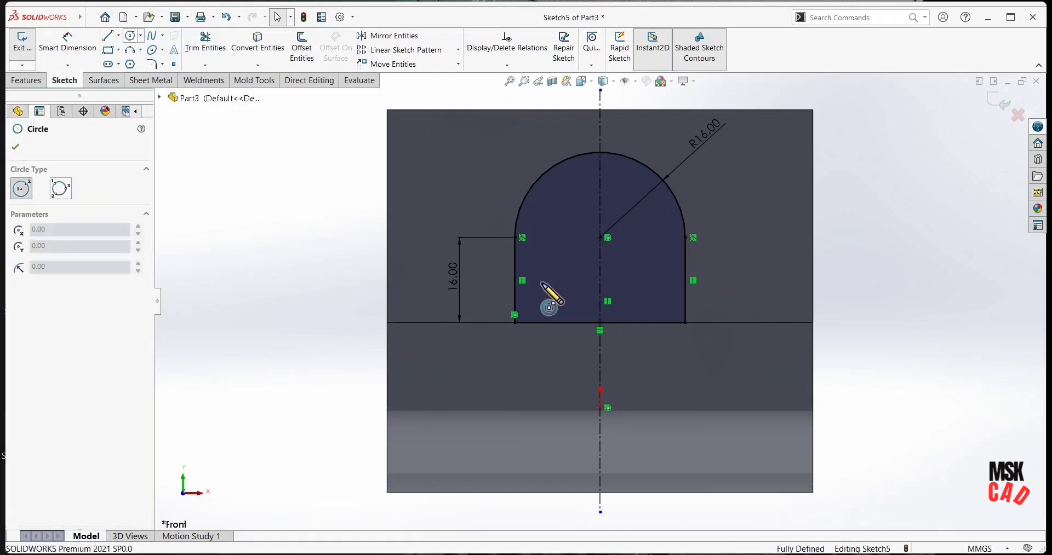
pyautogui.click(600, 238)
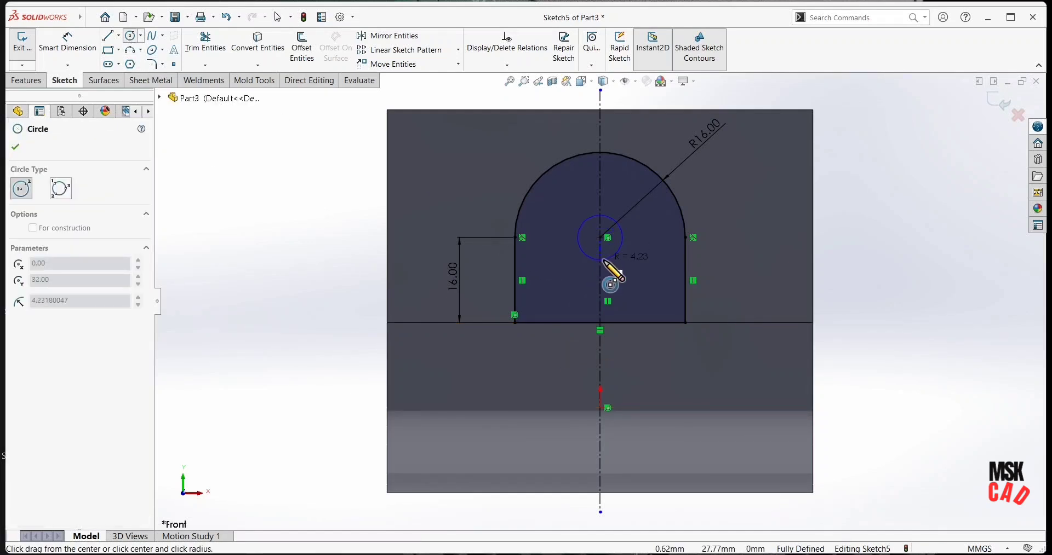
pyautogui.click(603, 260)
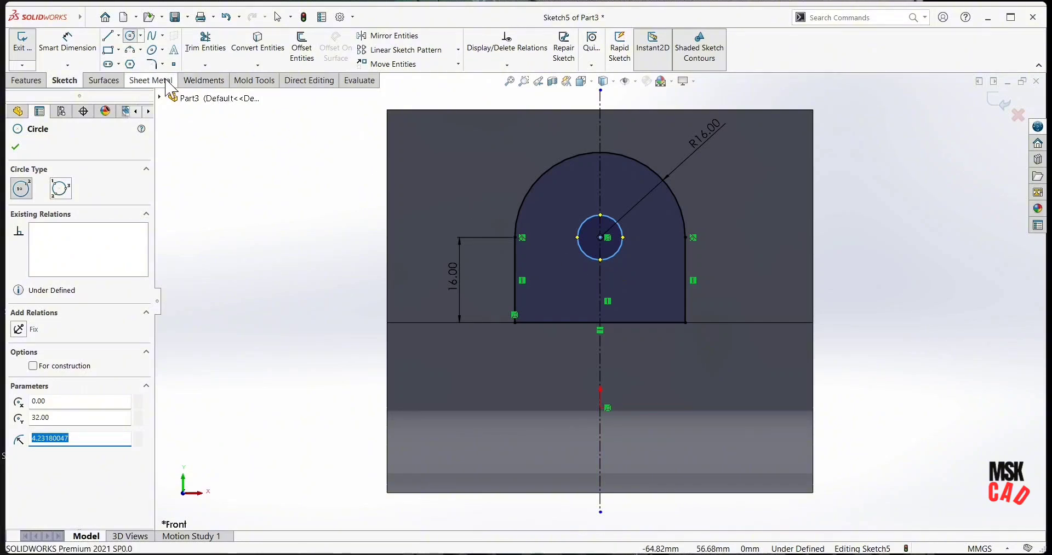
pyautogui.click(68, 41)
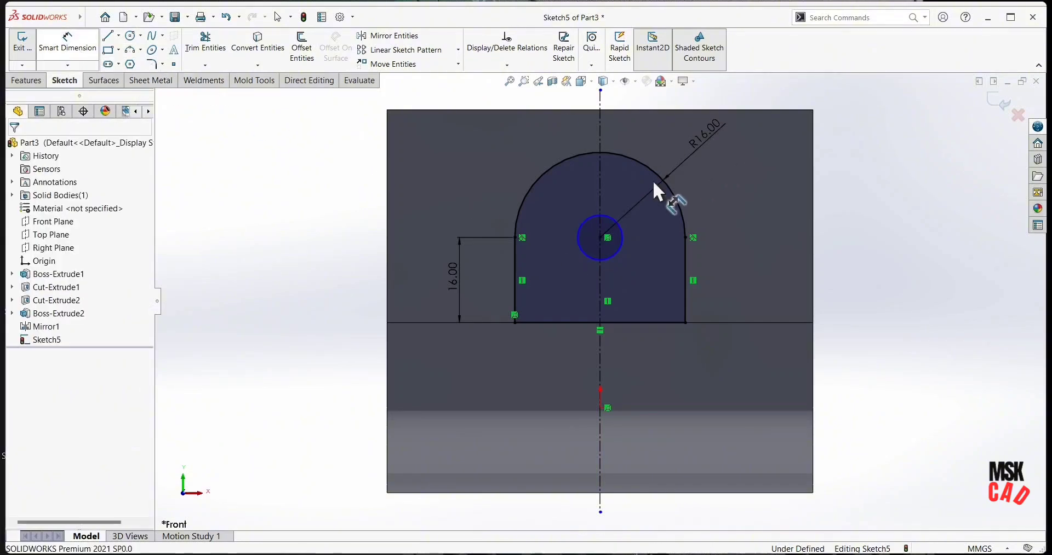
pyautogui.click(621, 230)
pyautogui.click(745, 227)
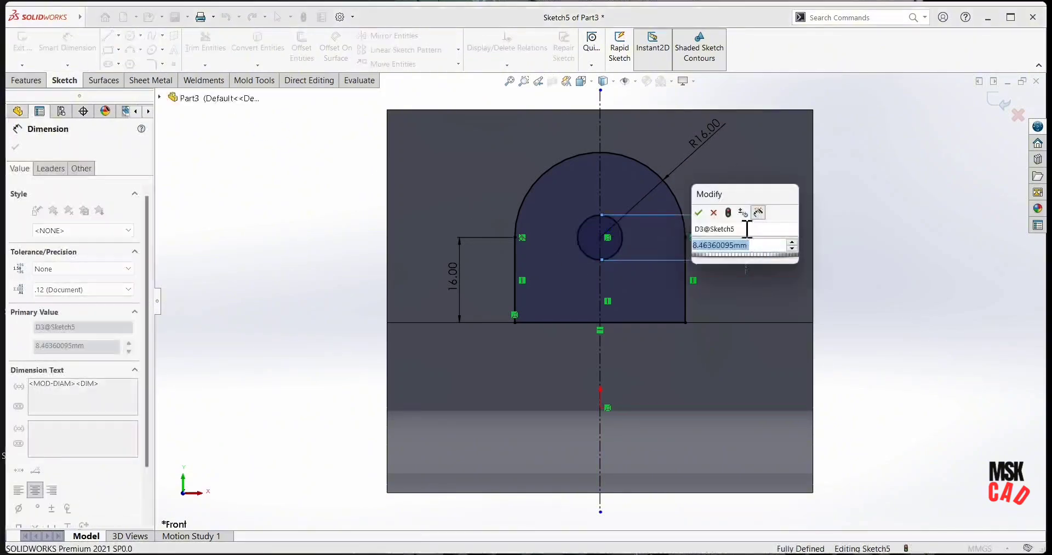
pyautogui.write('8')
pyautogui.press('Return')
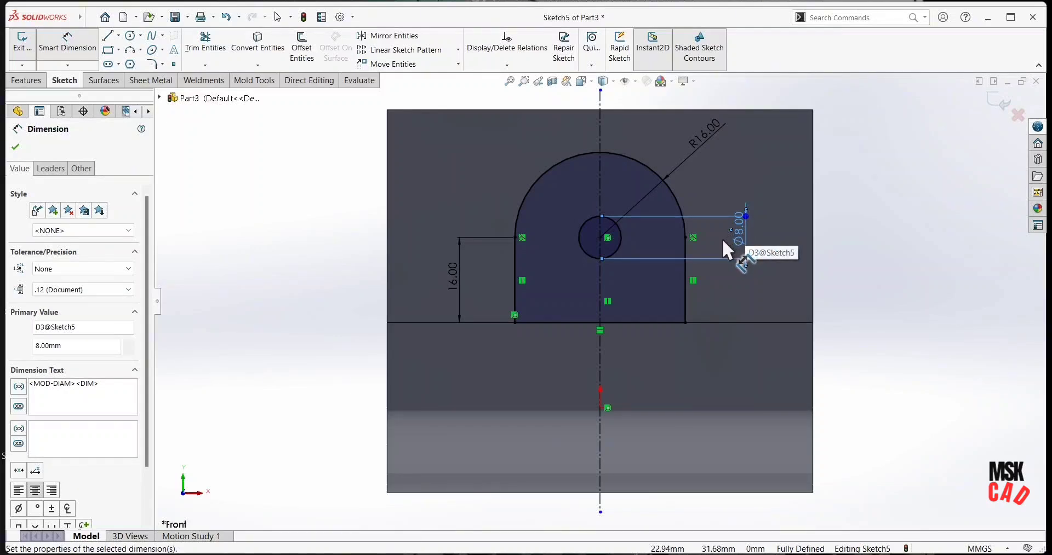
# Extrude the rounded lug profile with its hole as an 8 mm blind boss outward from the closed end face.
pyautogui.click(22, 82)
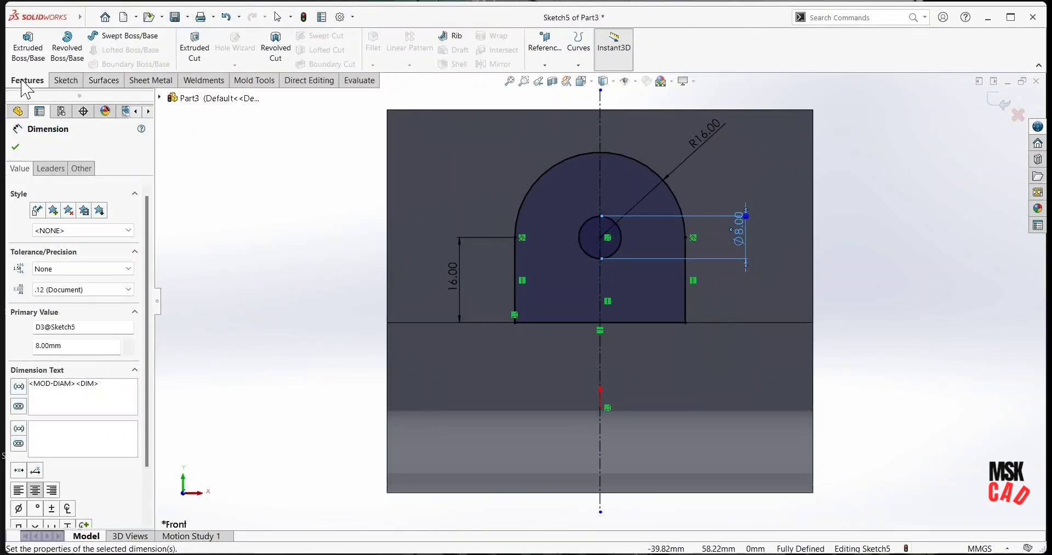
pyautogui.click(28, 48)
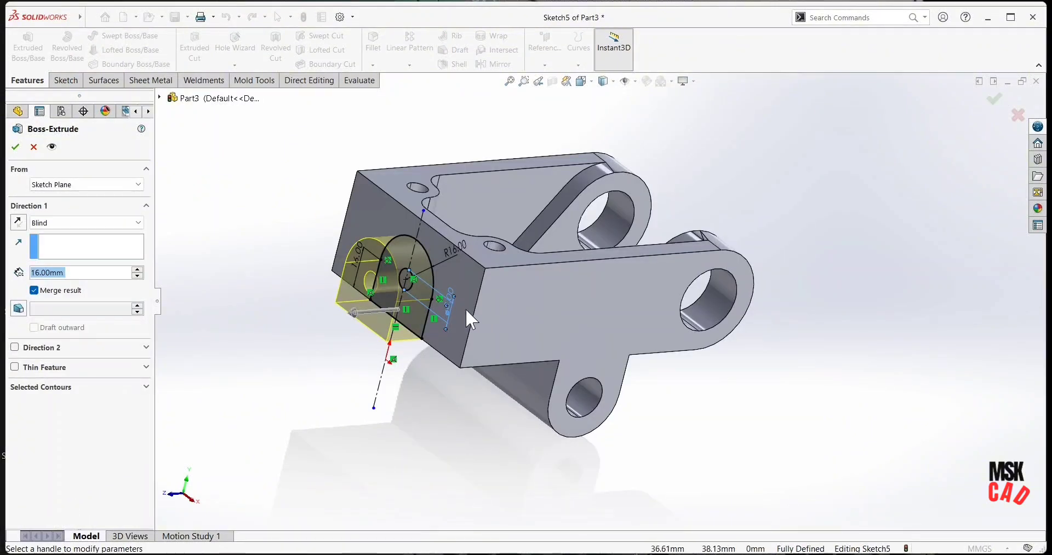
pyautogui.write('8')
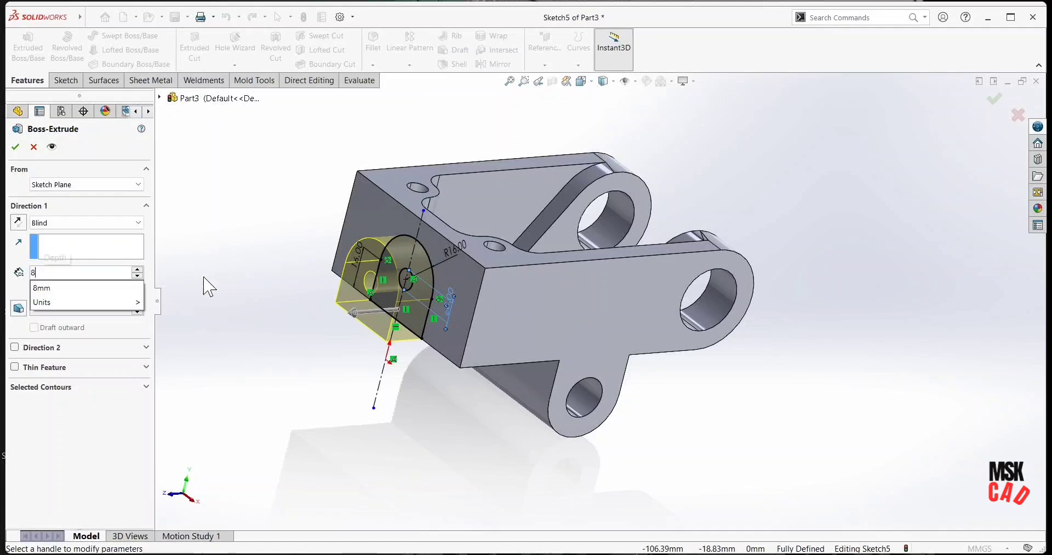
pyautogui.press('Return')
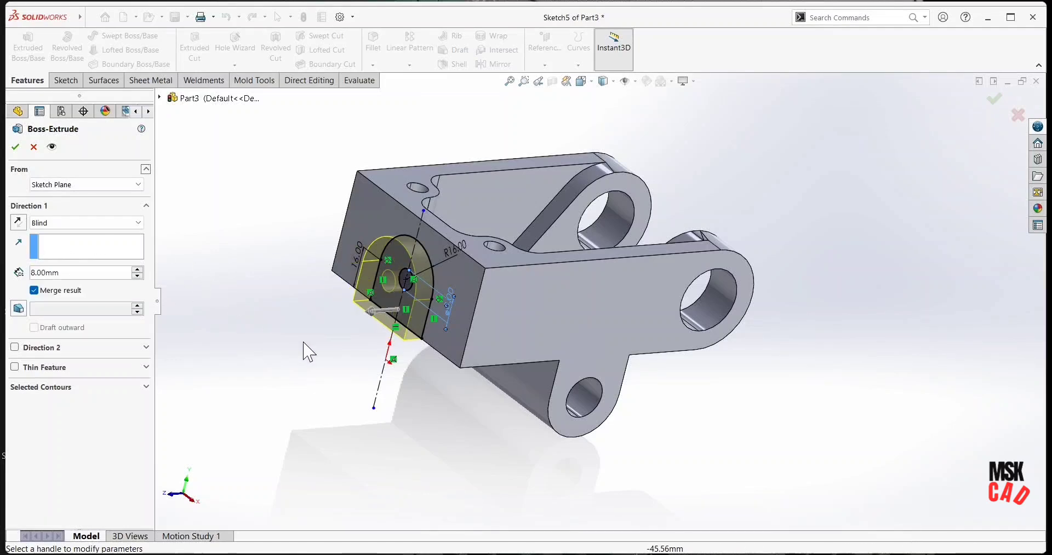
pyautogui.click(16, 148)
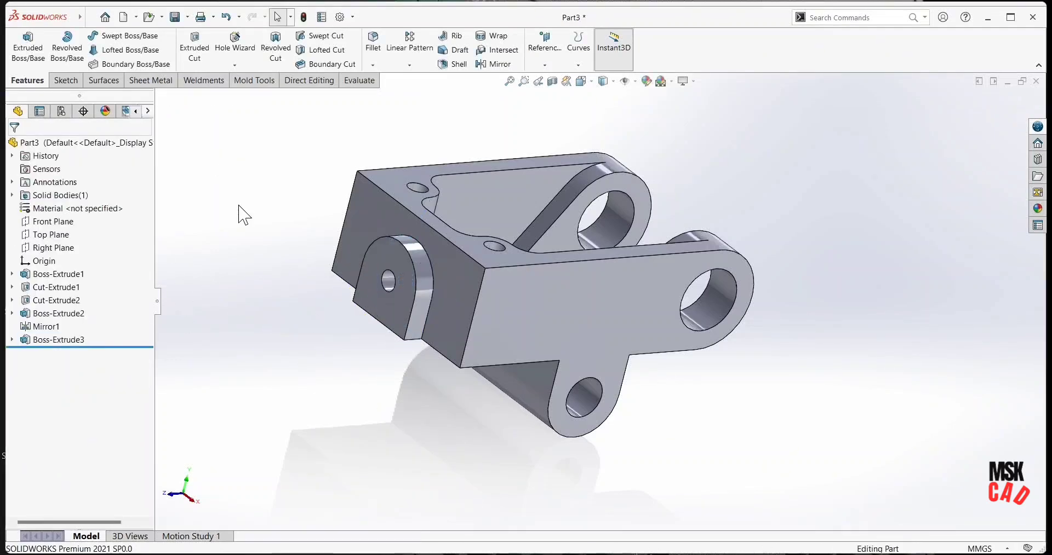
# Start a fillet with an 8 mm radius on the inside edge where the bracket's underside meets the long cylindrical lug.
pyautogui.moveTo(386, 467); pyautogui.dragTo(383, 352, button='middle')
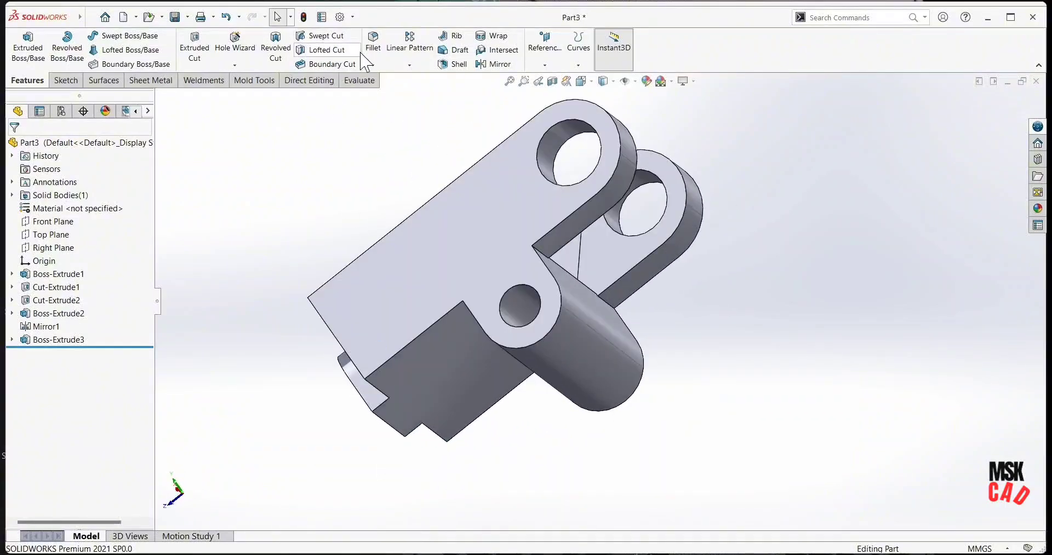
pyautogui.click(373, 66)
pyautogui.click(397, 92)
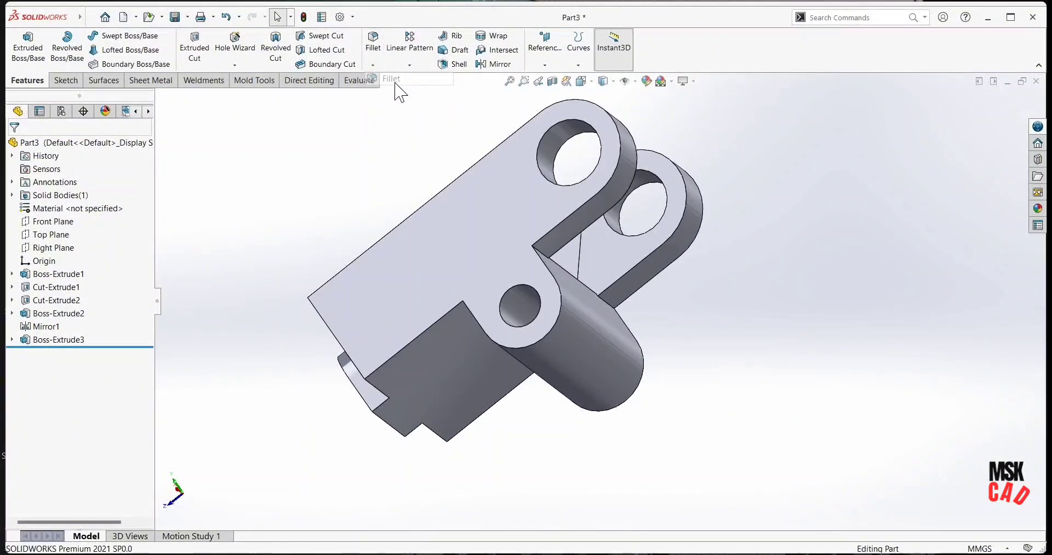
pyautogui.moveTo(479, 307); pyautogui.dragTo(536, 288, button='middle')
pyautogui.click(533, 289)
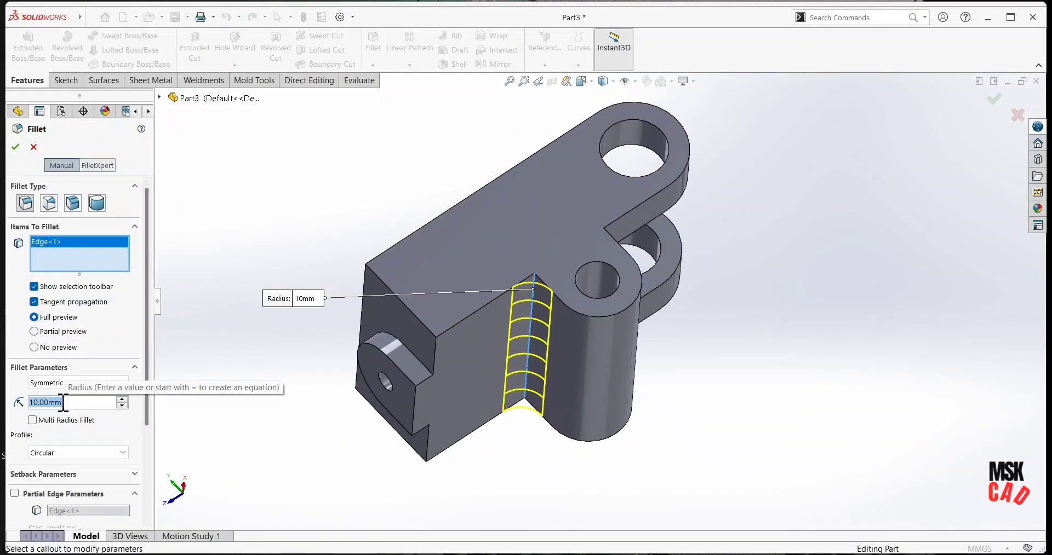
pyautogui.write('8')
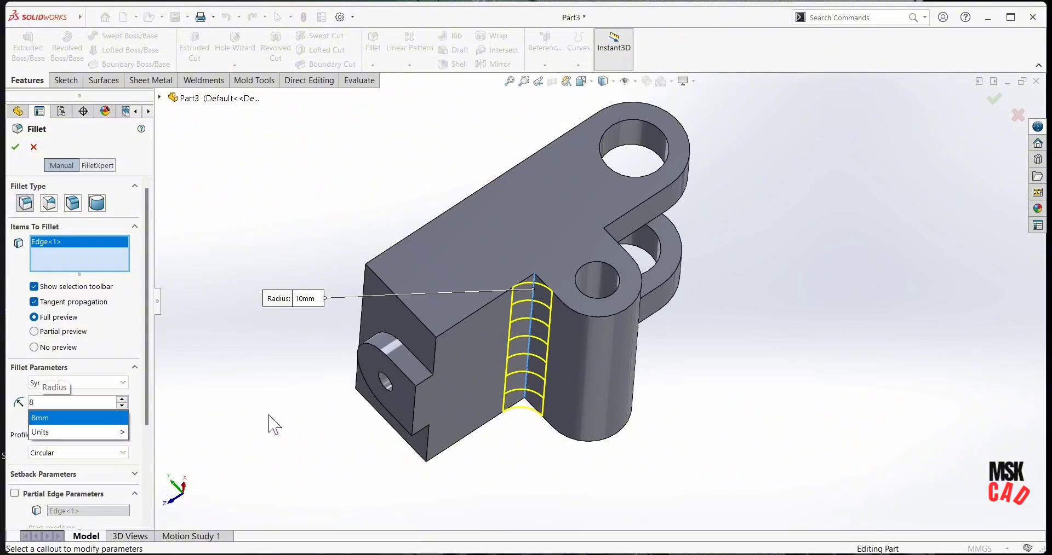
pyautogui.press('Return')
pyautogui.moveTo(518, 341); pyautogui.dragTo(435, 415, button='middle')
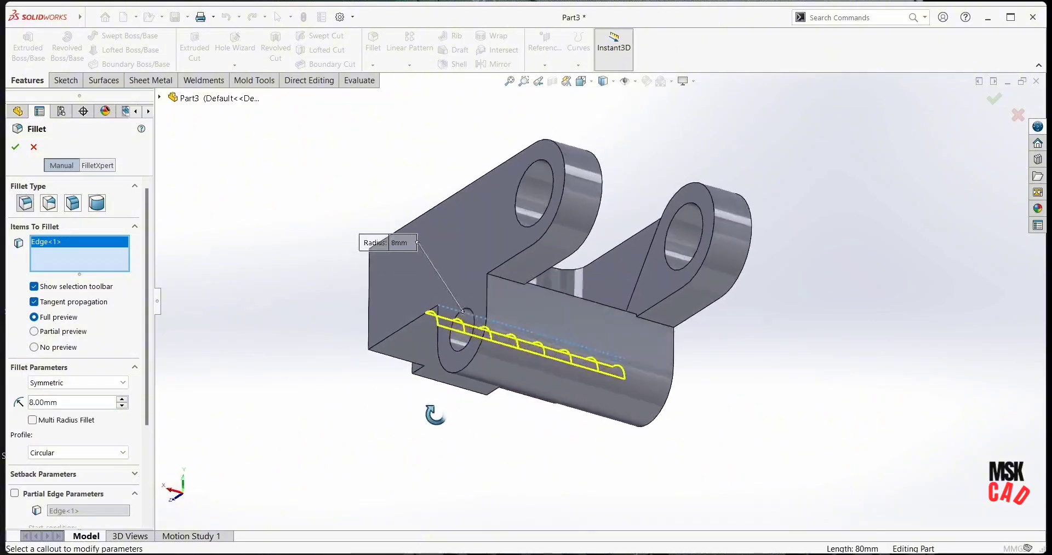
pyautogui.click(509, 279)
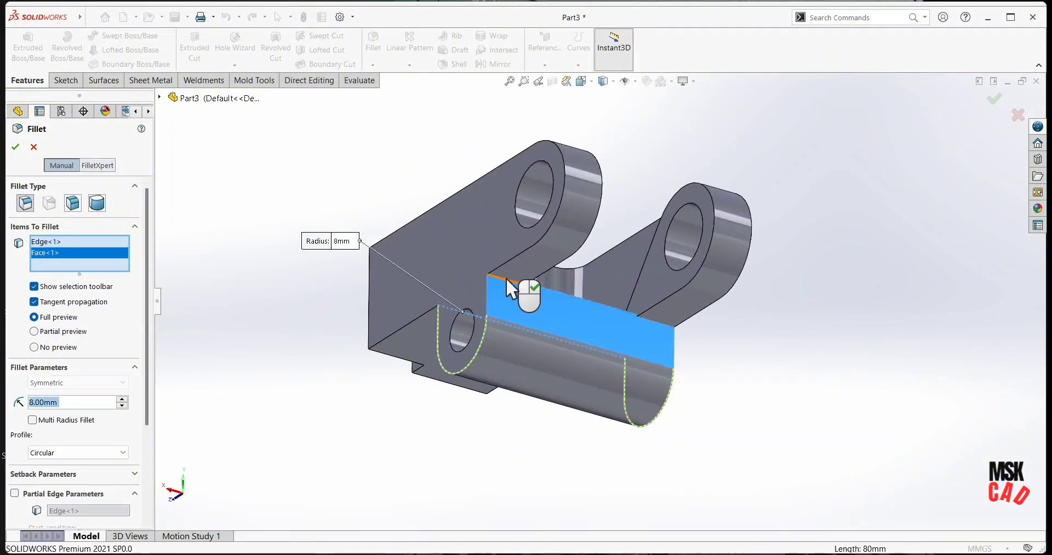
pyautogui.rightClick(52, 260)
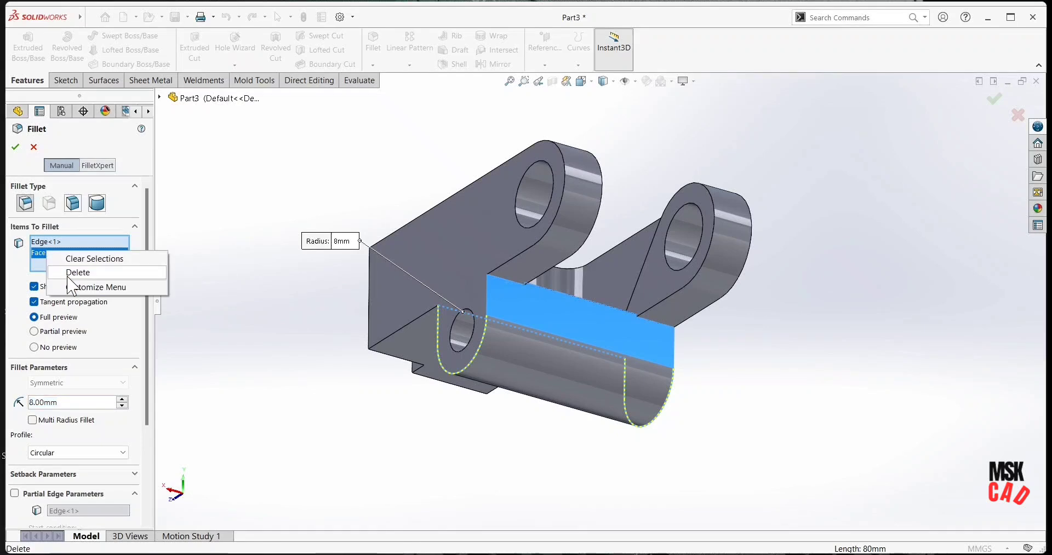
pyautogui.click(71, 272)
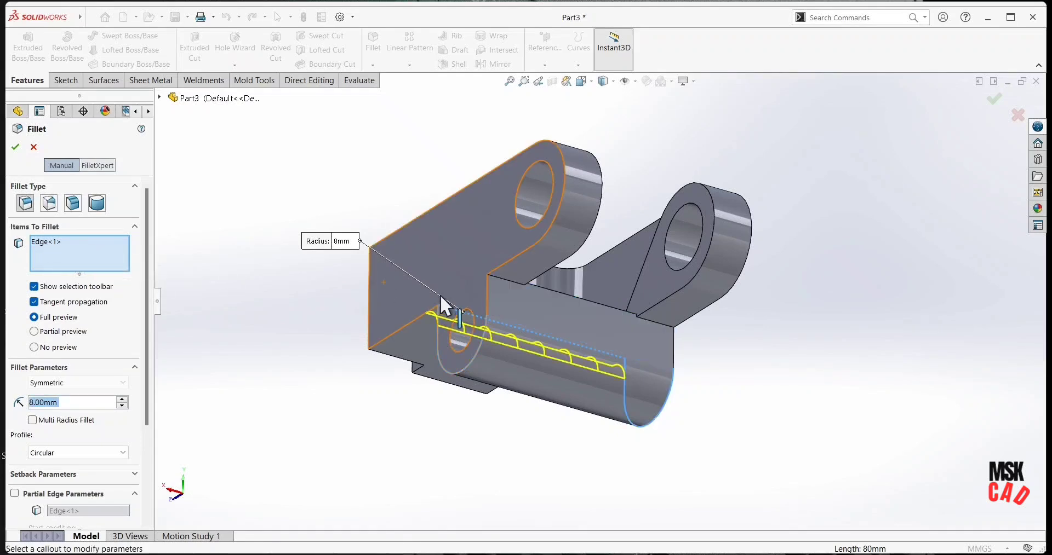
# Add the two short edges where the fork arms' undersides meet the long cylindrical lug to the 8 mm fillet.
pyautogui.click(503, 278)
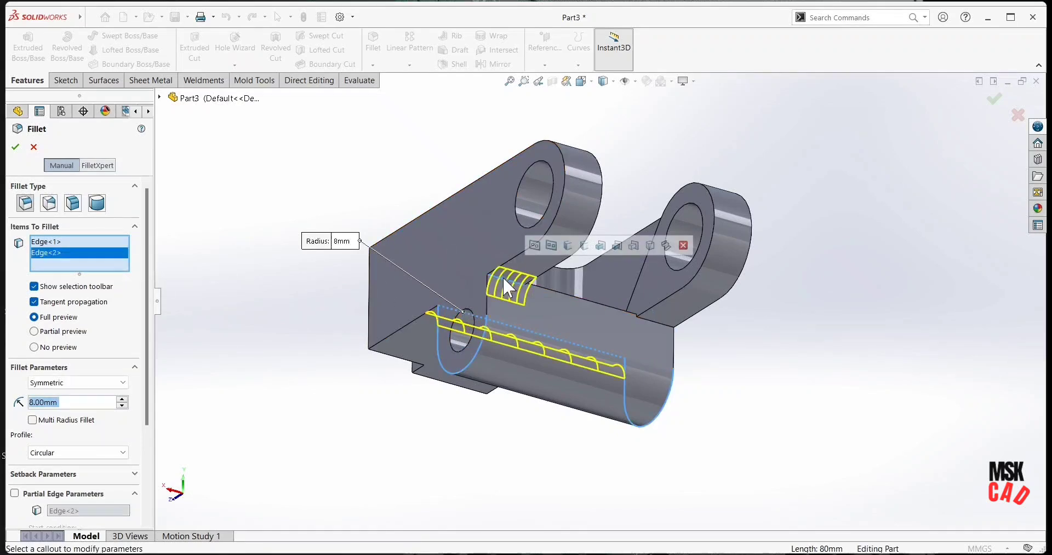
pyautogui.click(654, 323)
pyautogui.moveTo(652, 322); pyautogui.dragTo(614, 269, button='middle')
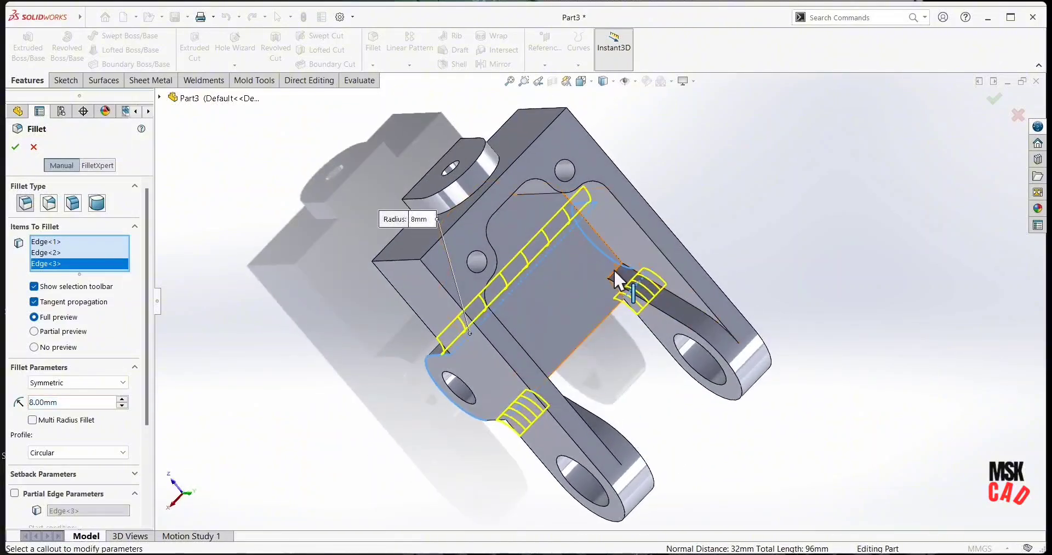
pyautogui.click(614, 270)
pyautogui.moveTo(547, 353); pyautogui.dragTo(521, 380, button='middle')
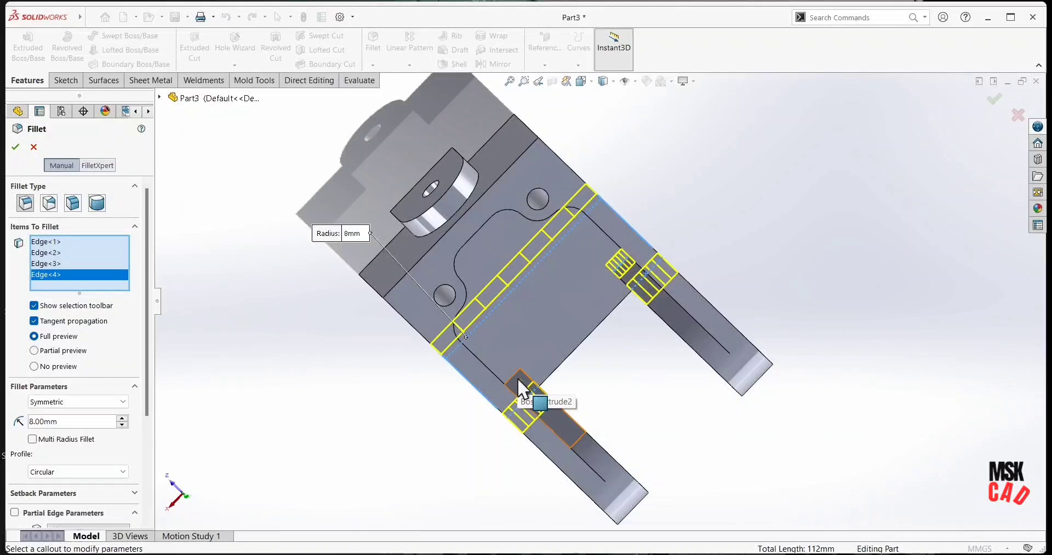
pyautogui.rightClick(52, 276)
pyautogui.click(87, 296)
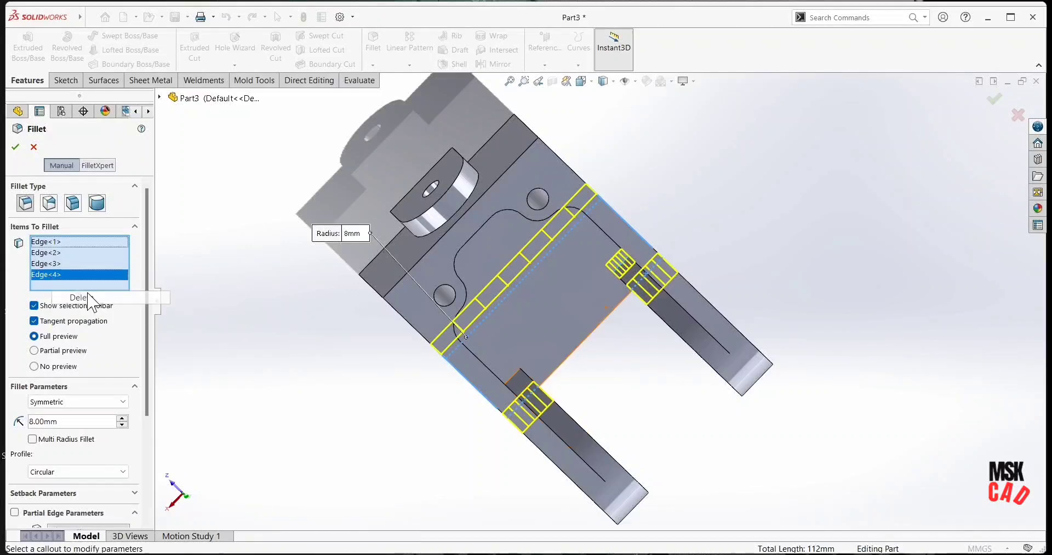
# Apply the 8 mm fillet to the three selected edges between the bracket's underside and the long cylindrical lug.
pyautogui.moveTo(587, 357); pyautogui.dragTo(569, 119, button='middle')
pyautogui.moveTo(481, 439); pyautogui.dragTo(560, 335, button='middle')
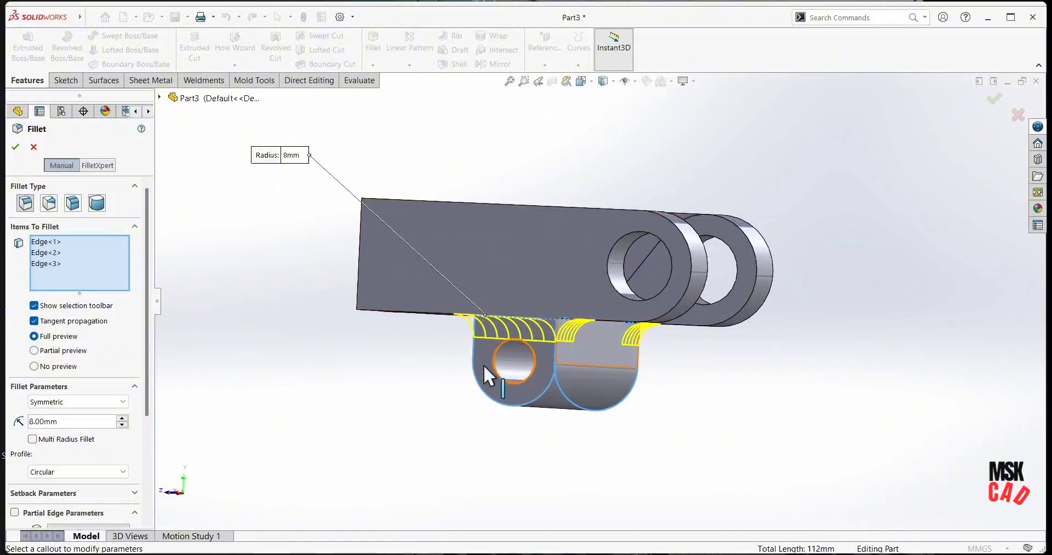
pyautogui.click(15, 148)
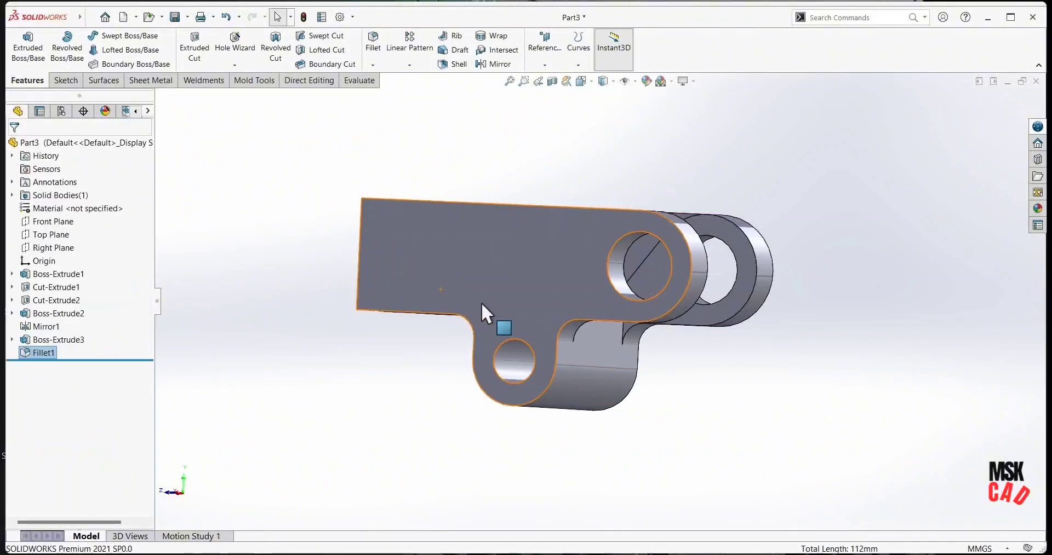